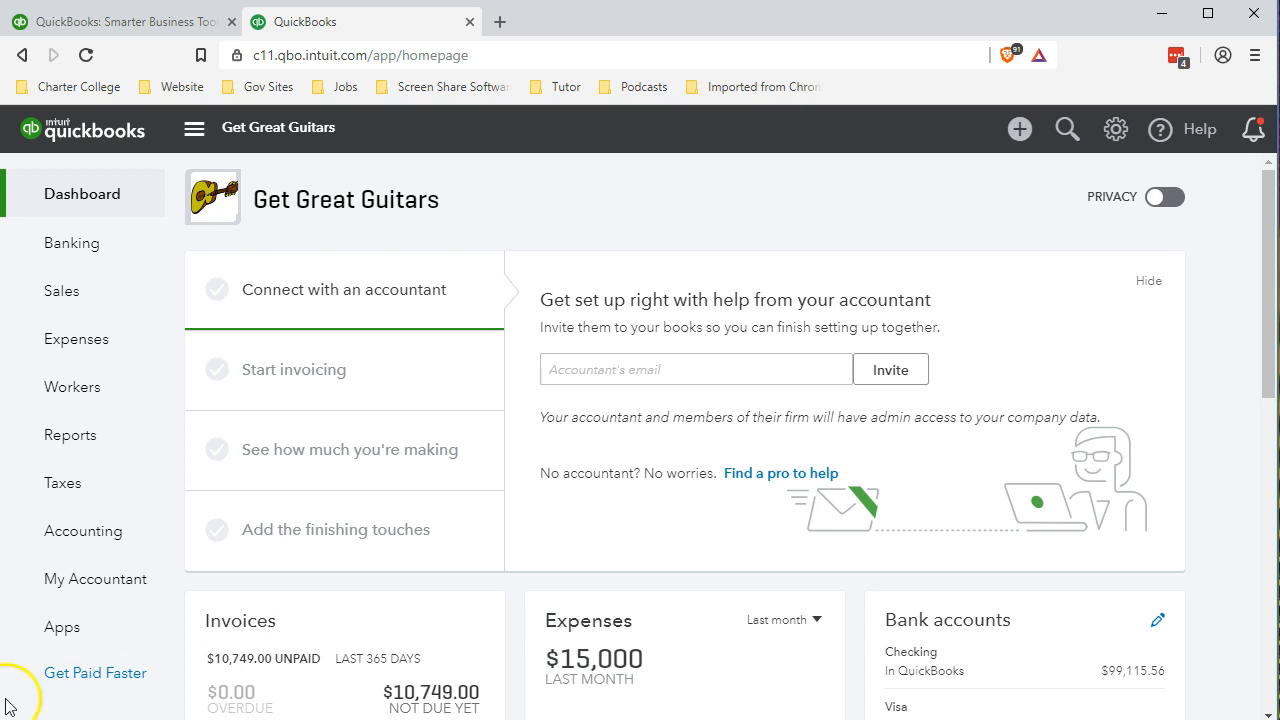
# Open the Accounting section's Reconcile page and bring the Checking account's statement fields into view.
pyautogui.click(87, 545)
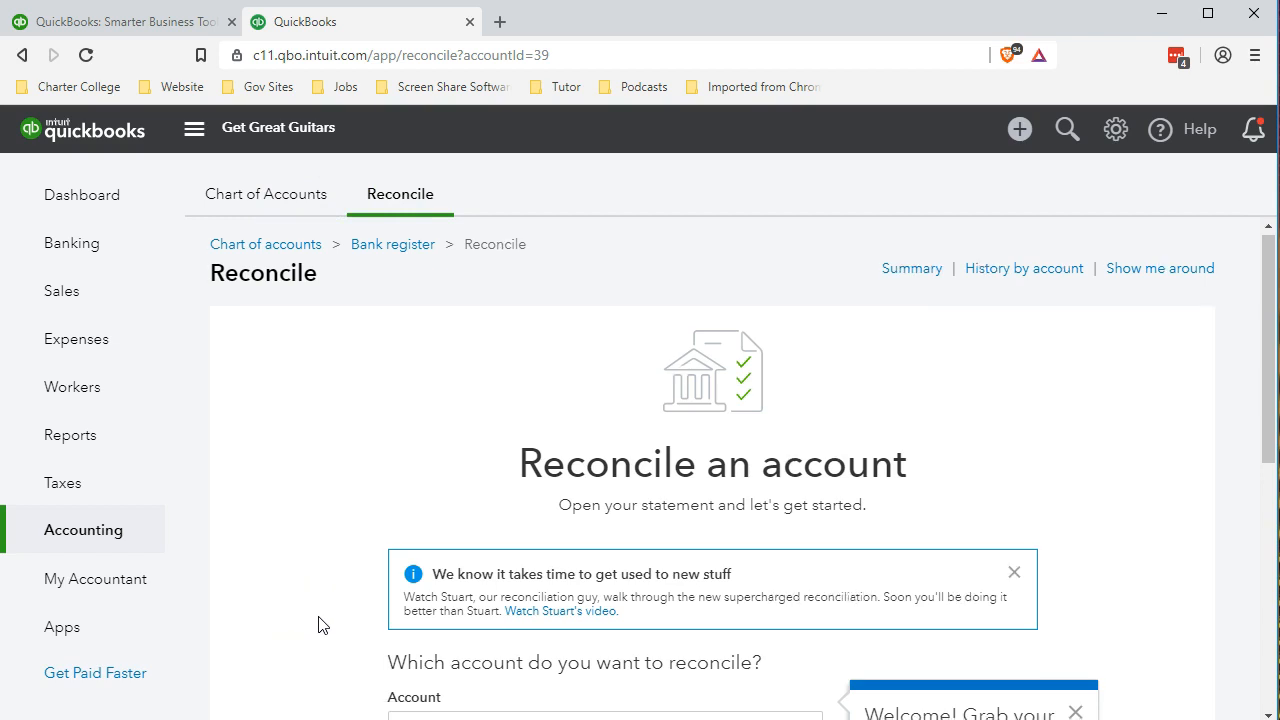
pyautogui.scroll(-3, 320, 624)
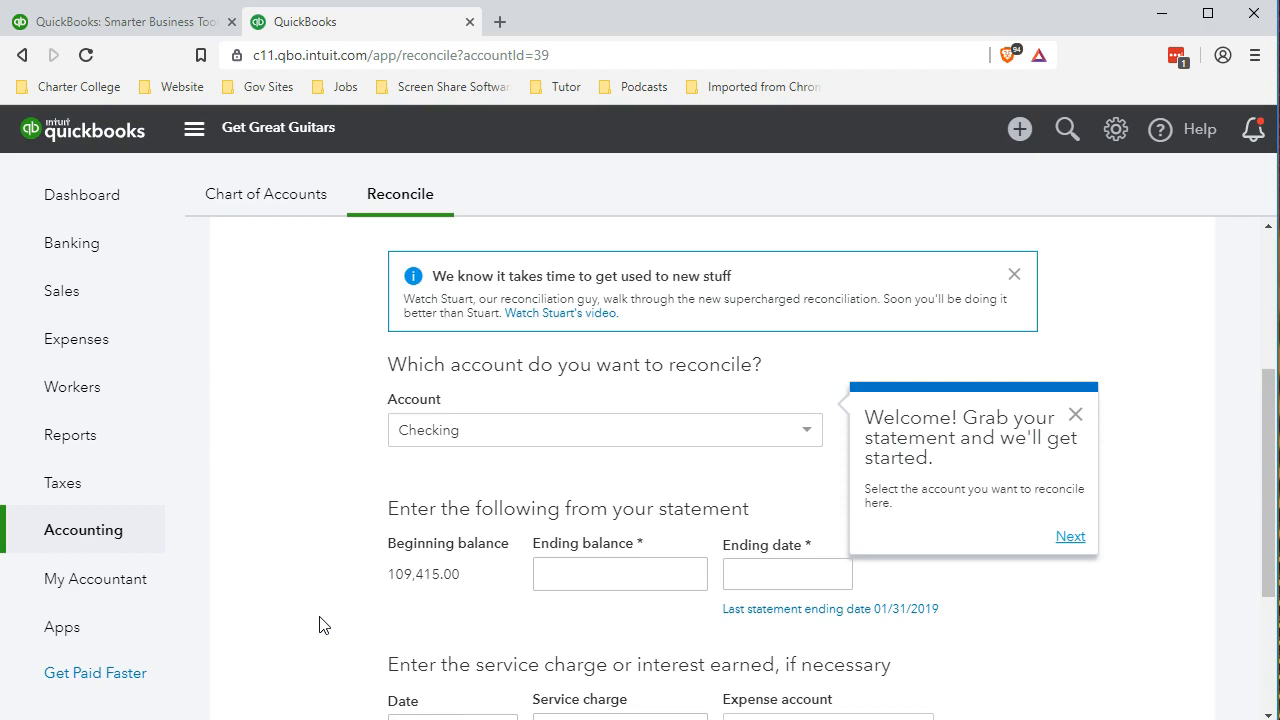
# Switch to the Bank Rec workbook in Excel, compare February's opening balance with January's ending balance, and review the February summary amounts.
pyautogui.click(610, 700)
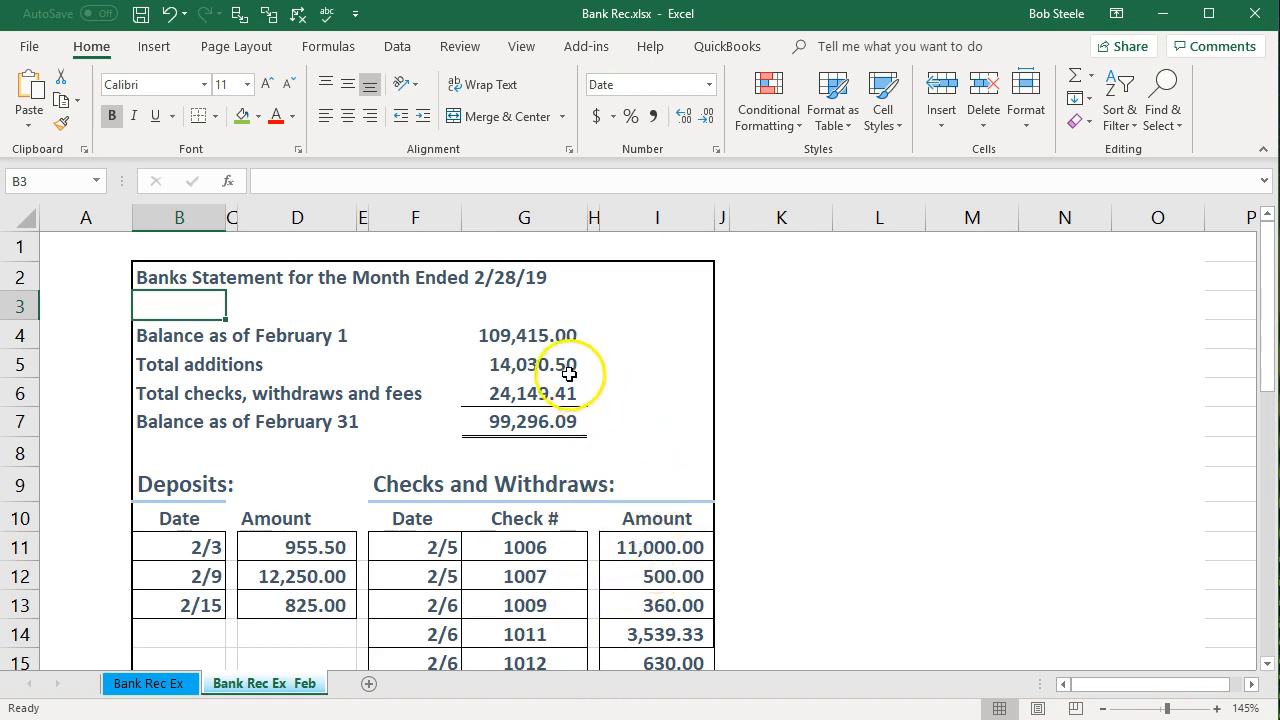
pyautogui.click(535, 335)
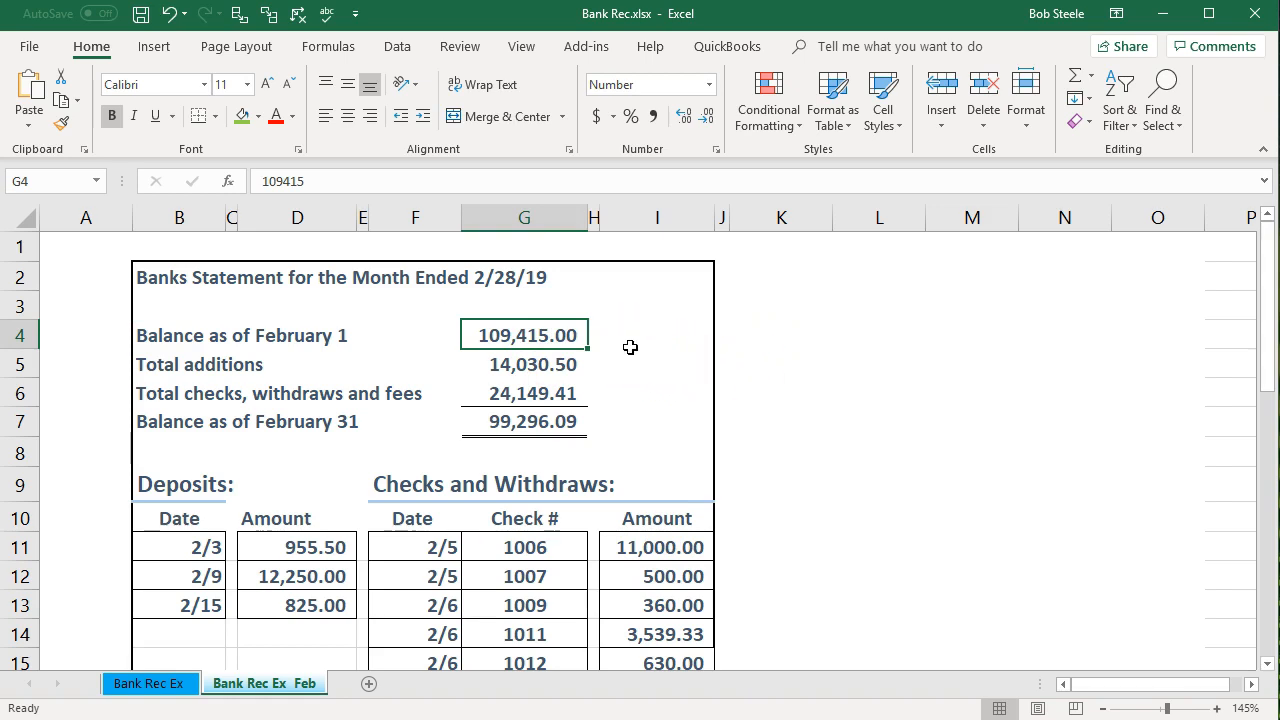
pyautogui.click(150, 686)
pyautogui.click(491, 337)
pyautogui.scroll(1, 560, 440)
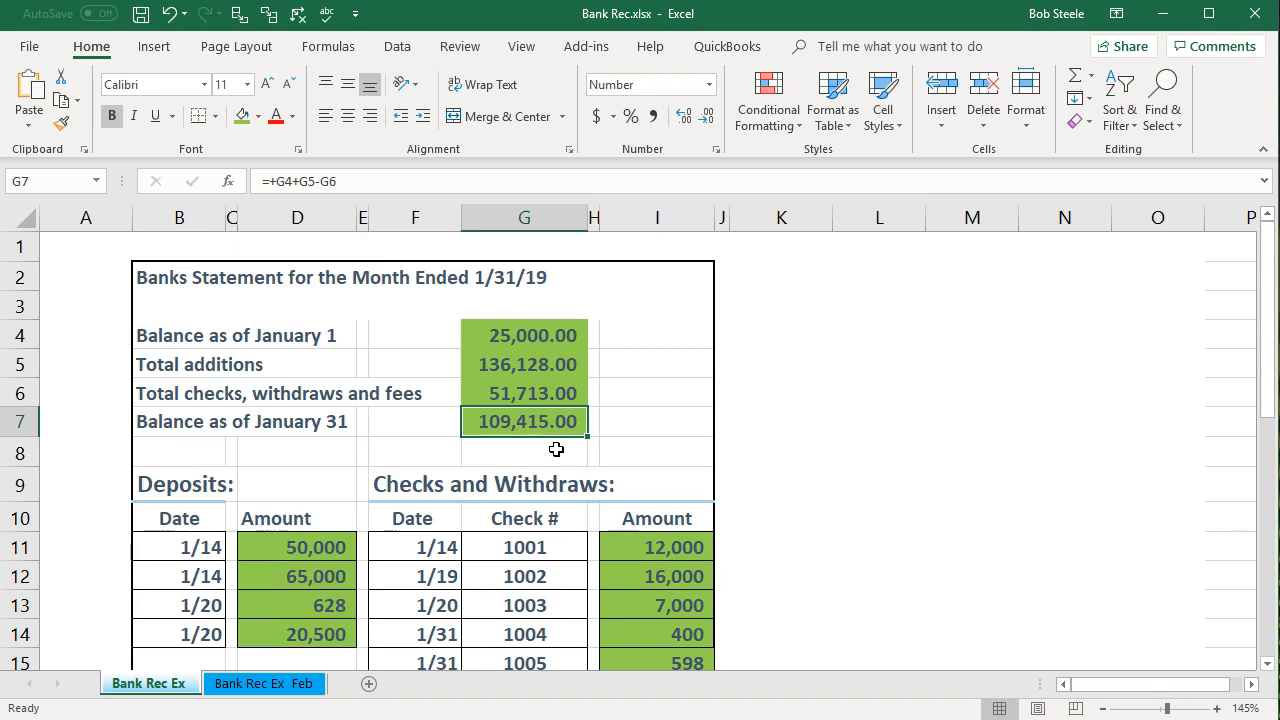
pyautogui.click(305, 680)
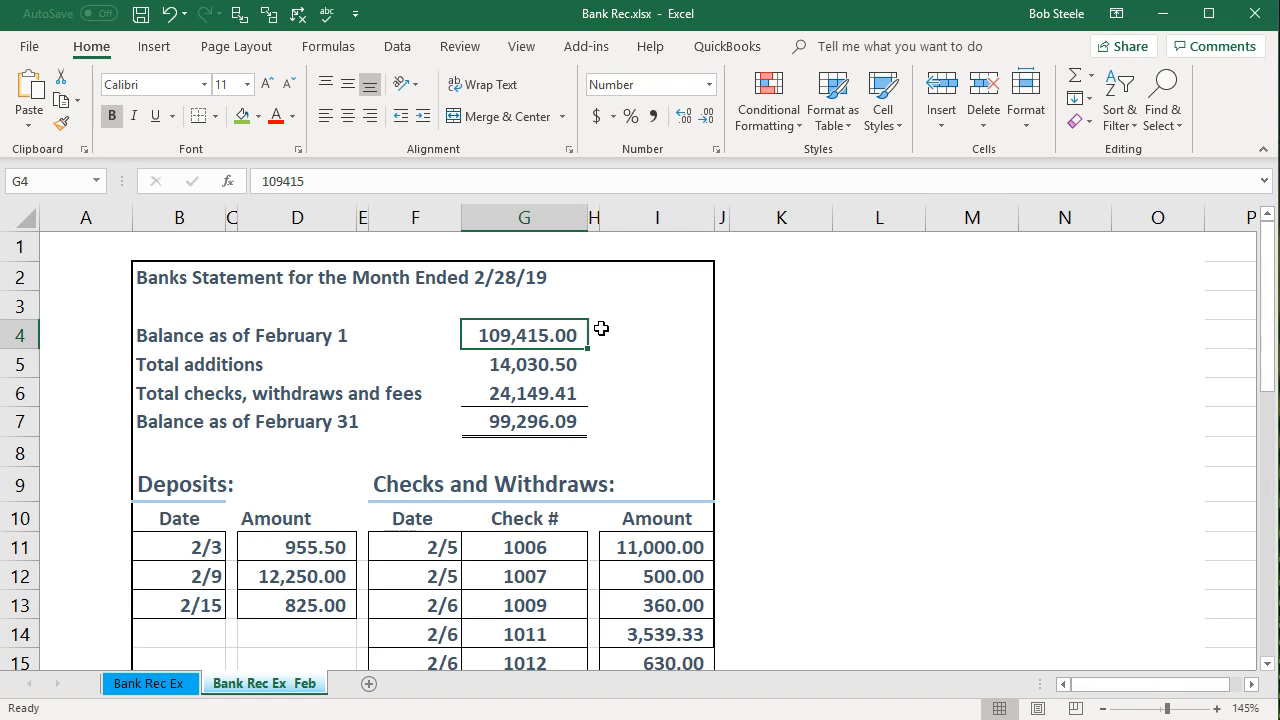
pyautogui.click(569, 362)
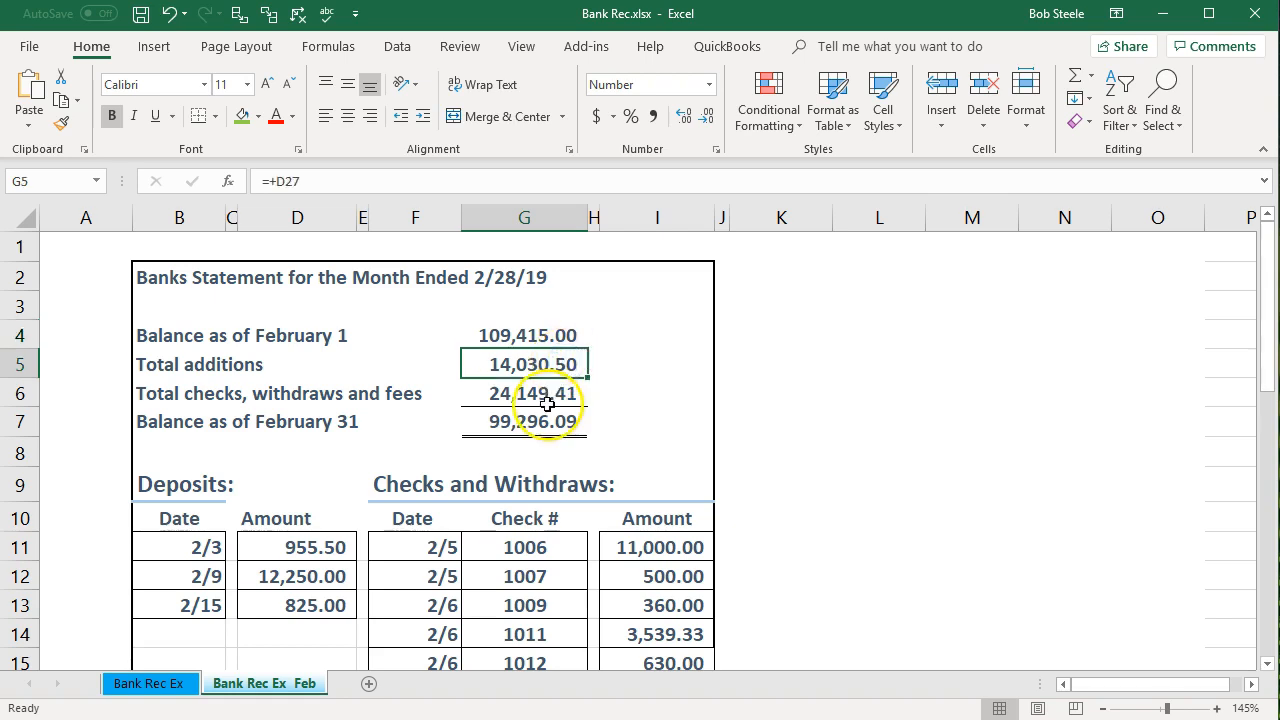
pyautogui.click(548, 405)
pyautogui.click(549, 422)
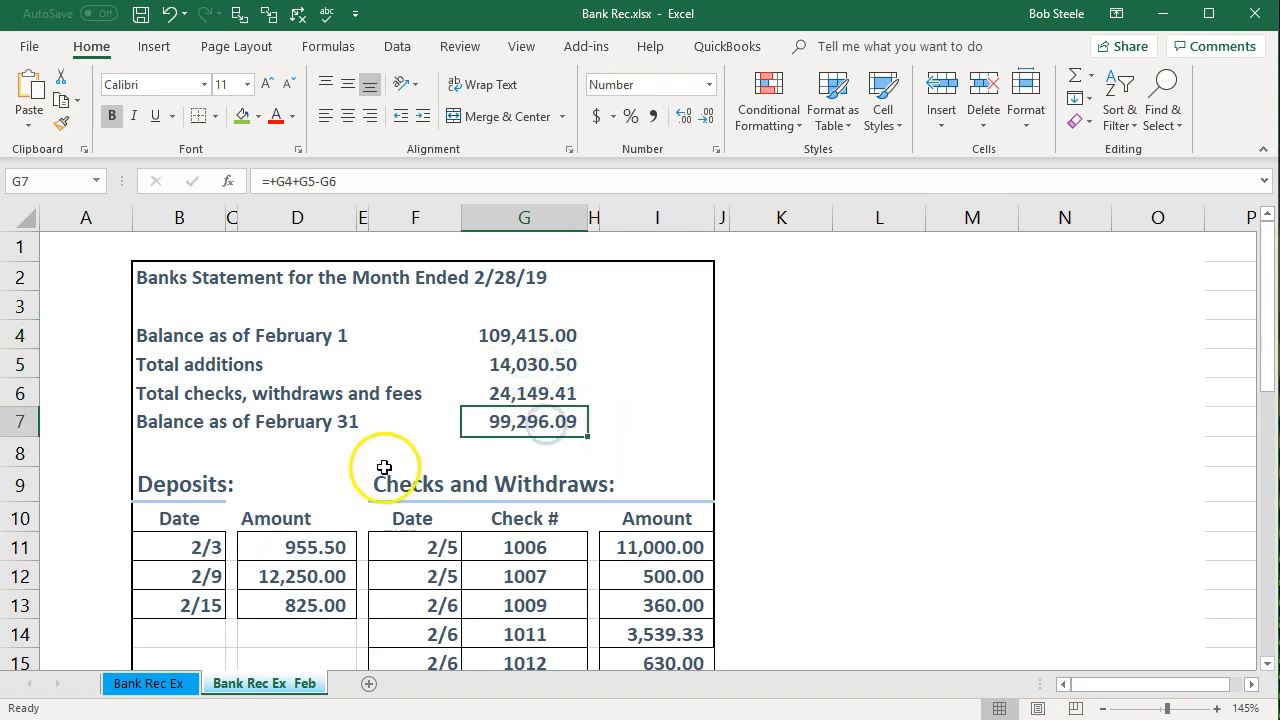
# Correct the ending balance label in cell B7 to read "Balance as of February 28".
pyautogui.doubleClick(212, 427)
pyautogui.press('Right')
pyautogui.press('Right')
pyautogui.press('Right')
pyautogui.press('Right')
pyautogui.press('Right')
pyautogui.press('Right')
pyautogui.press('Right')
pyautogui.press('Right')
pyautogui.press('Right')
pyautogui.press('Right')
pyautogui.press('Right')
pyautogui.press('Right')
pyautogui.press('Right')
pyautogui.press('Right')
pyautogui.press('Right')
pyautogui.press('Right')
pyautogui.press('BackSpace')
pyautogui.press('BackSpace')
pyautogui.write('28')
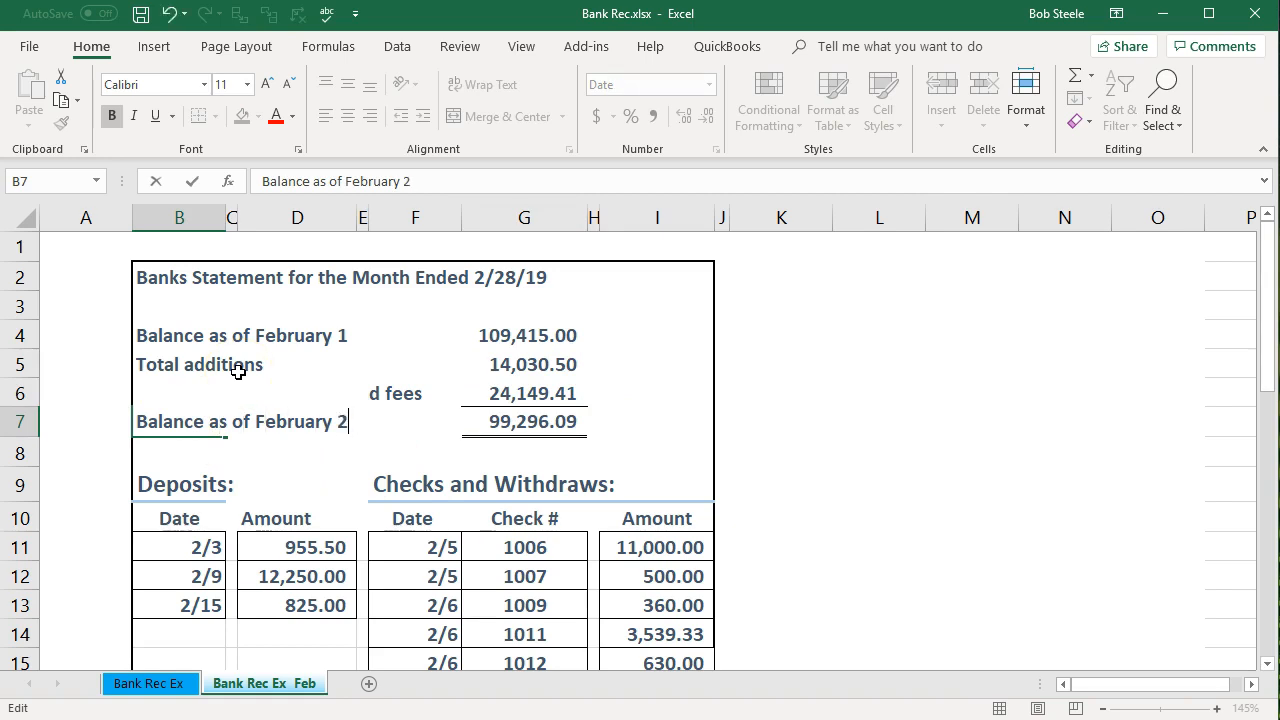
pyautogui.press('Return')
# Review the February statement's deposits, checks, withdrawal and bank service charges down to the totals row.
pyautogui.scroll(-1, 280, 445)
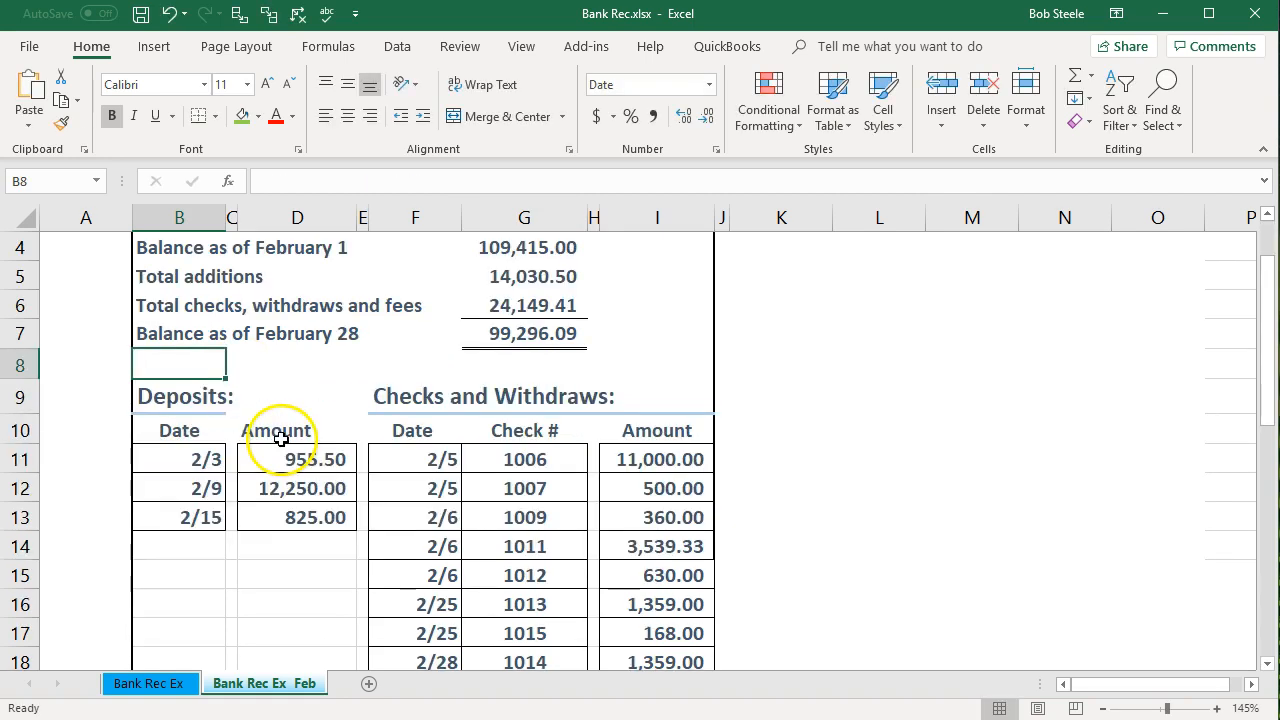
pyautogui.moveTo(295, 472); pyautogui.dragTo(300, 514)
pyautogui.moveTo(620, 466); pyautogui.dragTo(640, 543)
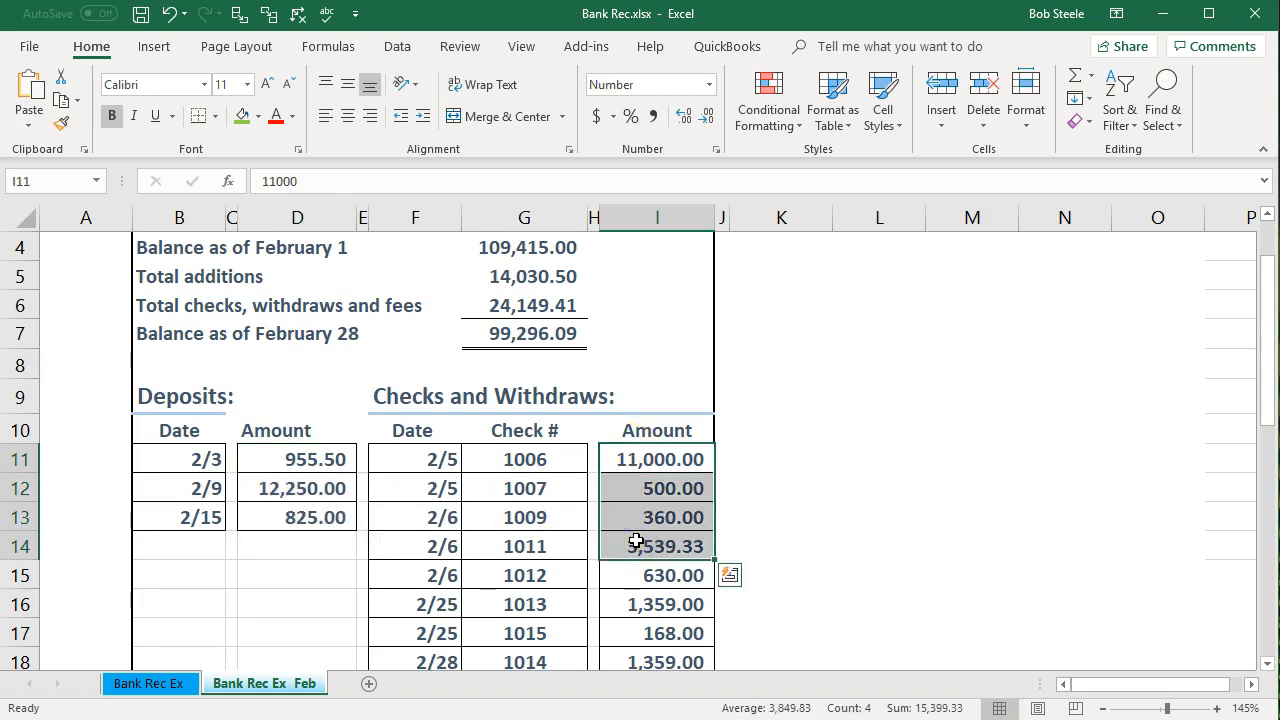
pyautogui.scroll(-3, 636, 540)
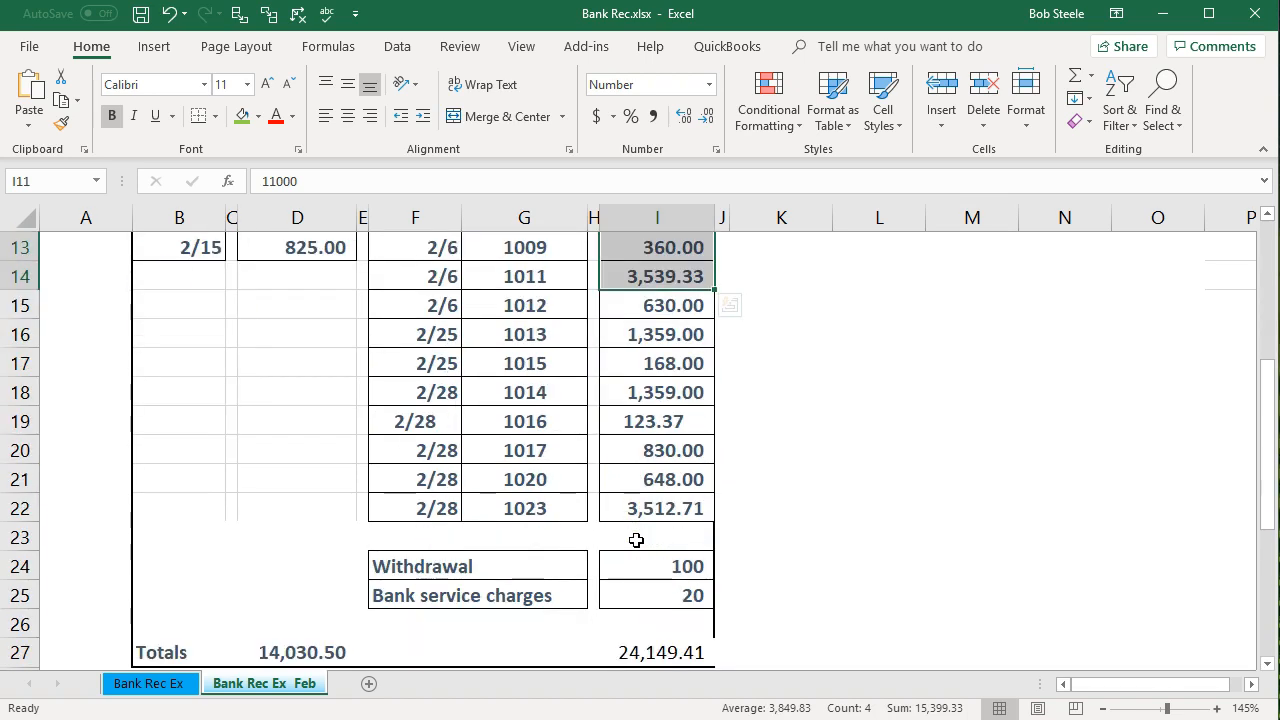
pyautogui.scroll(3, 636, 540)
pyautogui.click(578, 552)
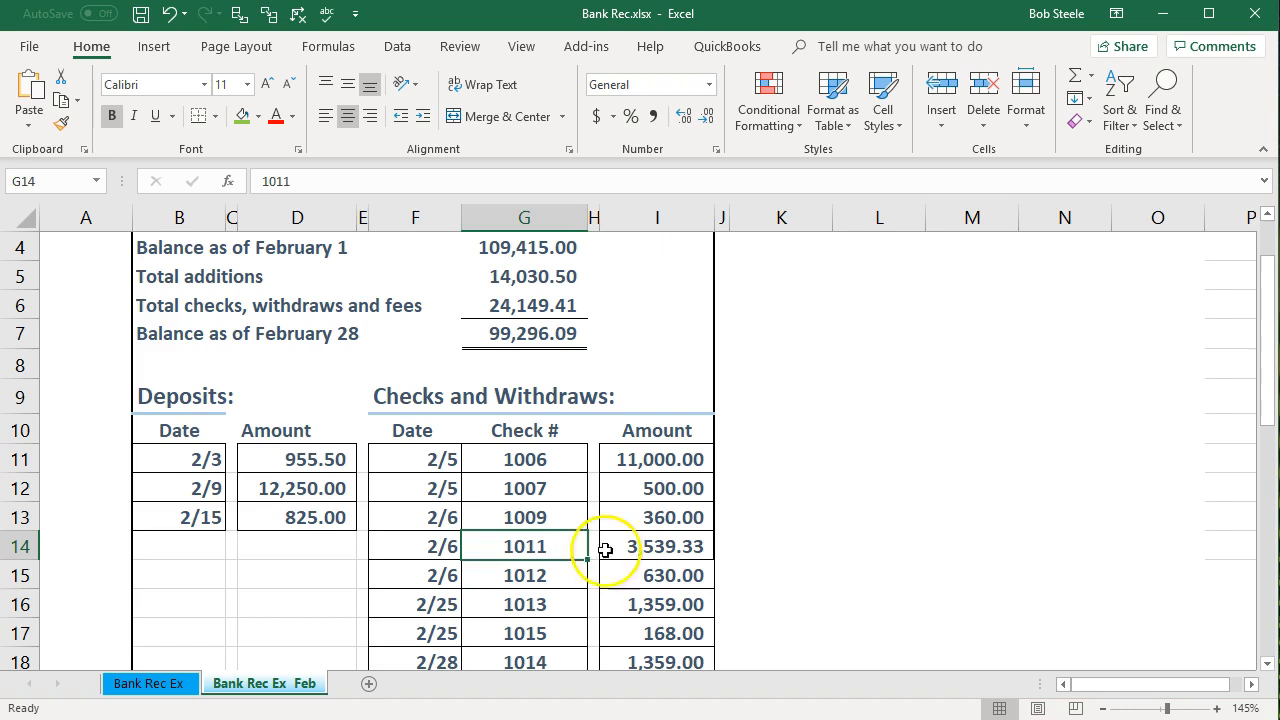
# Look up the February 28 balance in the Excel bank statement and enter 99,296.09 as the ending balance in the QuickBooks reconciliation.
pyautogui.click(1163, 13)
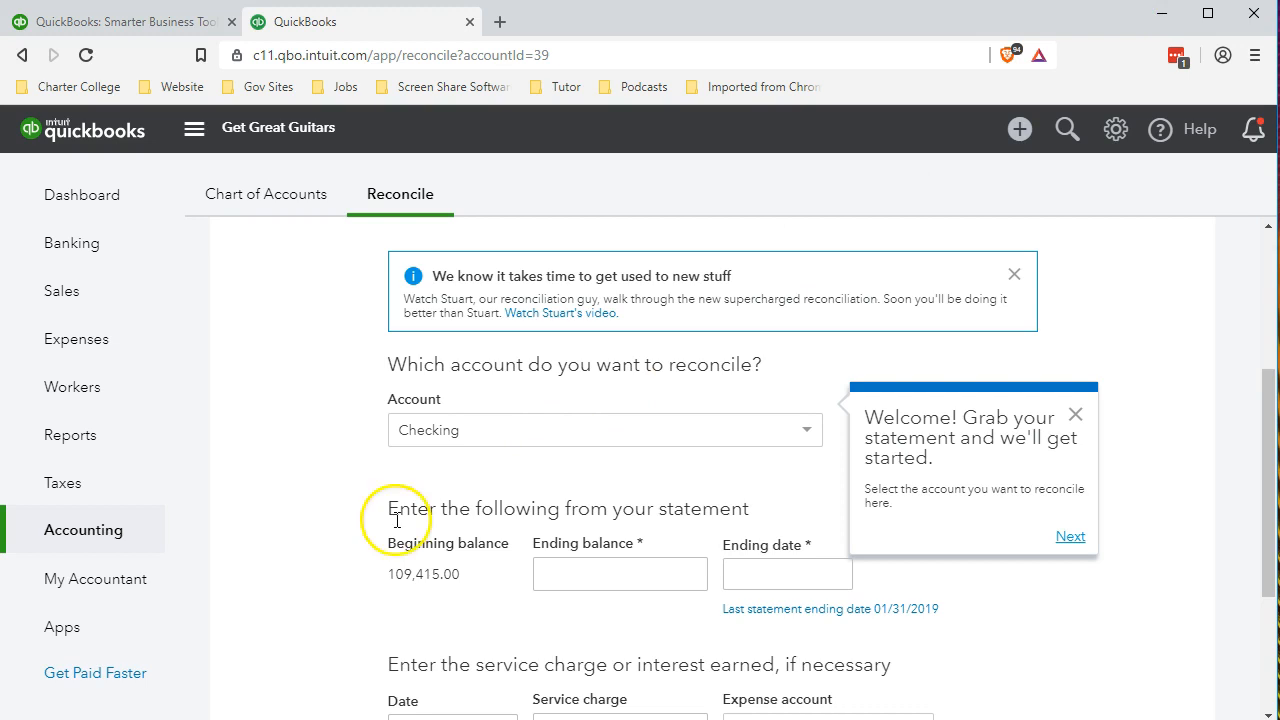
pyautogui.scroll(-1, 363, 543)
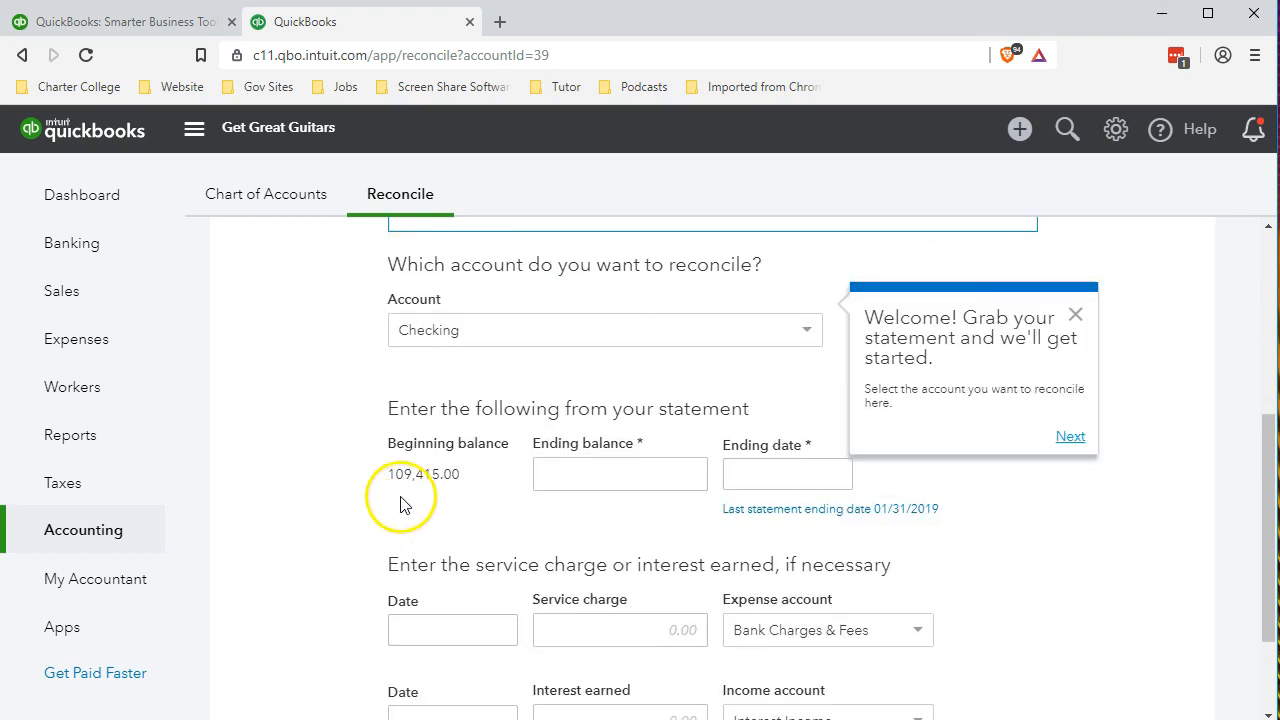
pyautogui.click(572, 474)
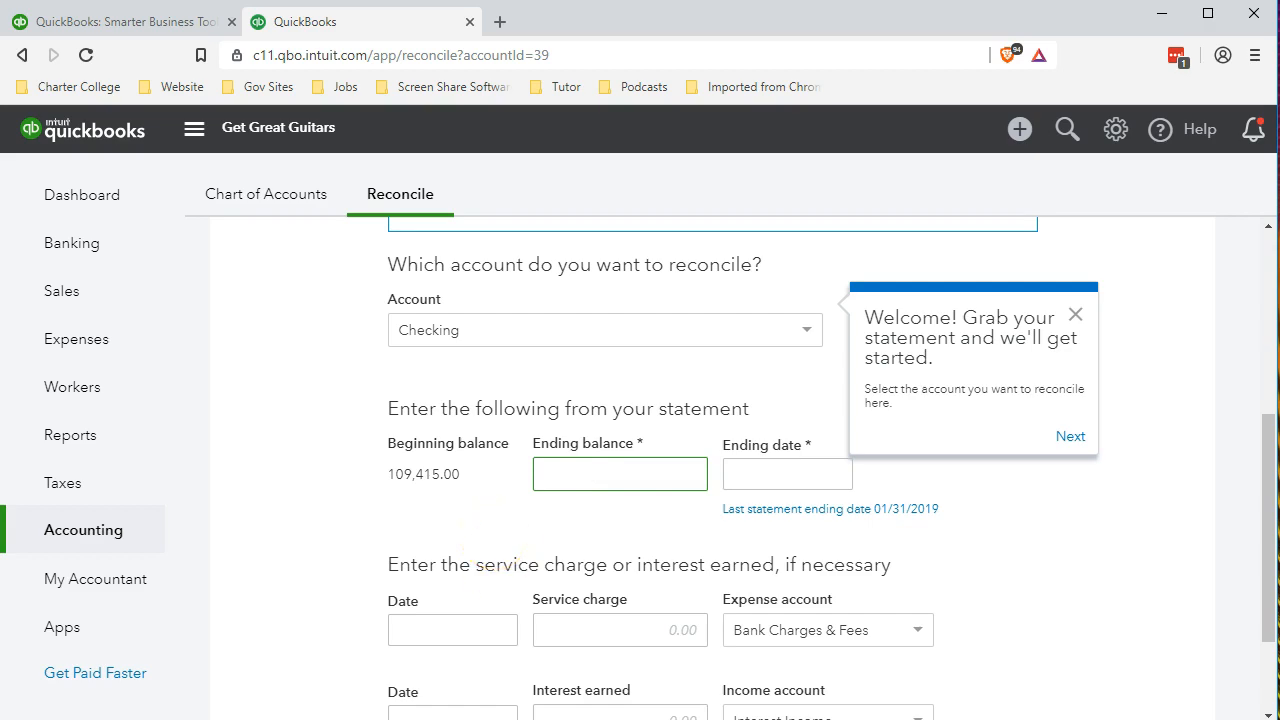
pyautogui.hotkey('alt', 'Tab')
pyautogui.scroll(1, 589, 563)
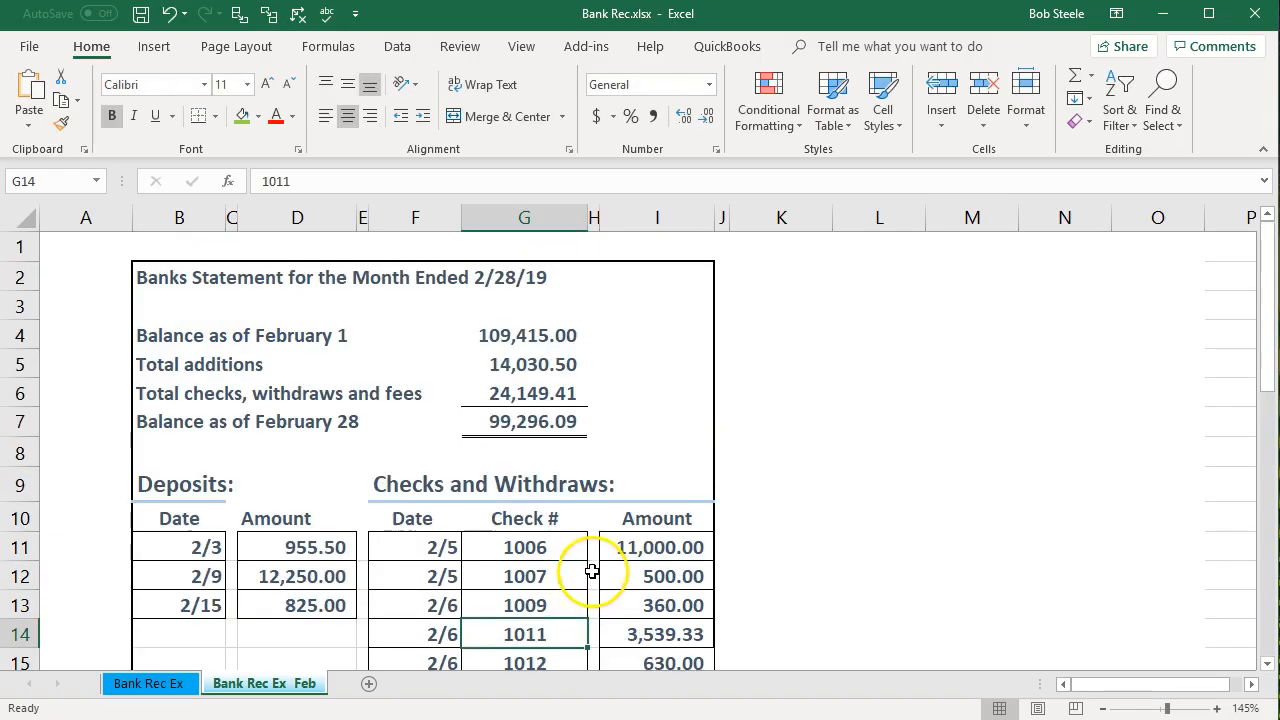
pyautogui.click(540, 425)
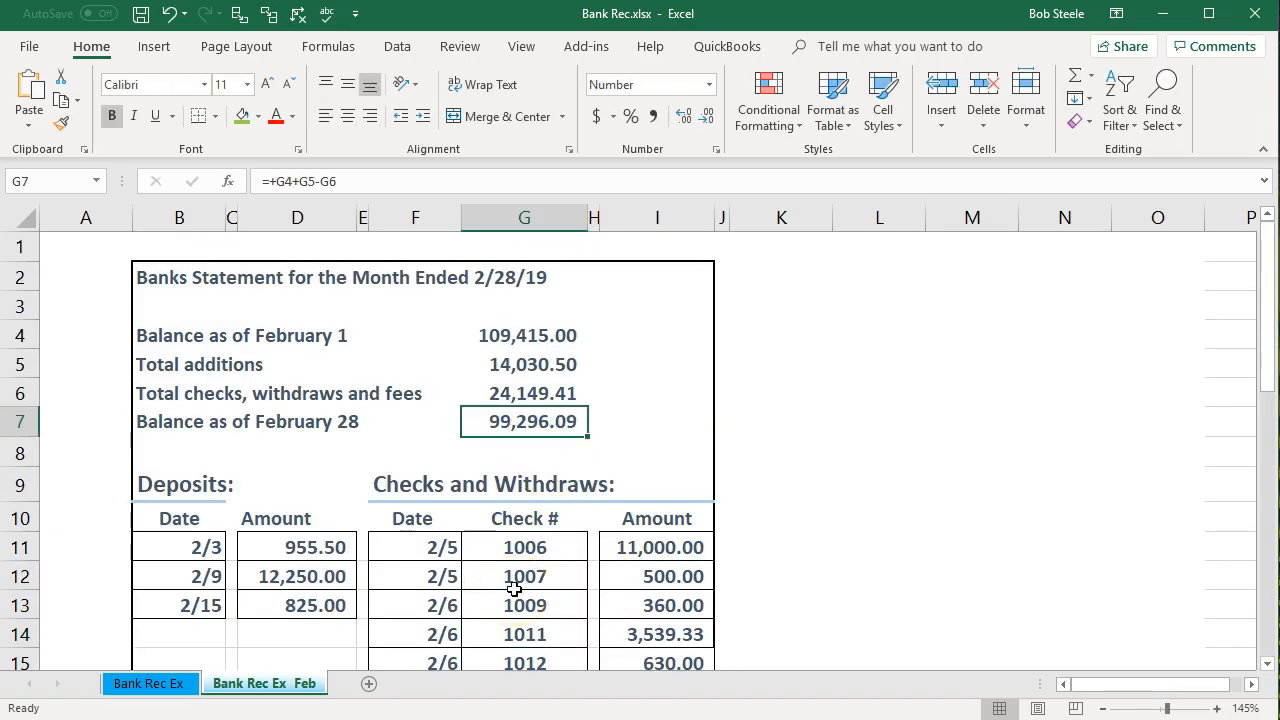
pyautogui.doubleClick(495, 421)
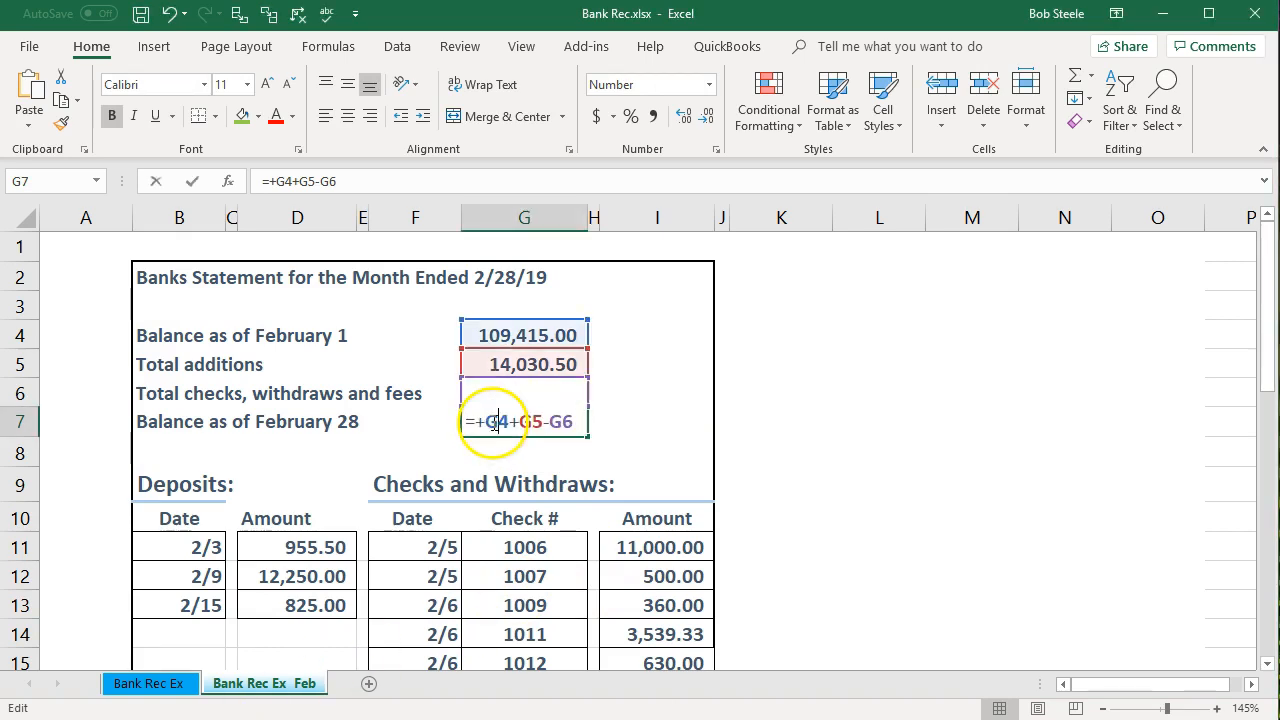
pyautogui.press('Return')
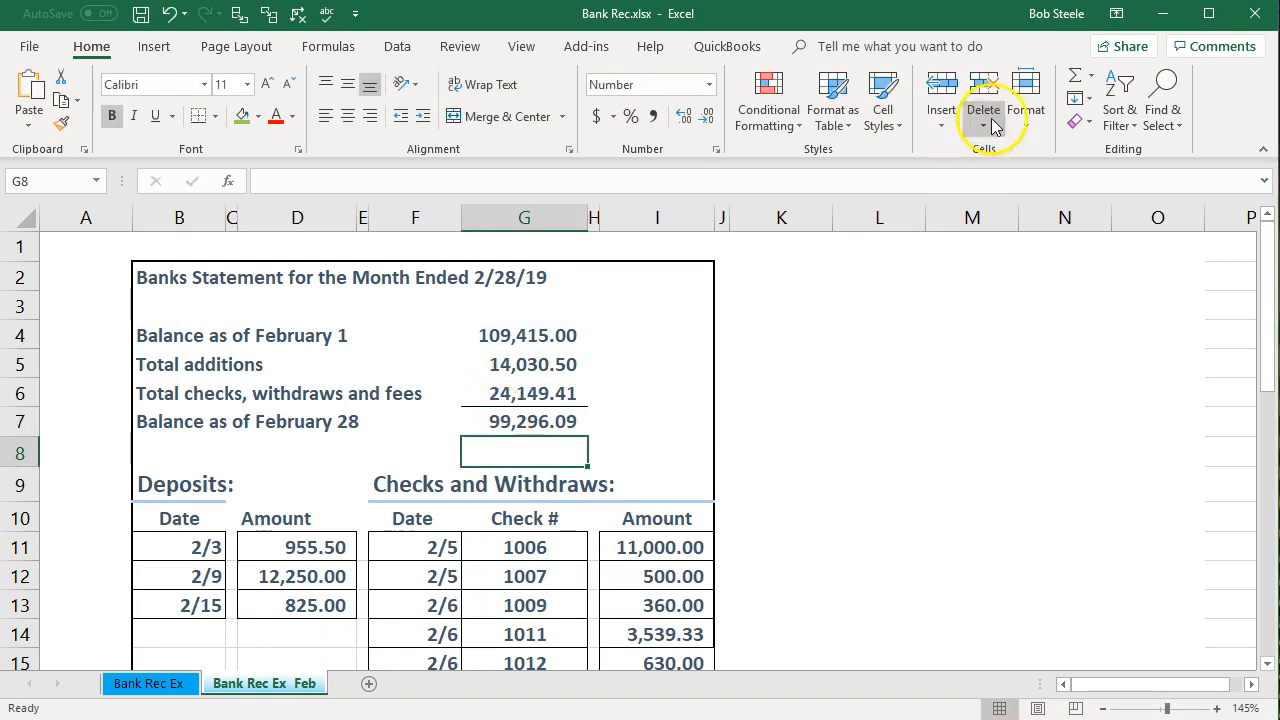
pyautogui.click(1162, 14)
pyautogui.click(630, 475)
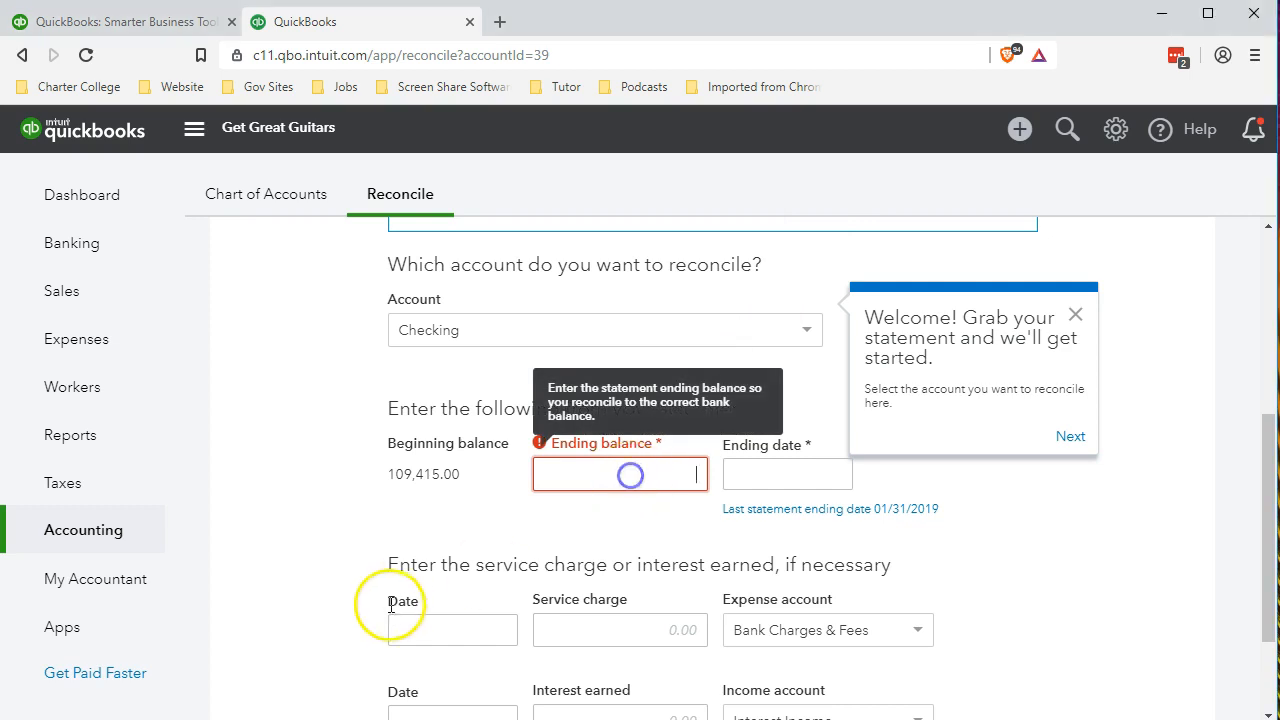
pyautogui.write('99')
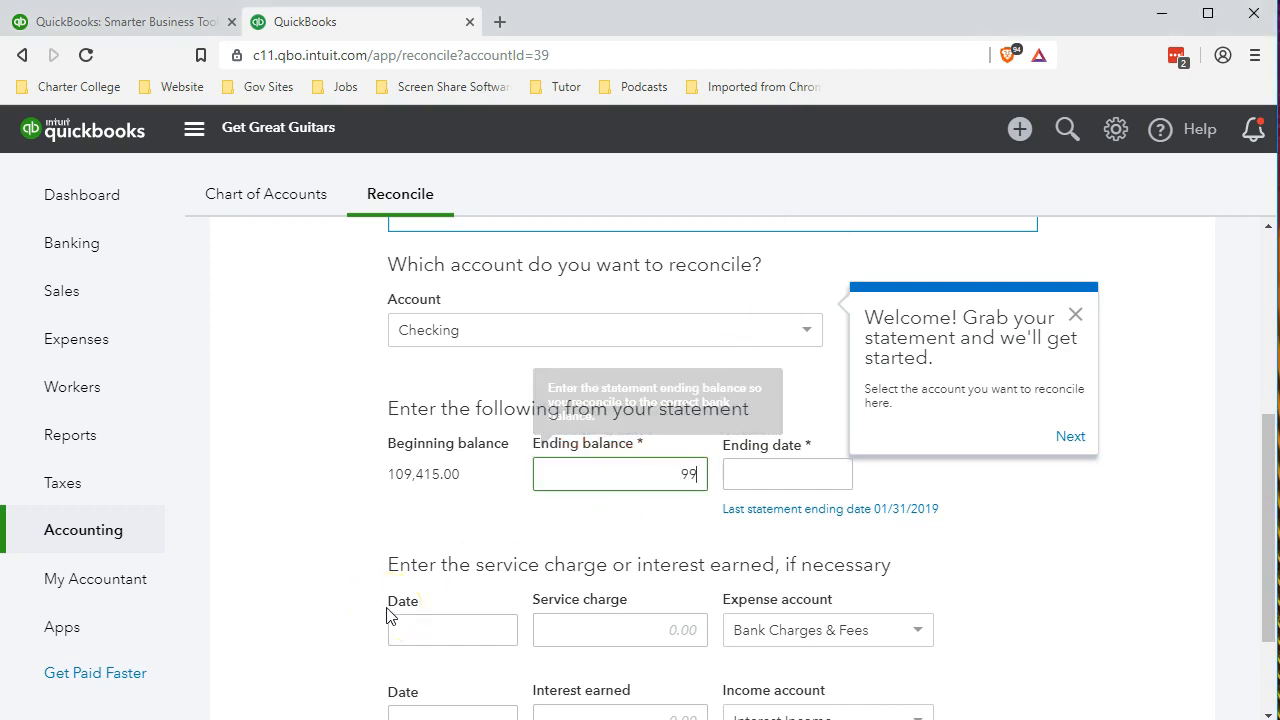
pyautogui.write(',296.09')
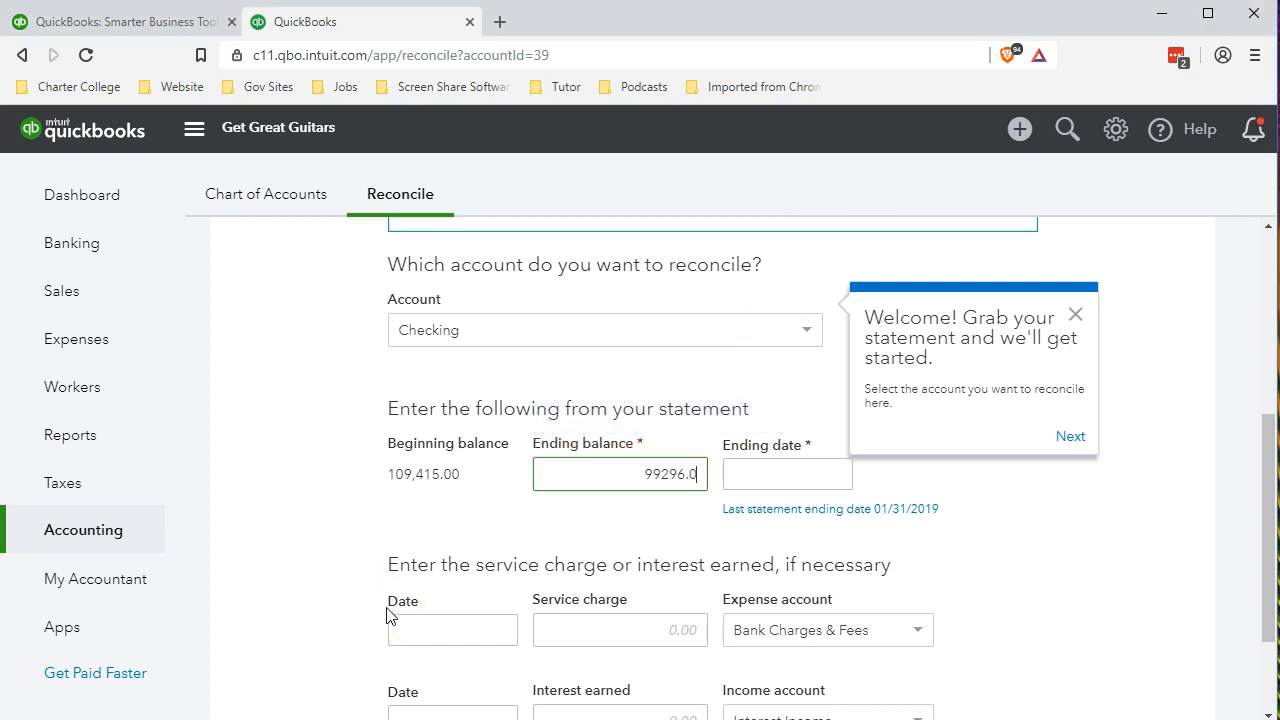
pyautogui.press('Tab')
# Set the statement ending date to 02/28/2019 and start reconciling the Checking account.
pyautogui.hotkey('alt', 'Tab')
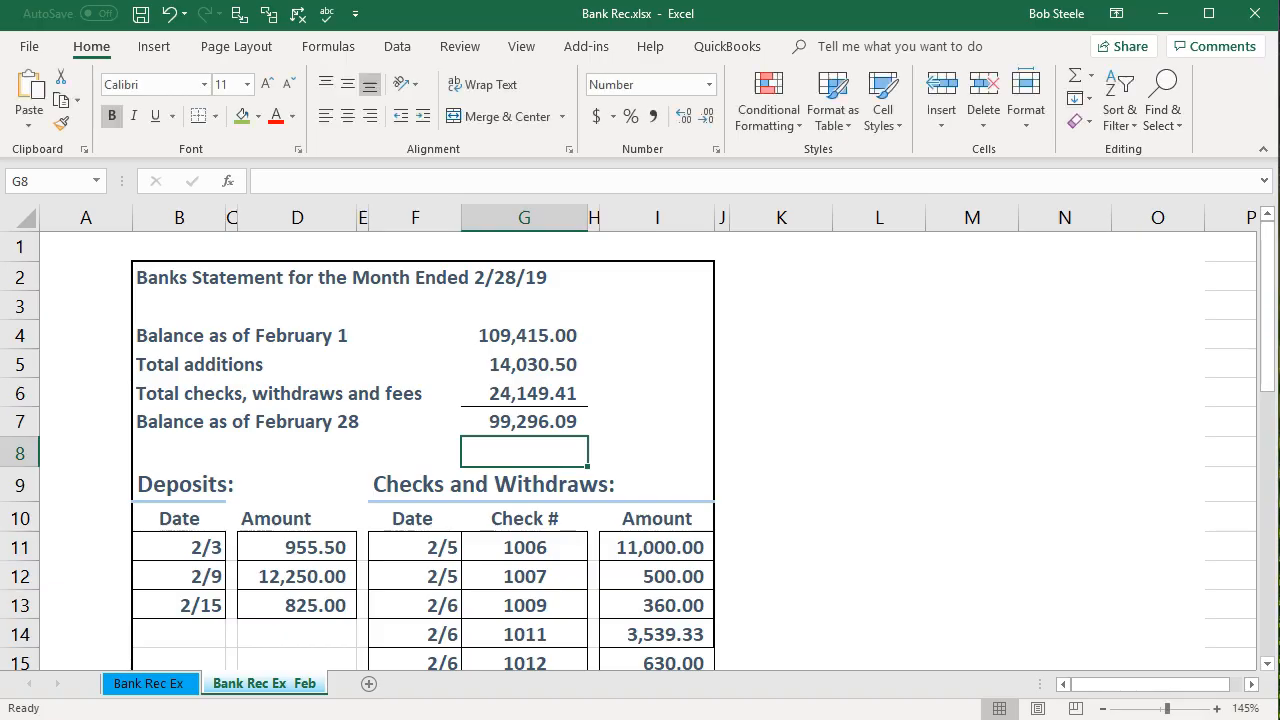
pyautogui.hotkey('alt', 'Tab')
pyautogui.click(795, 476)
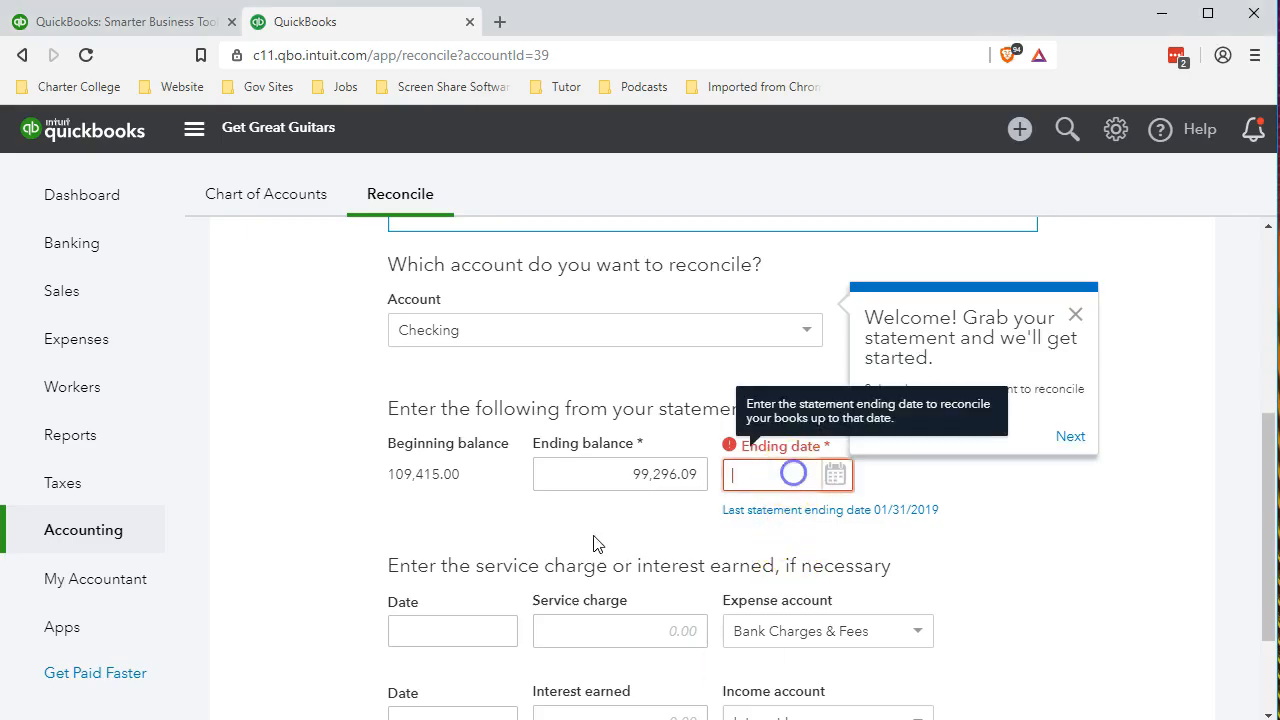
pyautogui.write('02/28/2019')
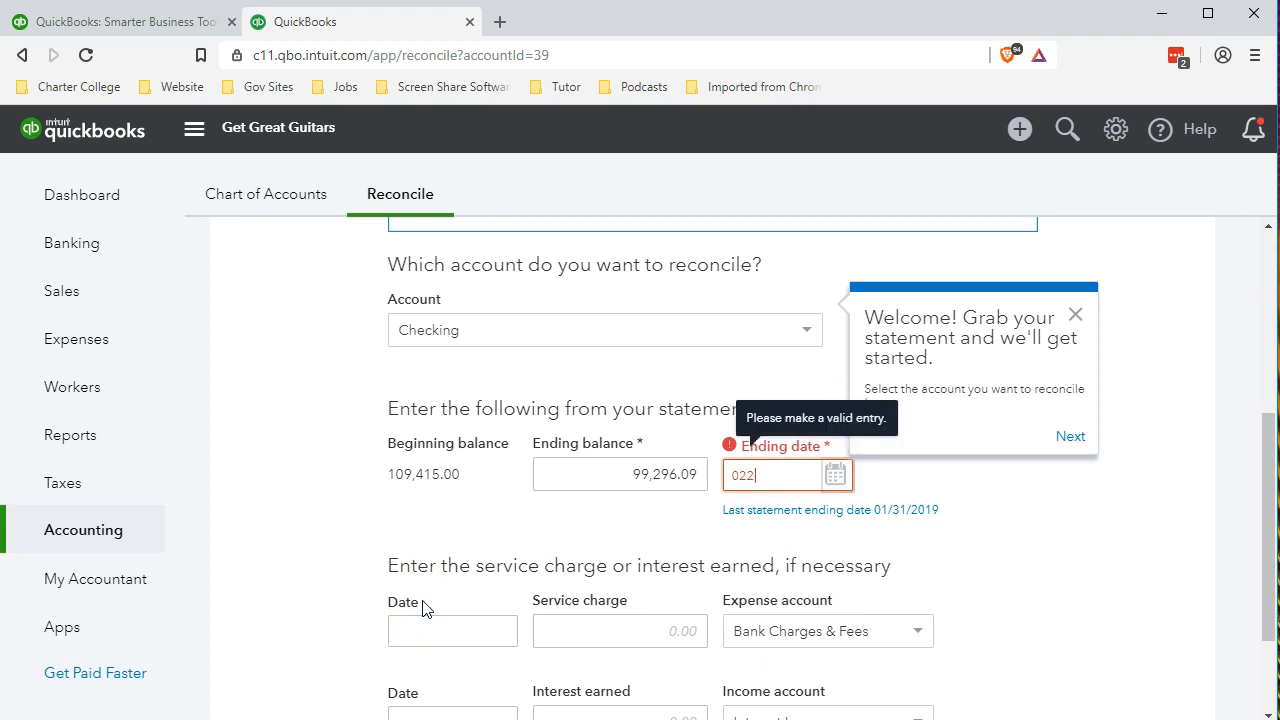
pyautogui.press('Tab')
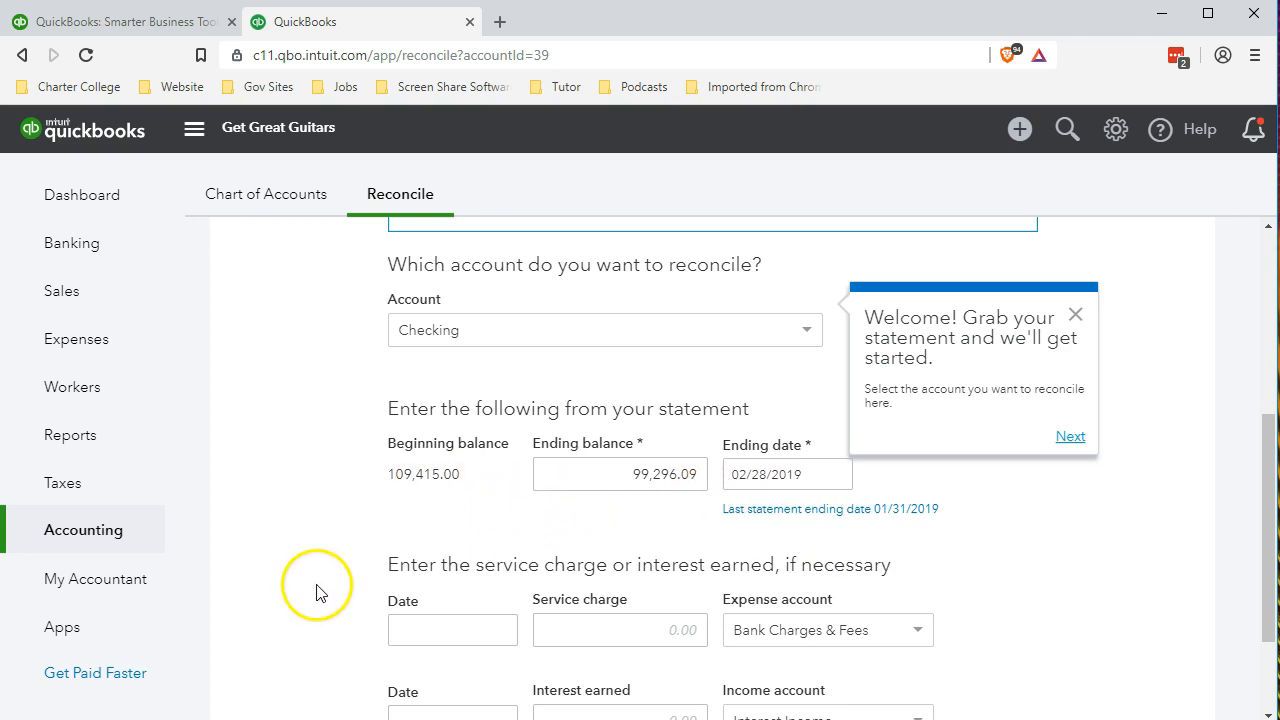
pyautogui.scroll(-2, 309, 589)
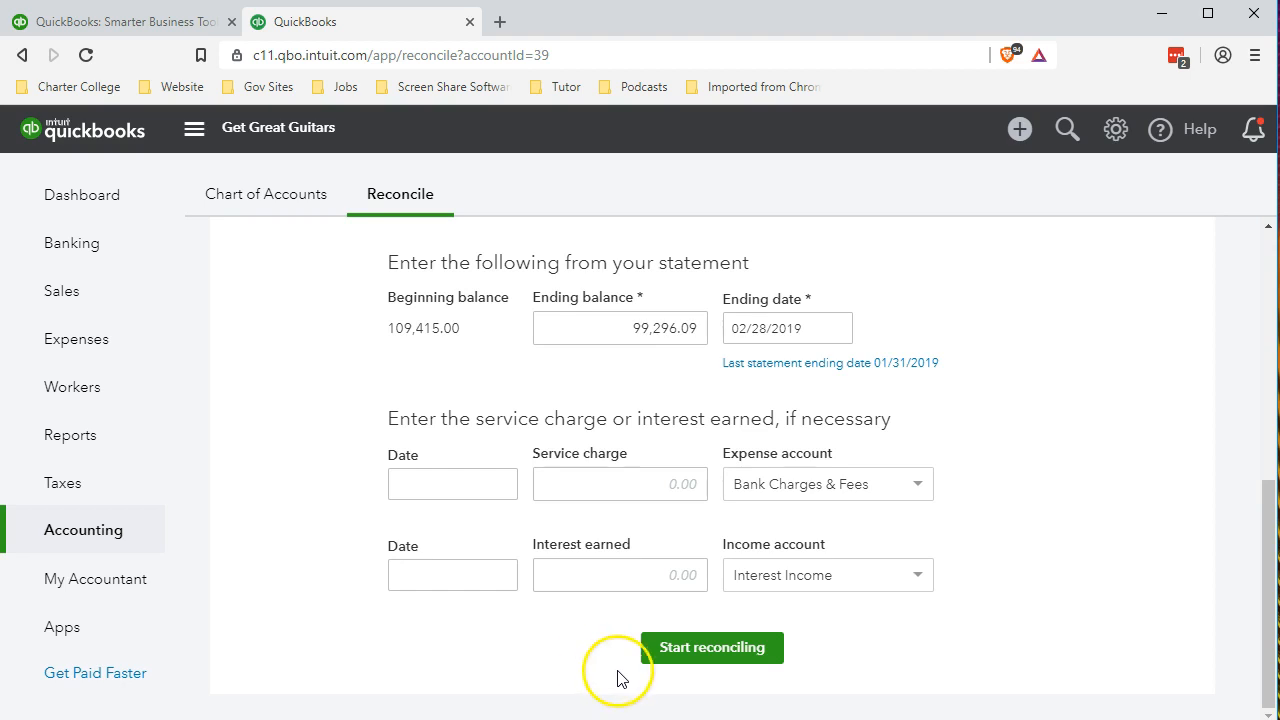
pyautogui.click(667, 652)
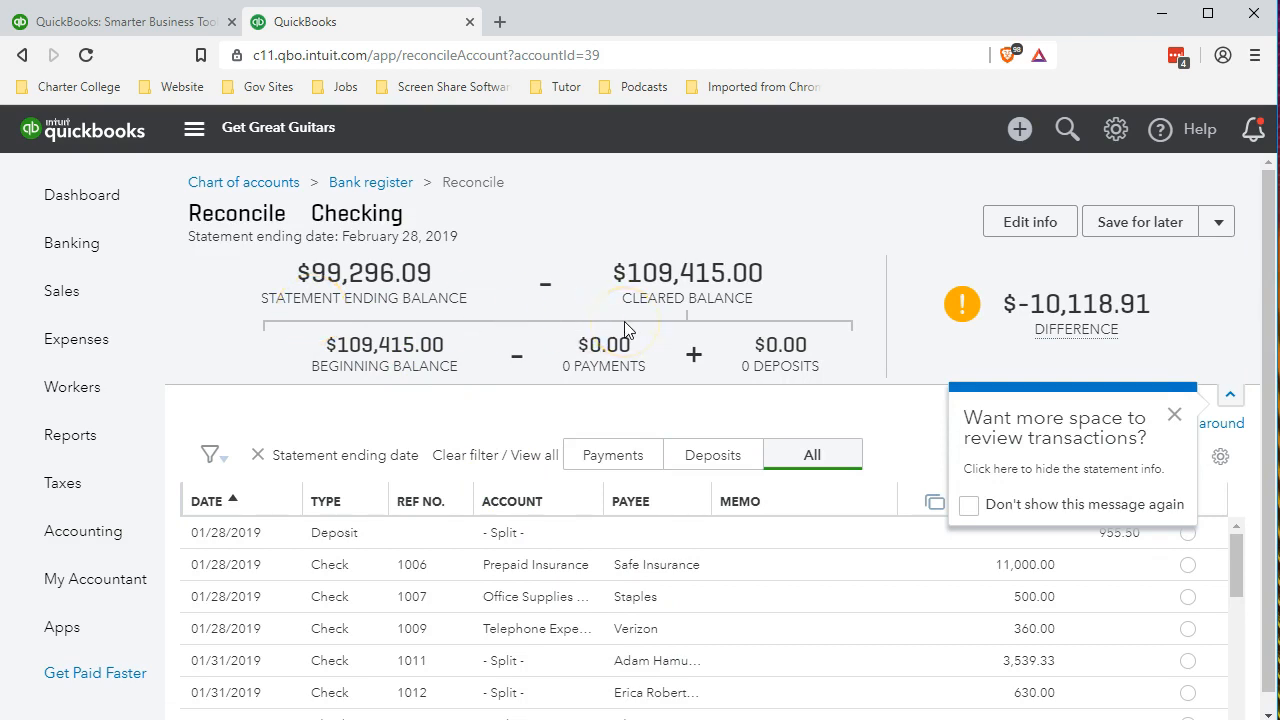
# Switch to the Excel bank statement and use Calculator to subtract the 99296.09 ending balance from the 109415 opening balance.
pyautogui.moveTo(958, 316)
pyautogui.hotkey('alt', 'Tab')
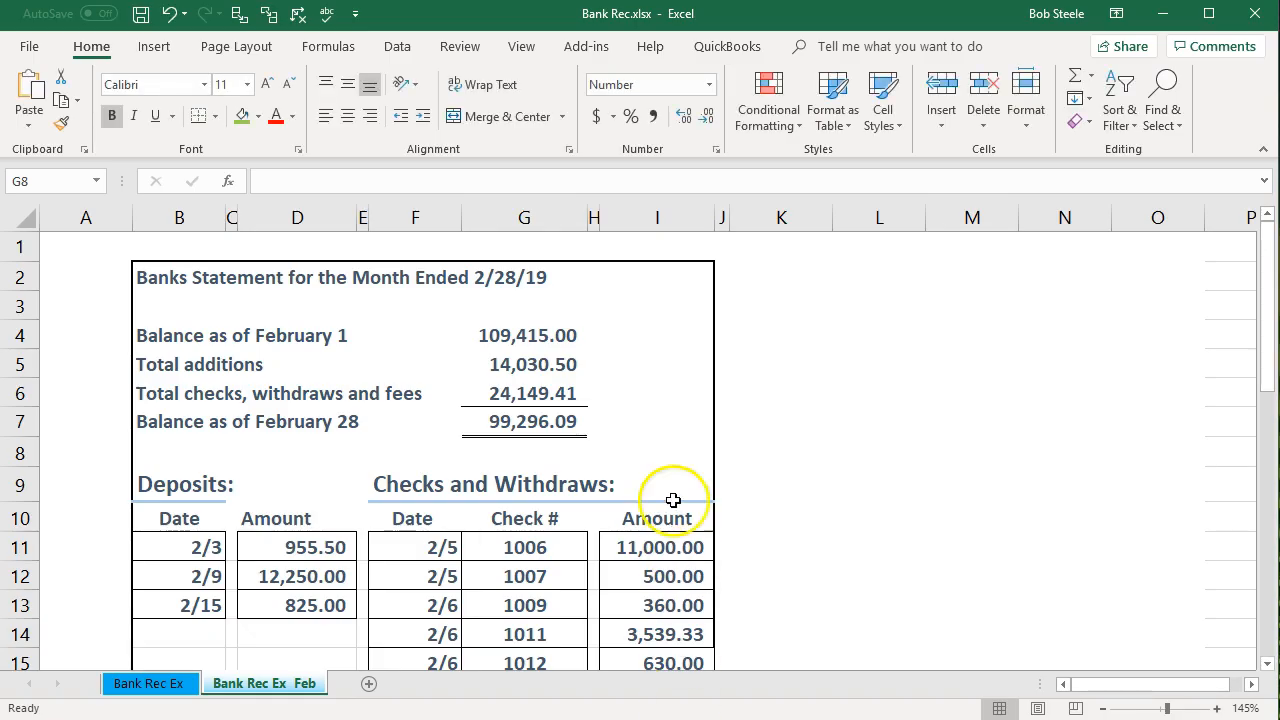
pyautogui.click(571, 335)
pyautogui.click(576, 425)
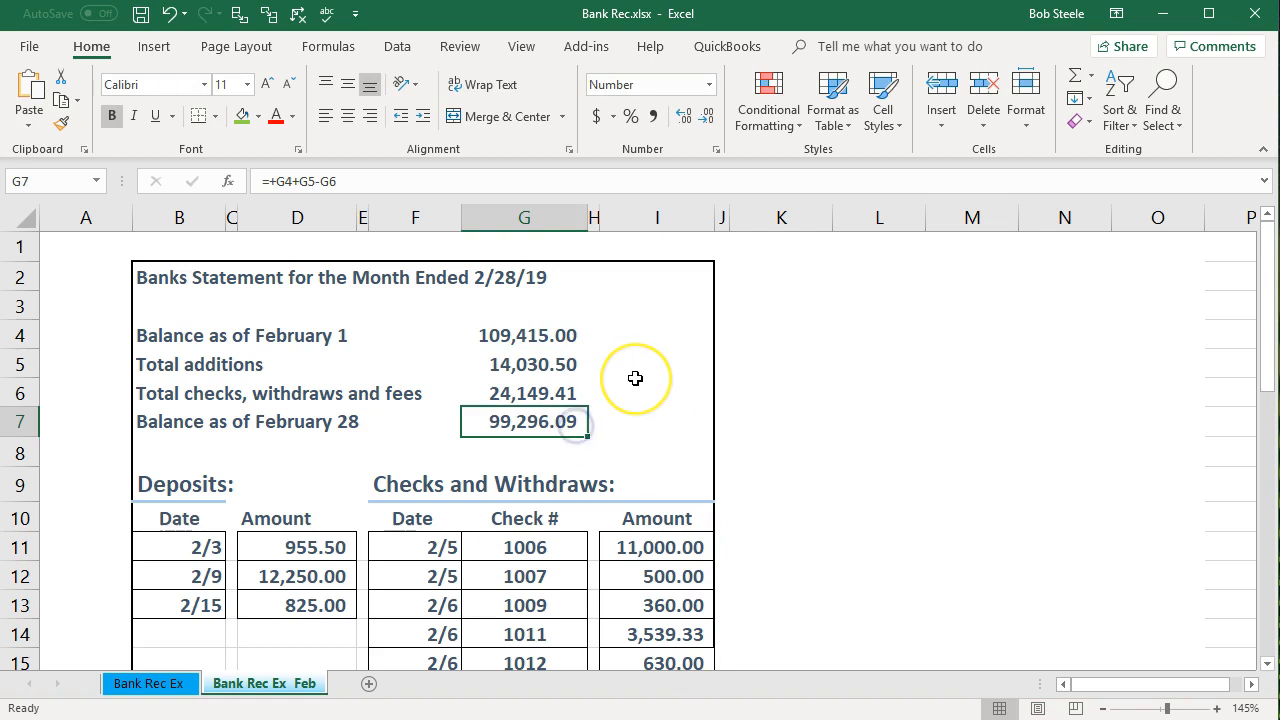
pyautogui.press('XF86Calculator')
pyautogui.click(784, 414)
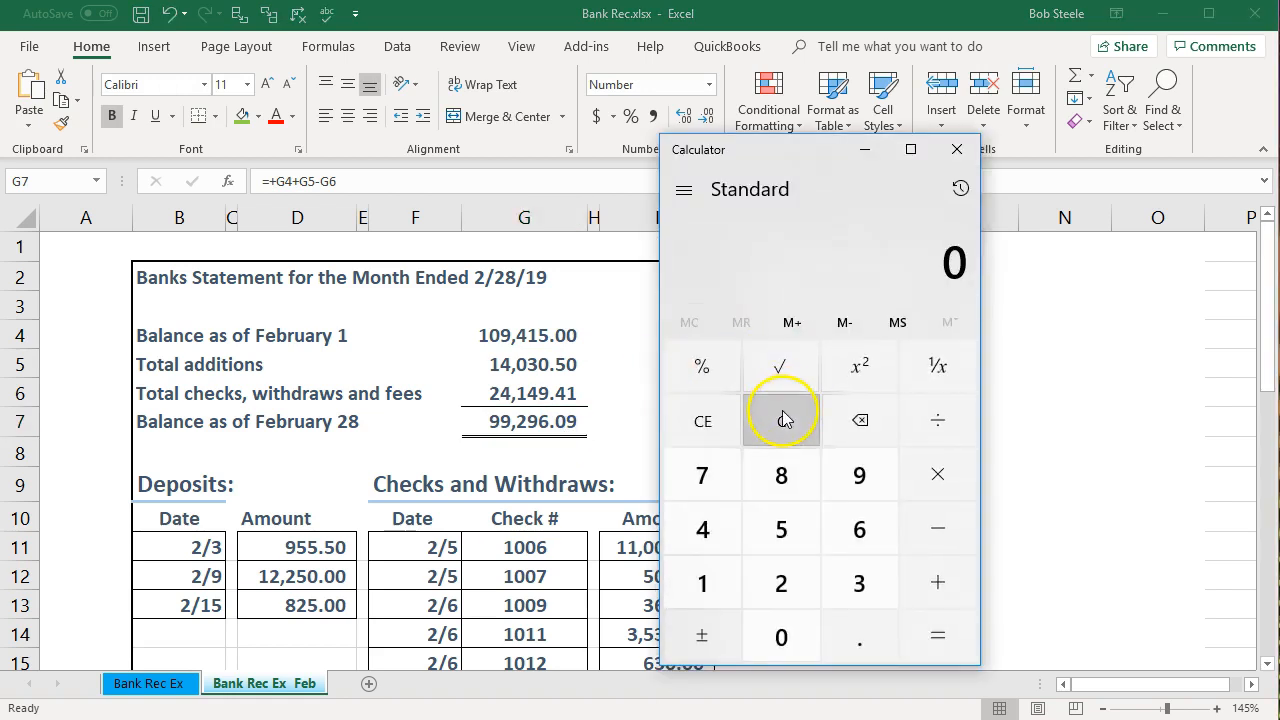
pyautogui.write('109')
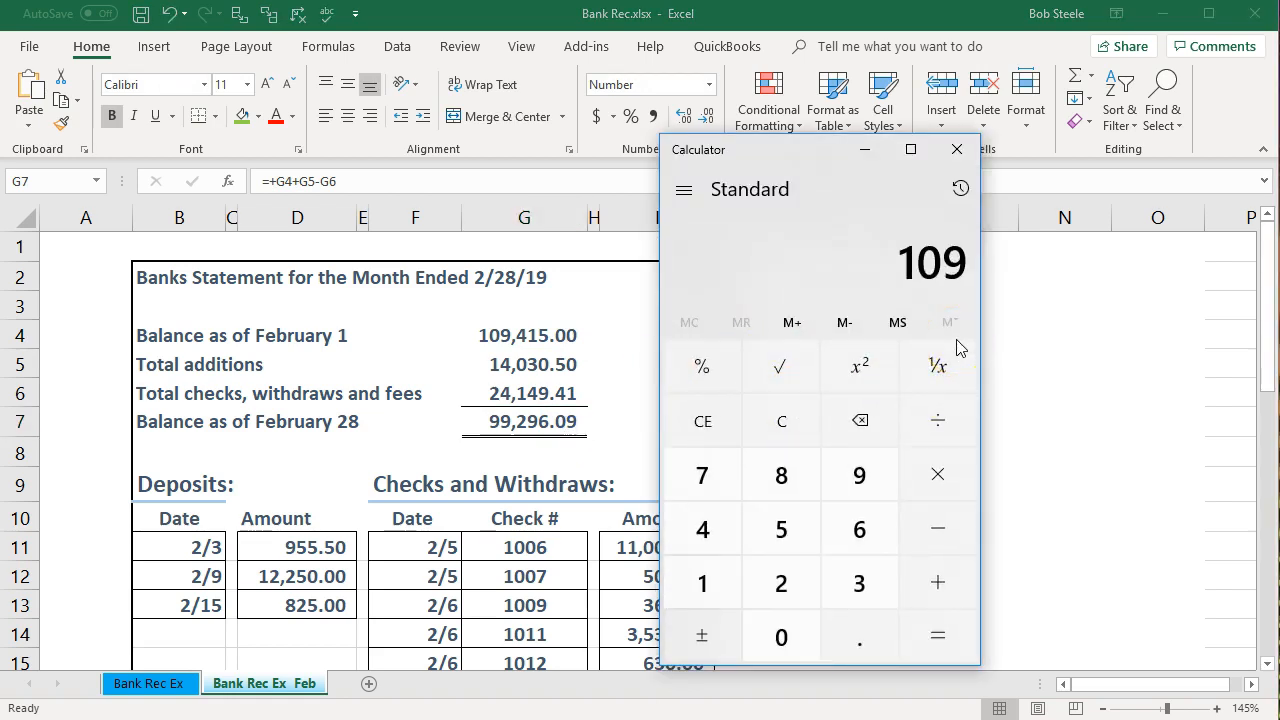
pyautogui.write('415-99')
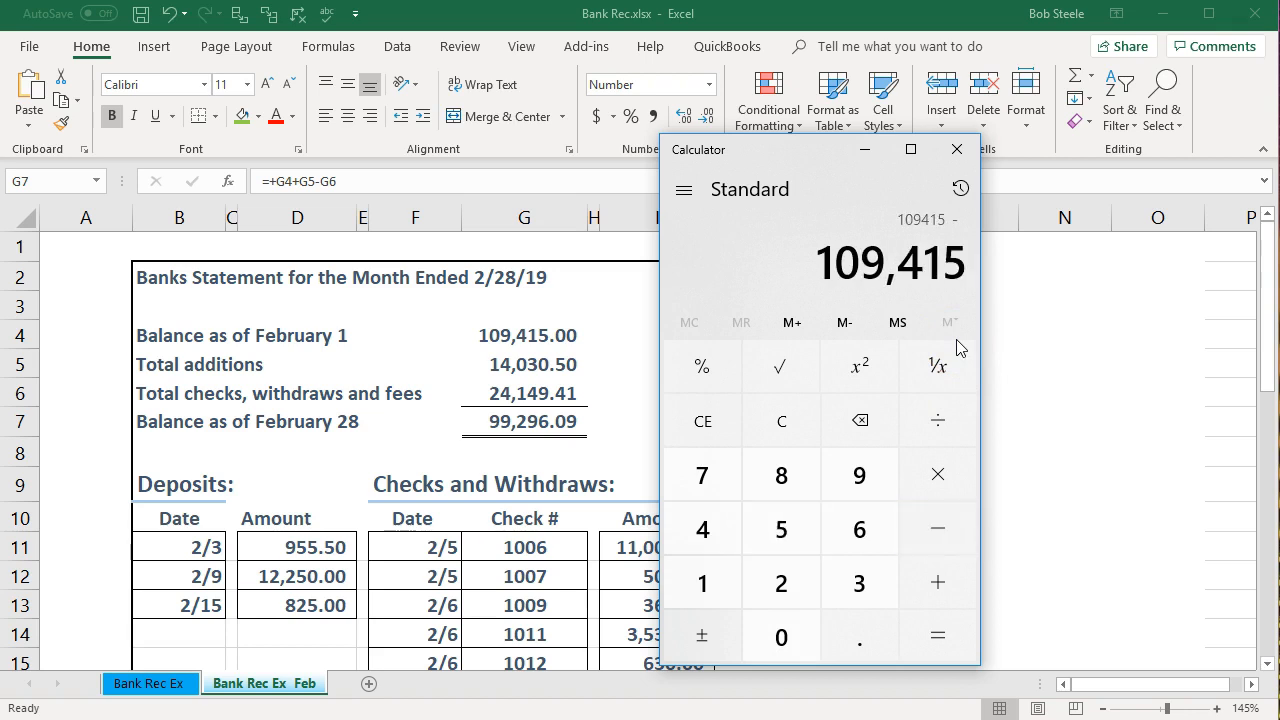
pyautogui.write('296.09')
pyautogui.press('Return')
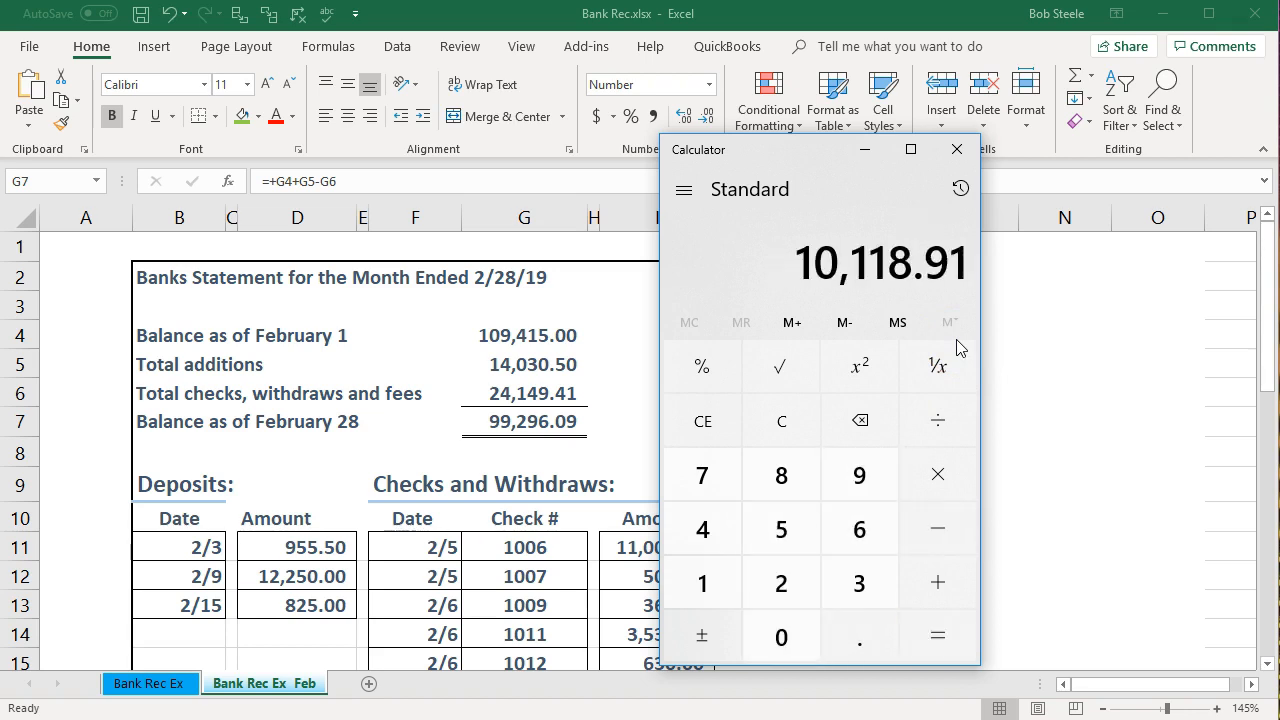
# Use Calculator to subtract the 14030.5 total additions from the 24149.41 total checks, withdraws and fees, and compare both amounts on the statement.
pyautogui.click(800, 425)
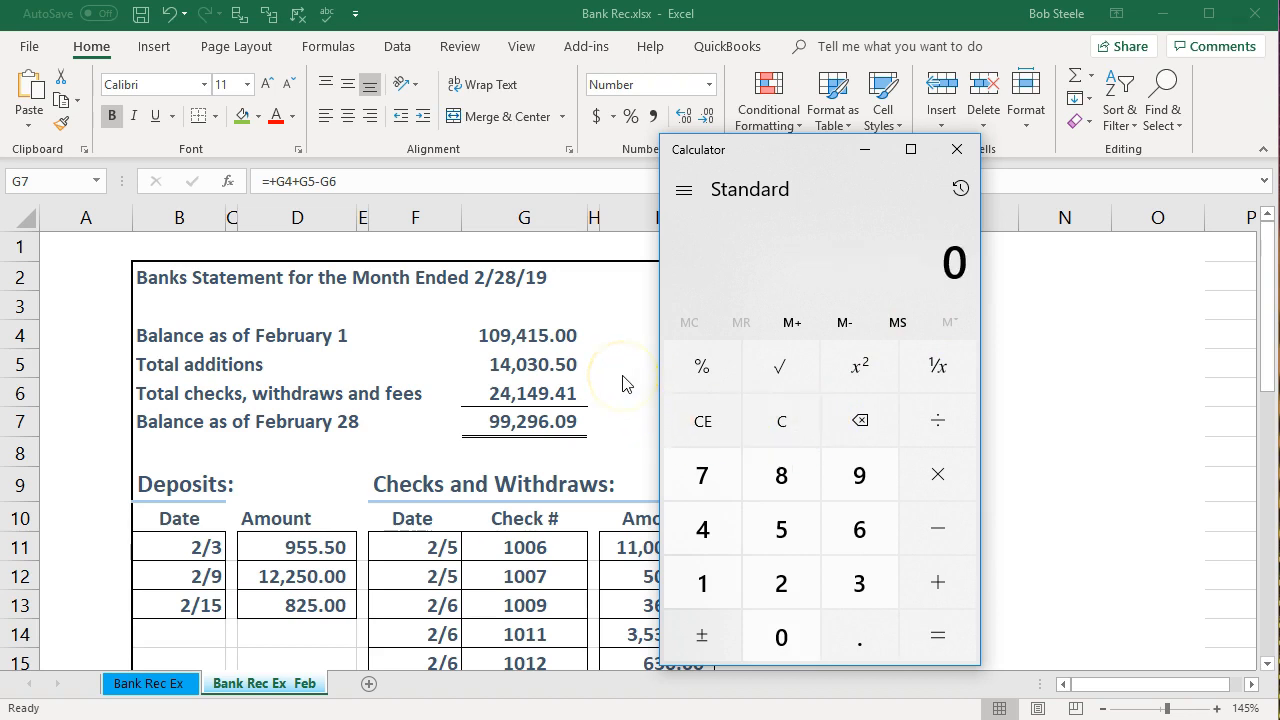
pyautogui.write('24')
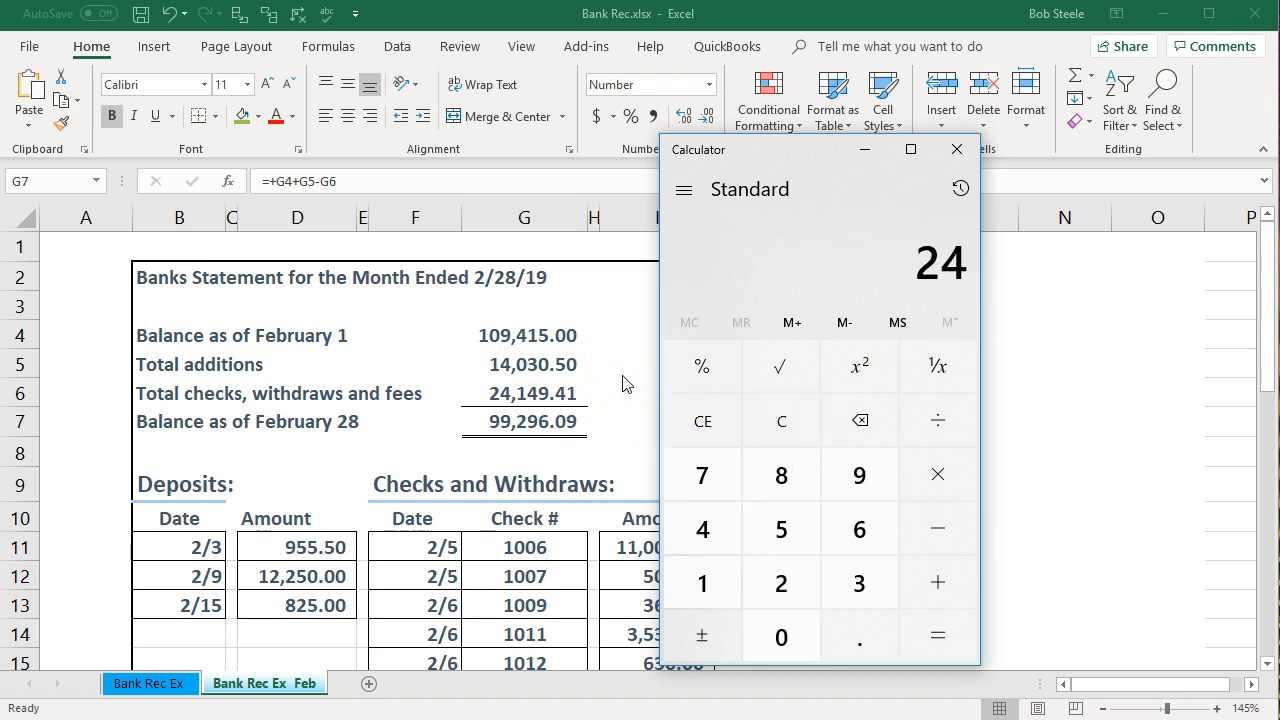
pyautogui.write('149.41')
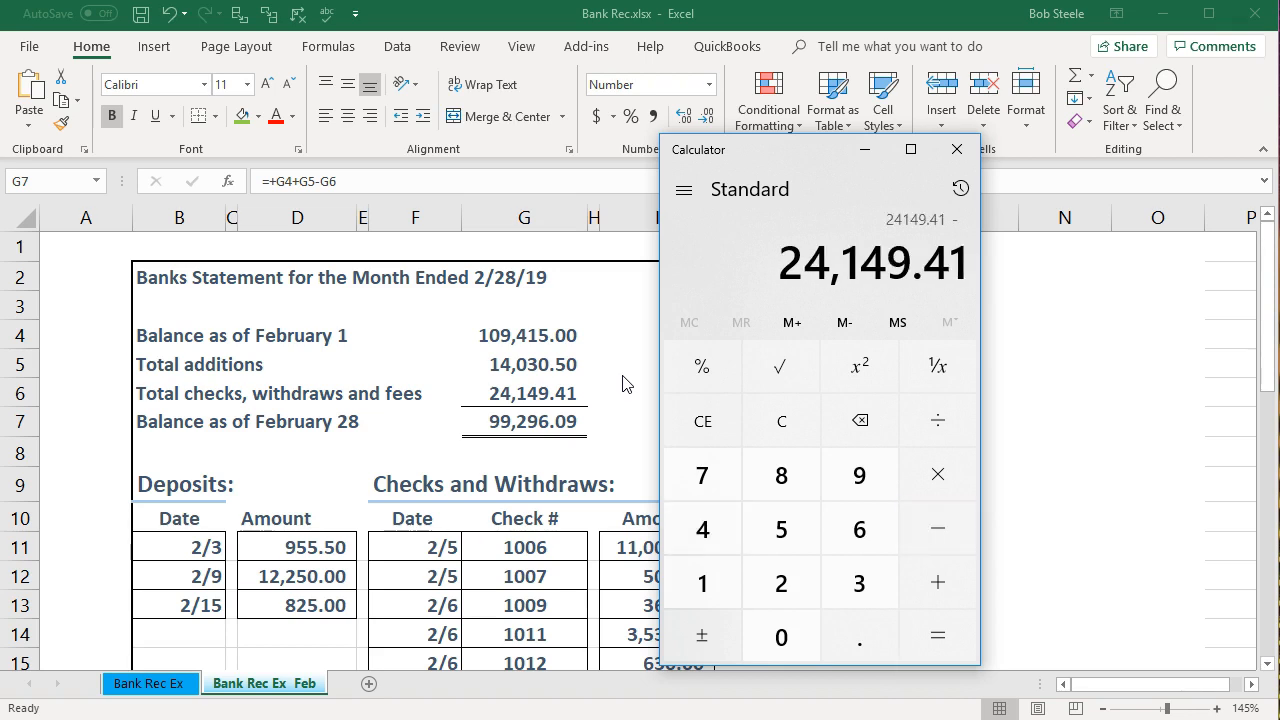
pyautogui.write('-14030.5')
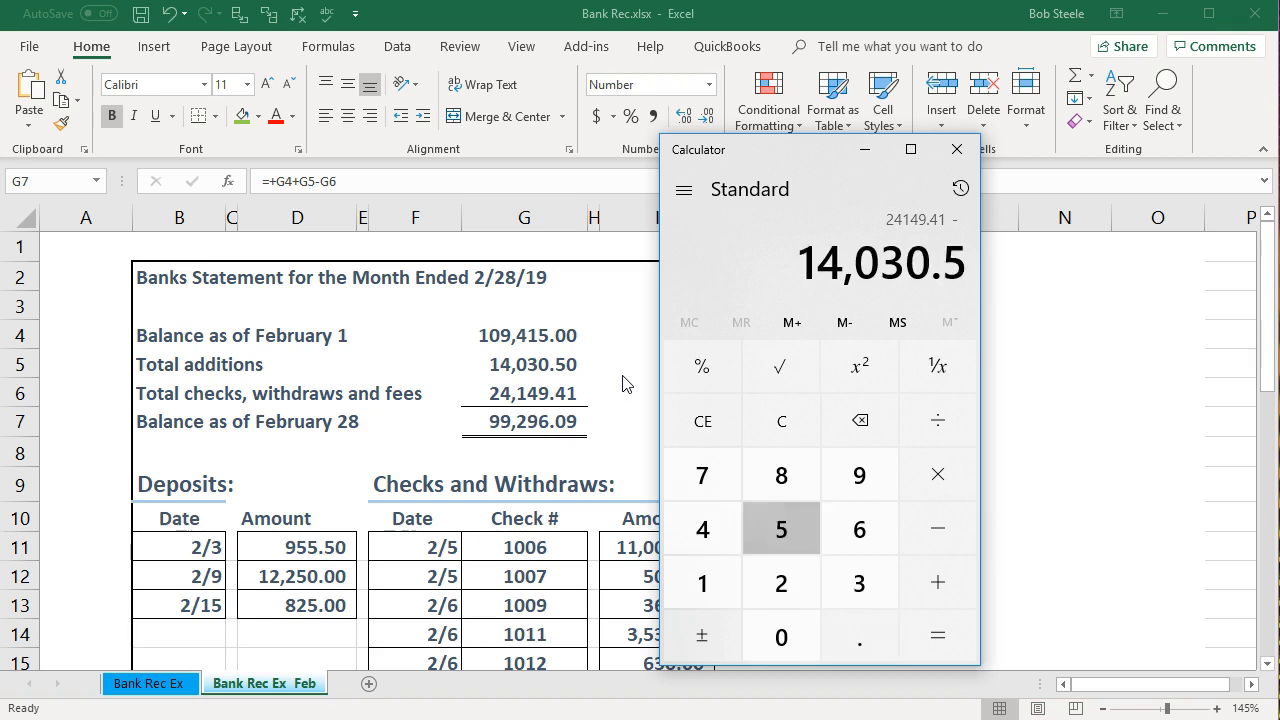
pyautogui.press('Return')
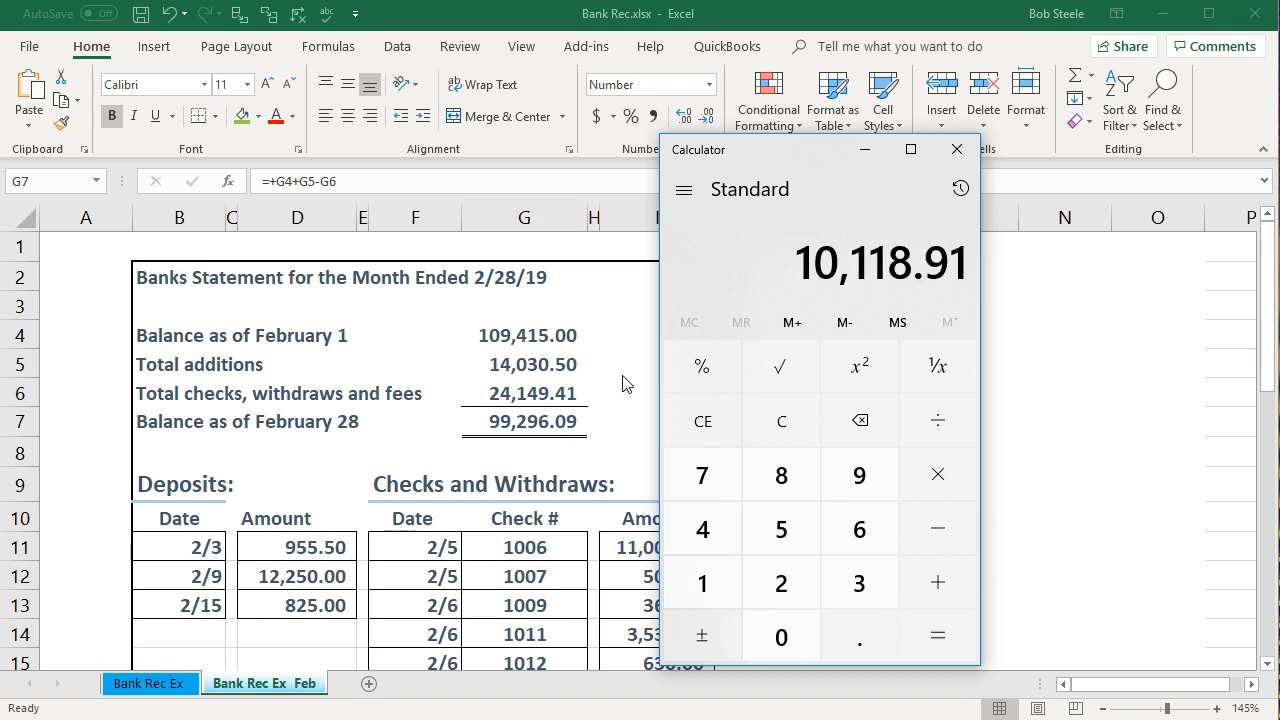
pyautogui.click(962, 149)
pyautogui.click(558, 364)
pyautogui.moveTo(558, 364); pyautogui.dragTo(559, 385)
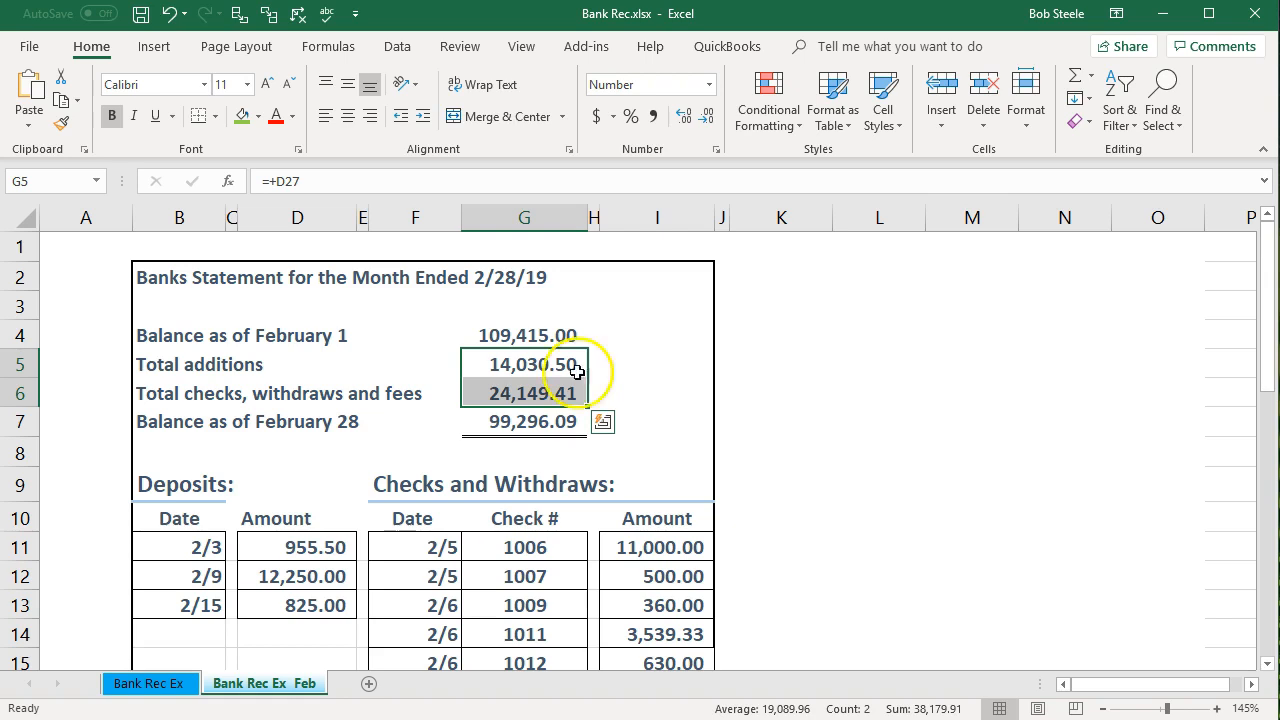
# Fill the February 1 balance amount in cell G4 with green.
pyautogui.click(558, 340)
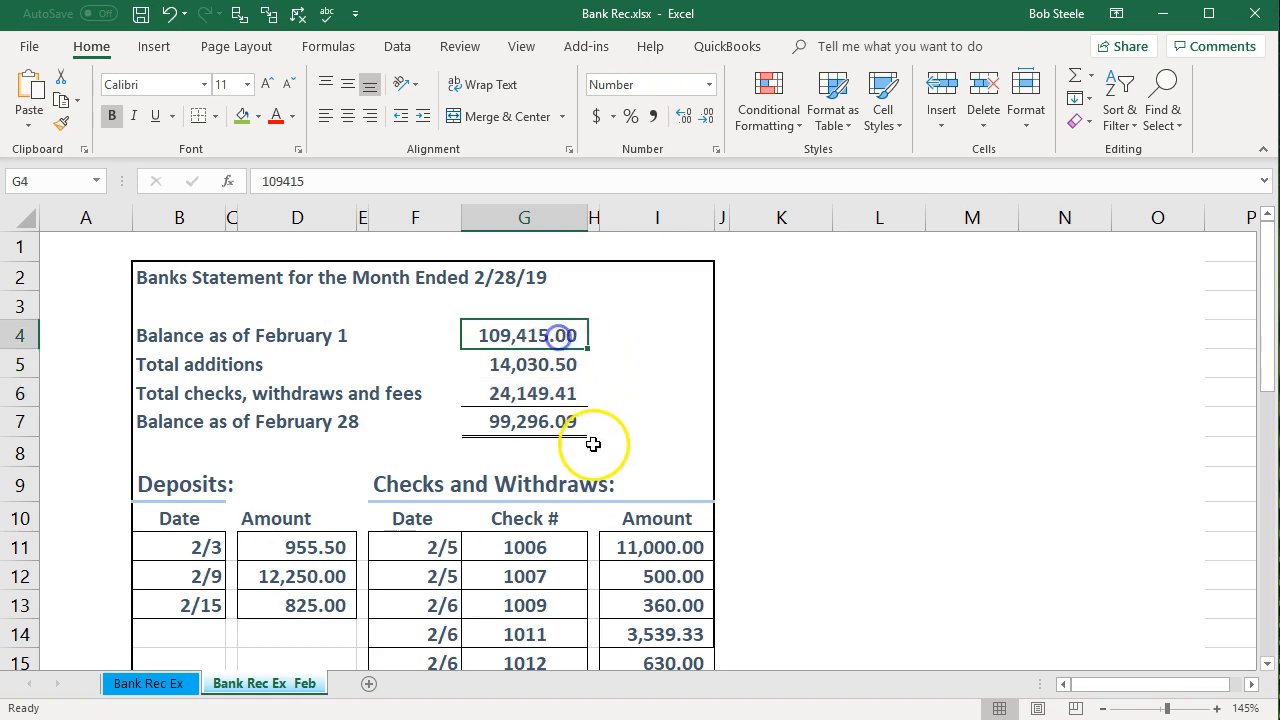
pyautogui.rightClick(566, 337)
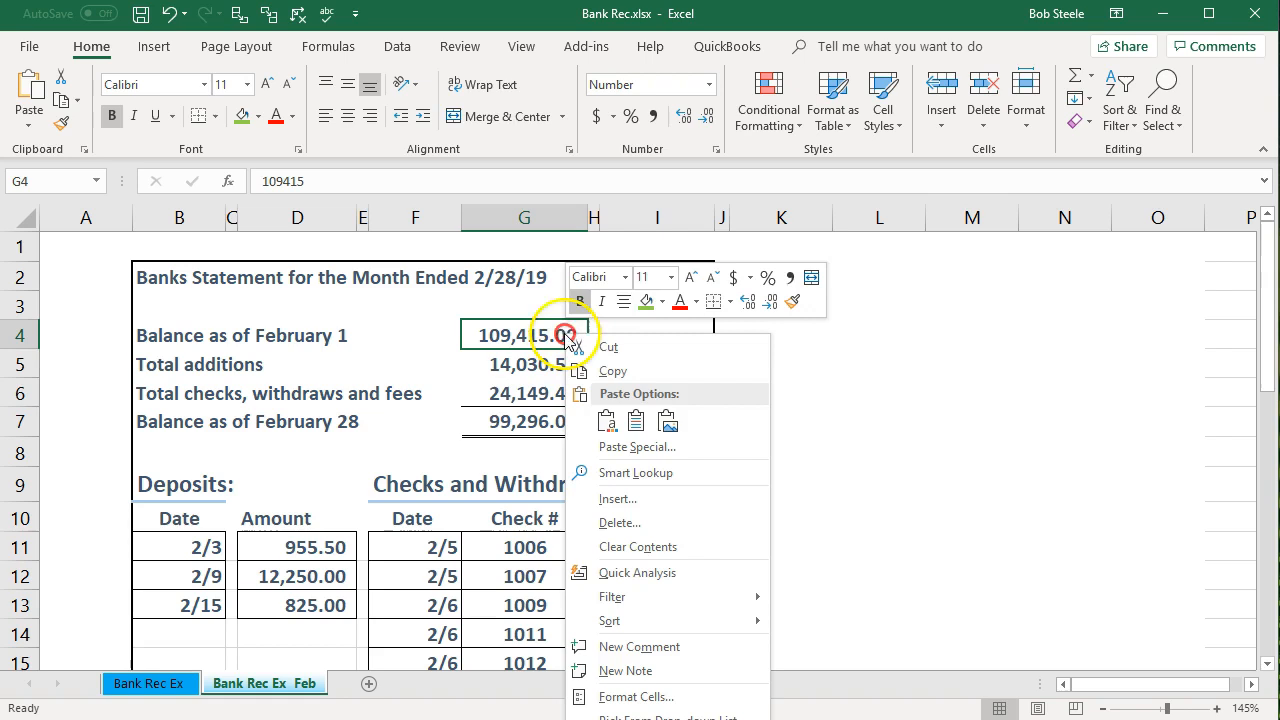
pyautogui.click(646, 301)
pyautogui.click(962, 355)
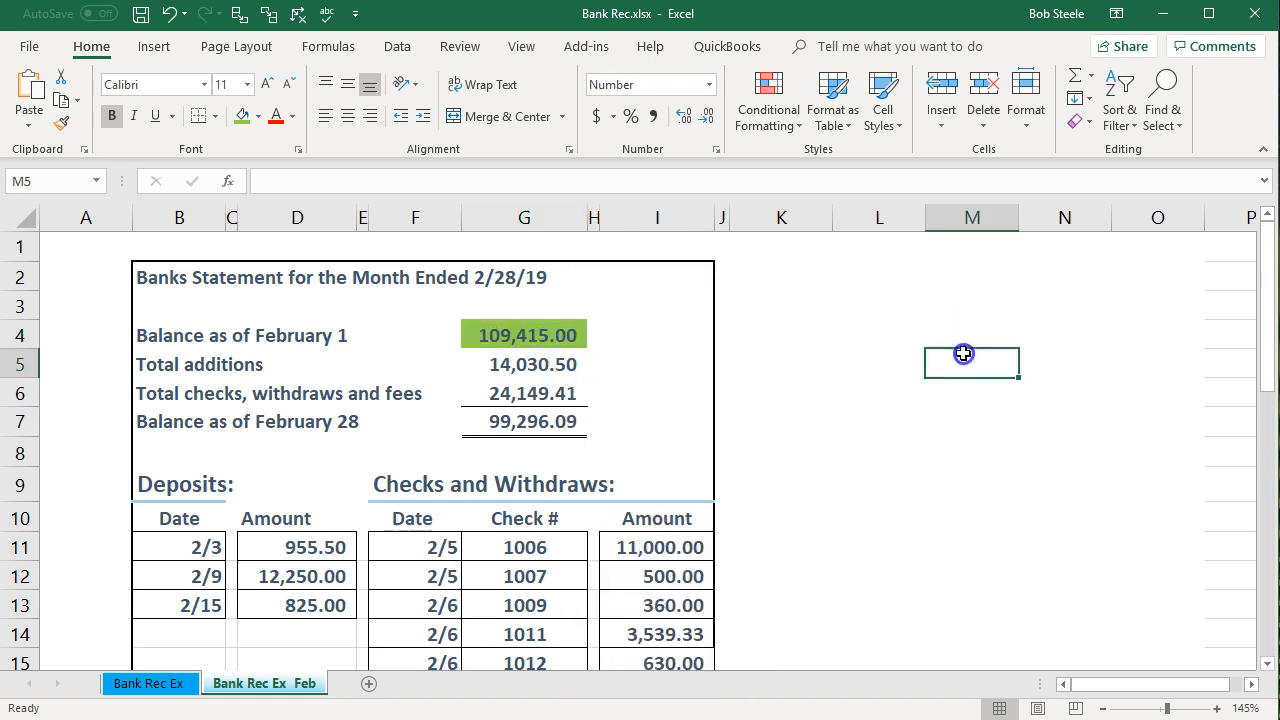
# Review the statement's total additions and total checks against the individual deposits and checks listed below.
pyautogui.click(573, 364)
pyautogui.click(585, 398)
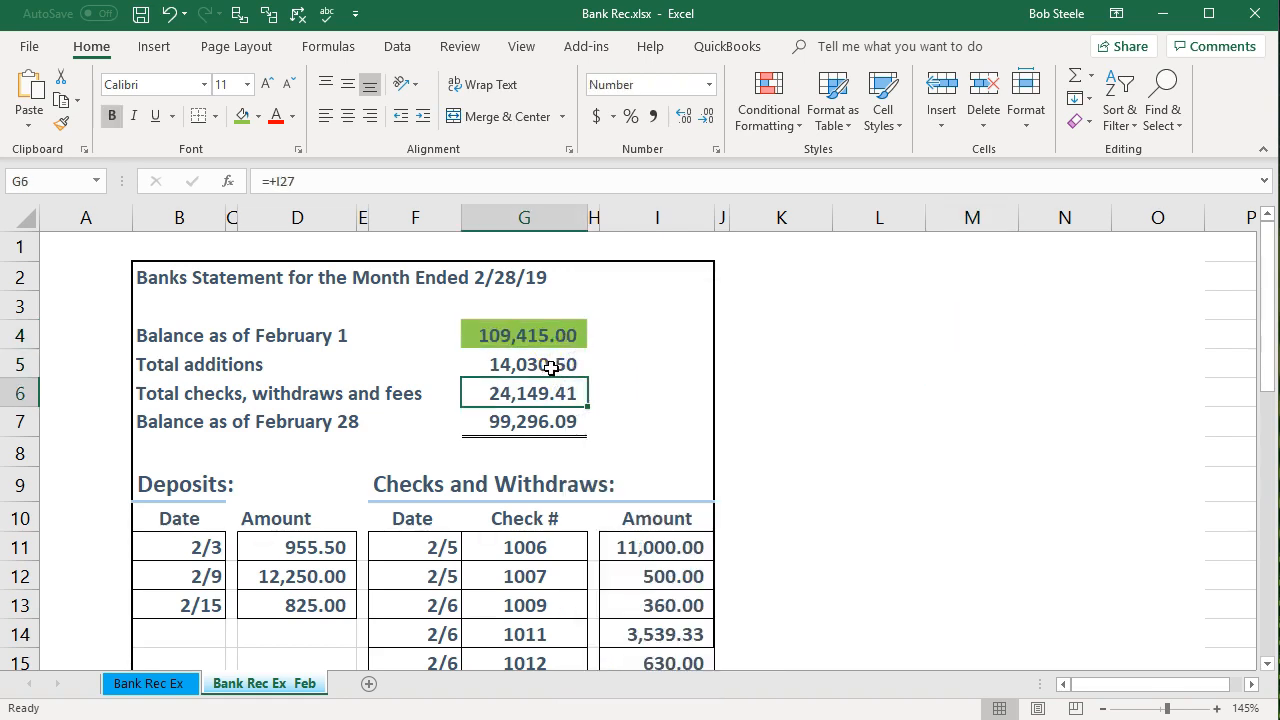
pyautogui.click(553, 365)
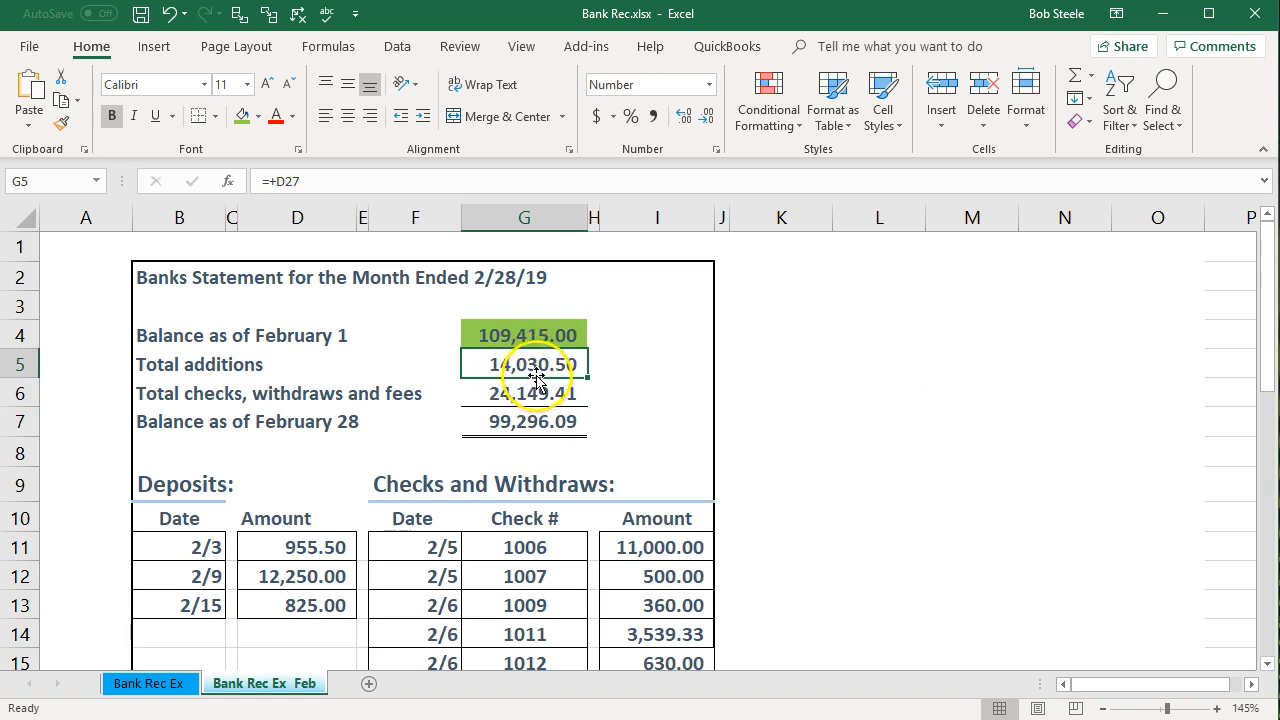
pyautogui.scroll(-1, 537, 378)
pyautogui.moveTo(329, 459); pyautogui.dragTo(316, 502)
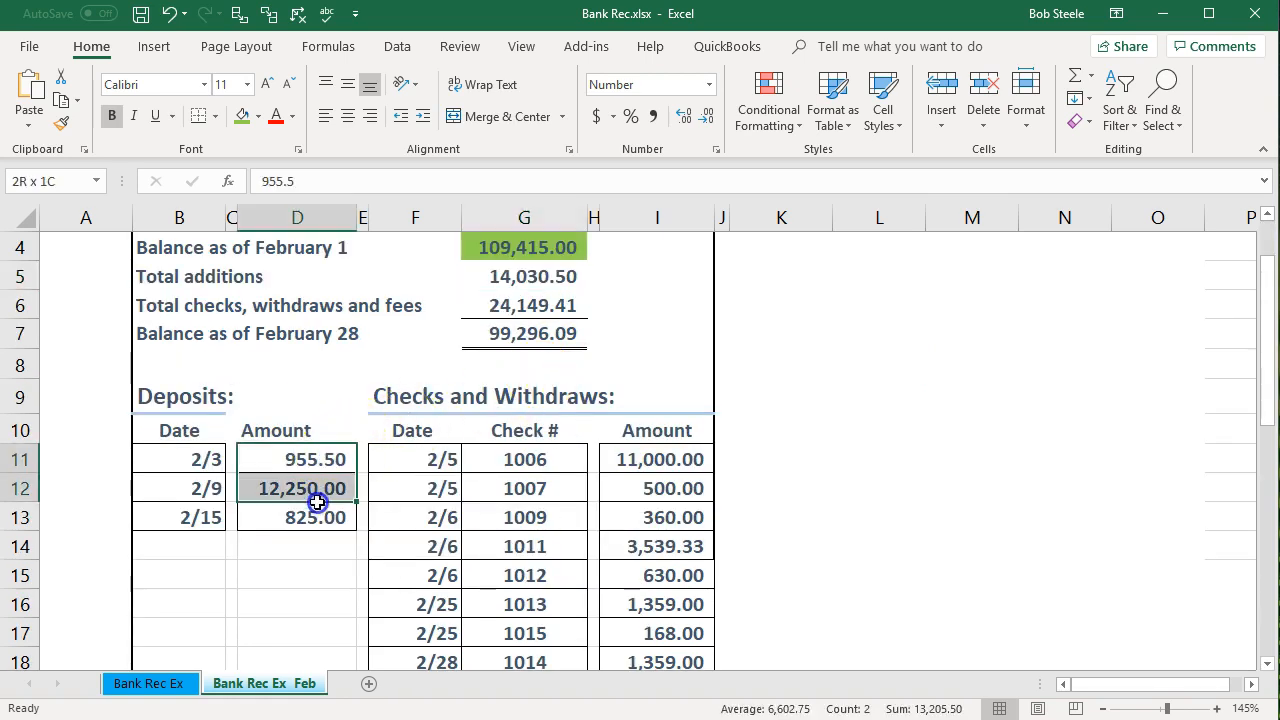
pyautogui.click(322, 549)
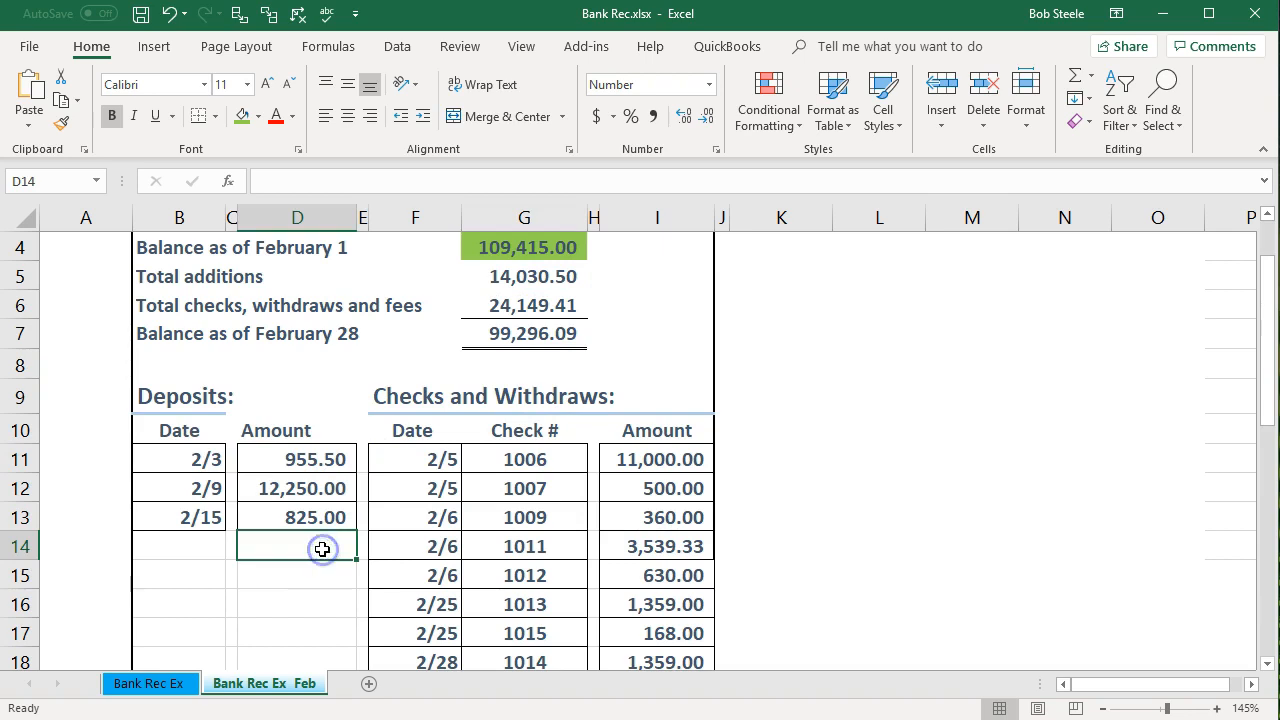
pyautogui.scroll(-1, 322, 549)
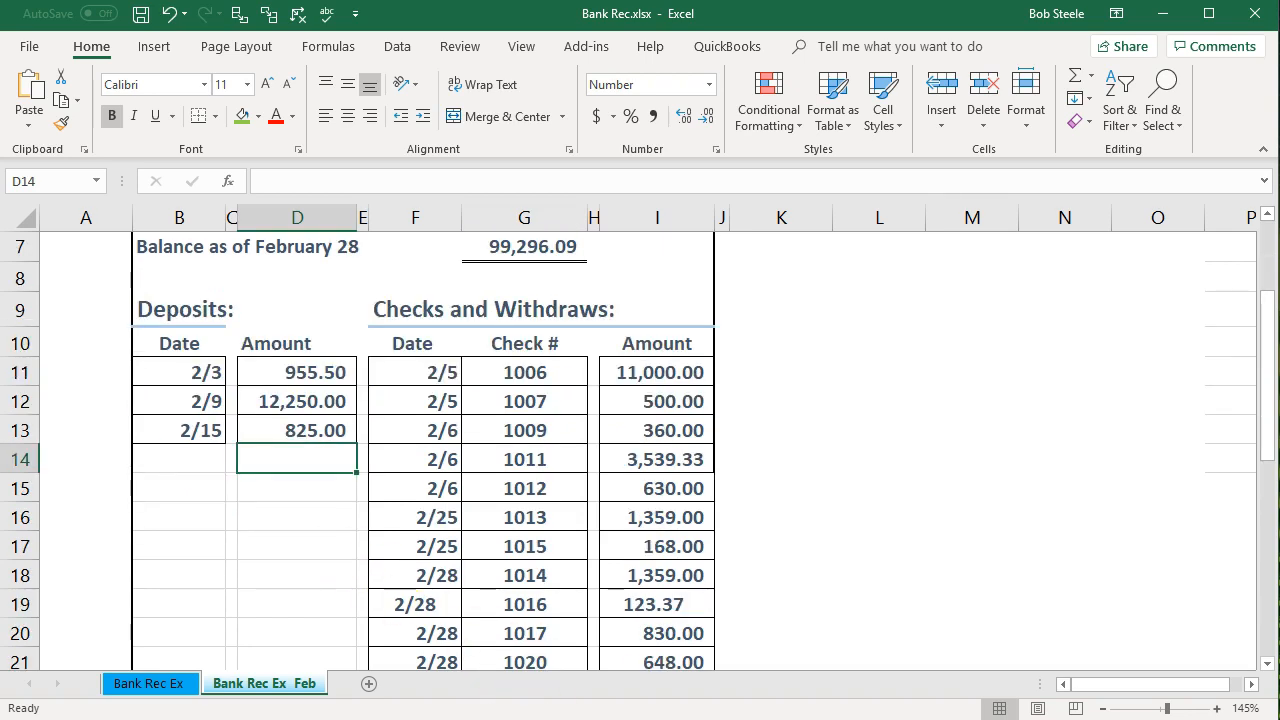
# Switch to the QuickBooks reconciliation, show only the deposits and dismiss the tips covering the transaction list.
pyautogui.hotkey('alt', 'Tab')
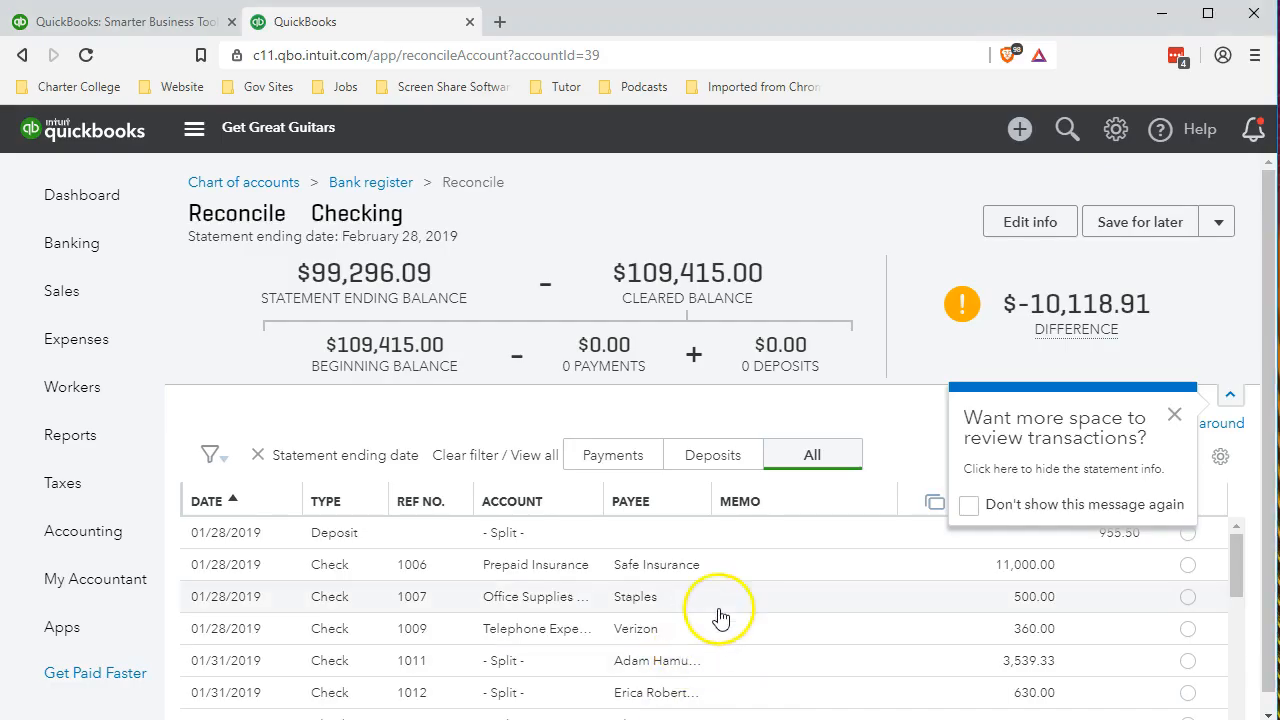
pyautogui.click(697, 458)
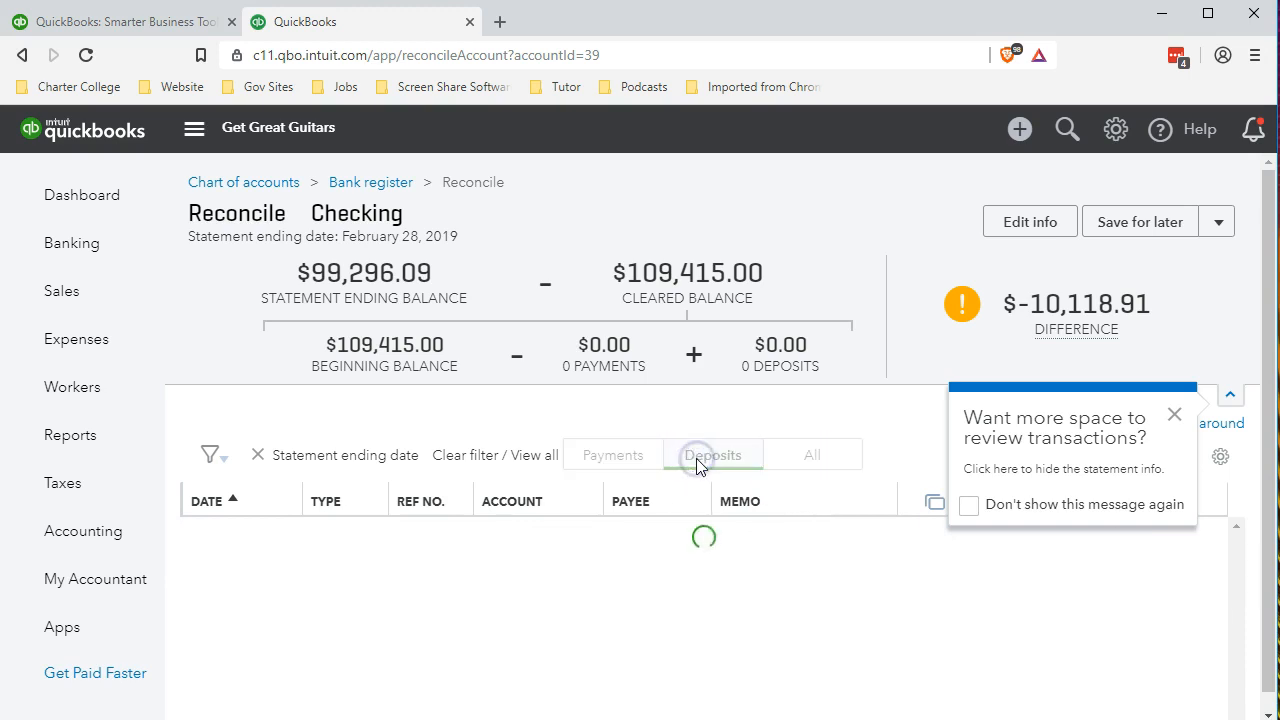
pyautogui.click(1173, 415)
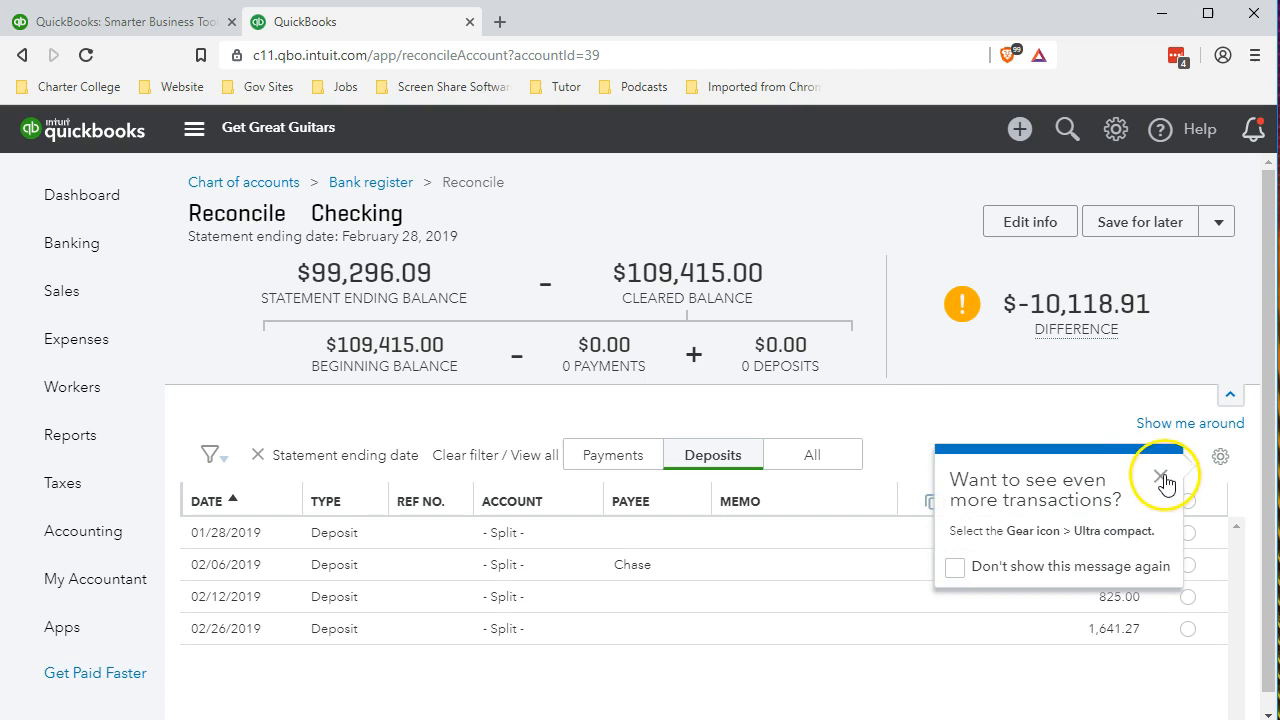
pyautogui.click(1160, 475)
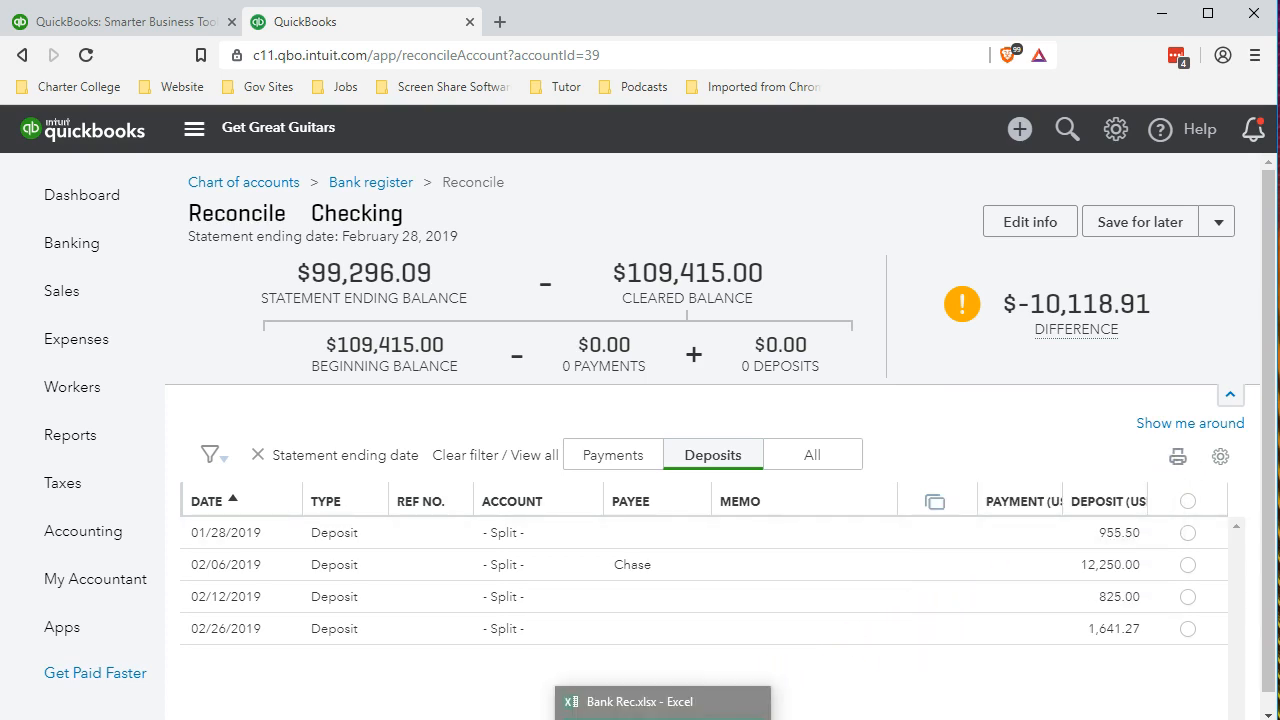
# Switch to the Excel bank statement and fill the 2/3 deposit amount of 955.50 with green.
pyautogui.click(650, 705)
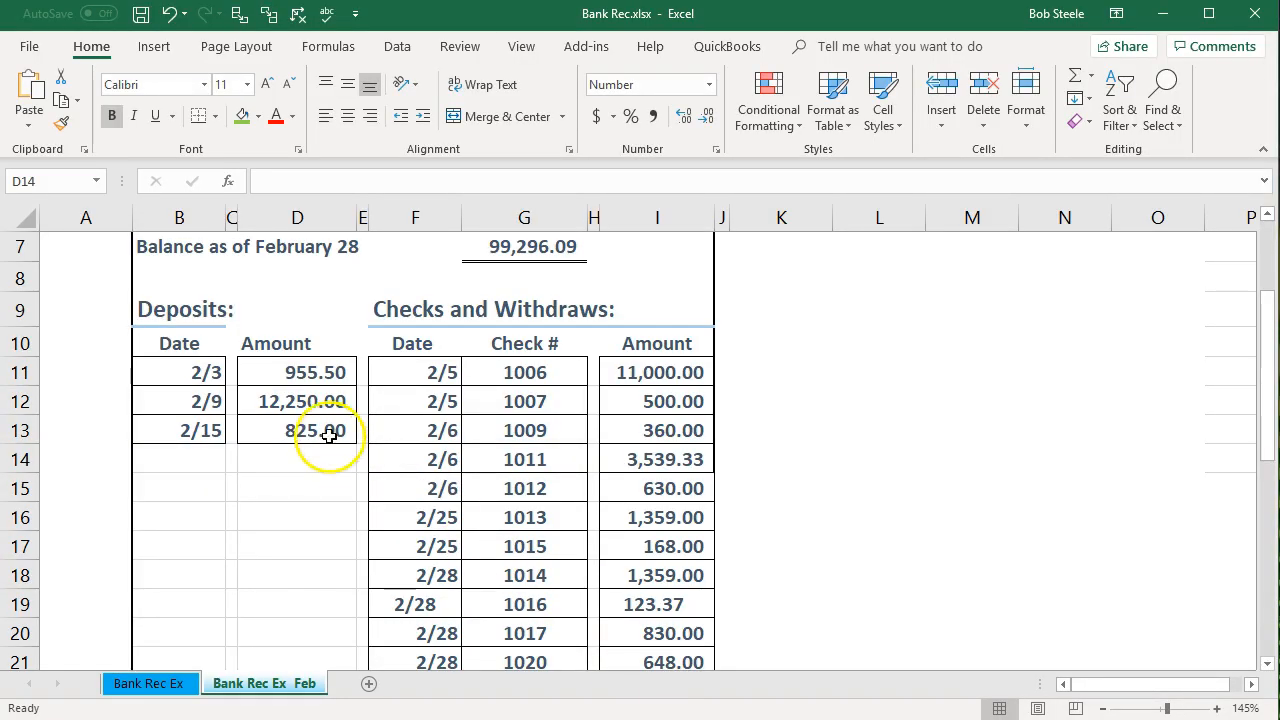
pyautogui.click(298, 370)
pyautogui.rightClick(298, 370)
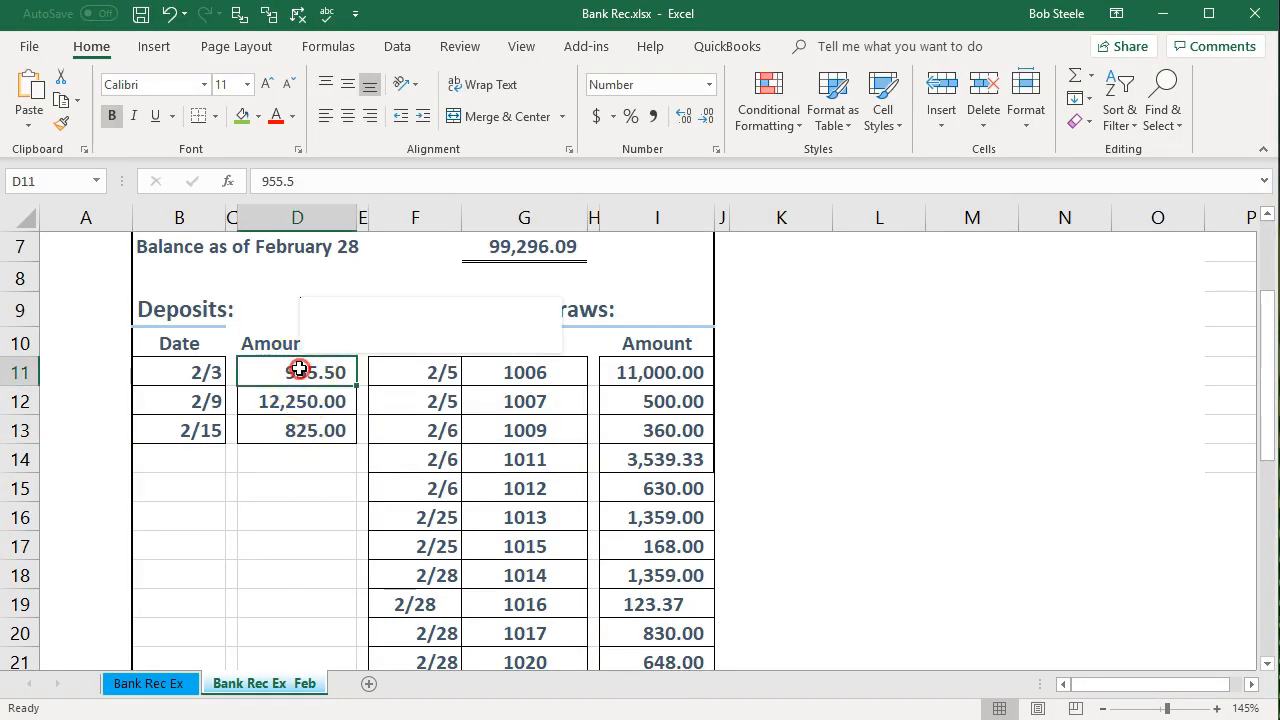
pyautogui.click(379, 335)
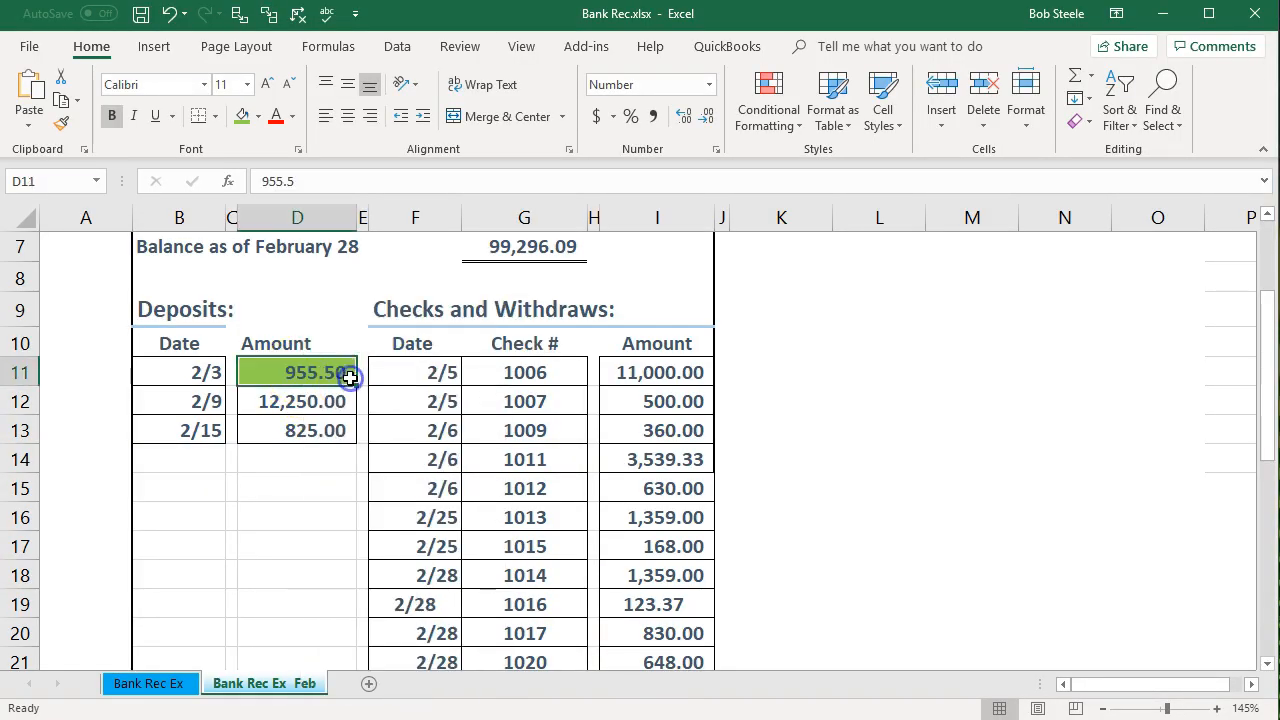
pyautogui.click(214, 374)
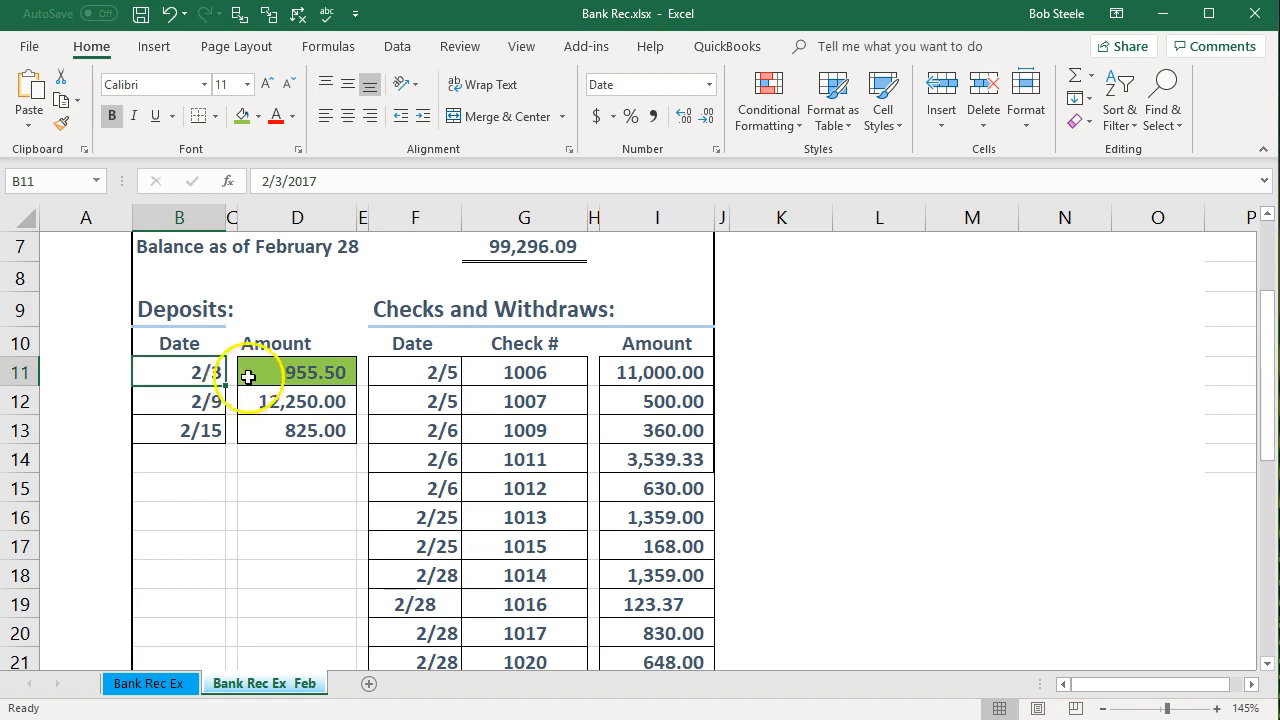
pyautogui.click(258, 376)
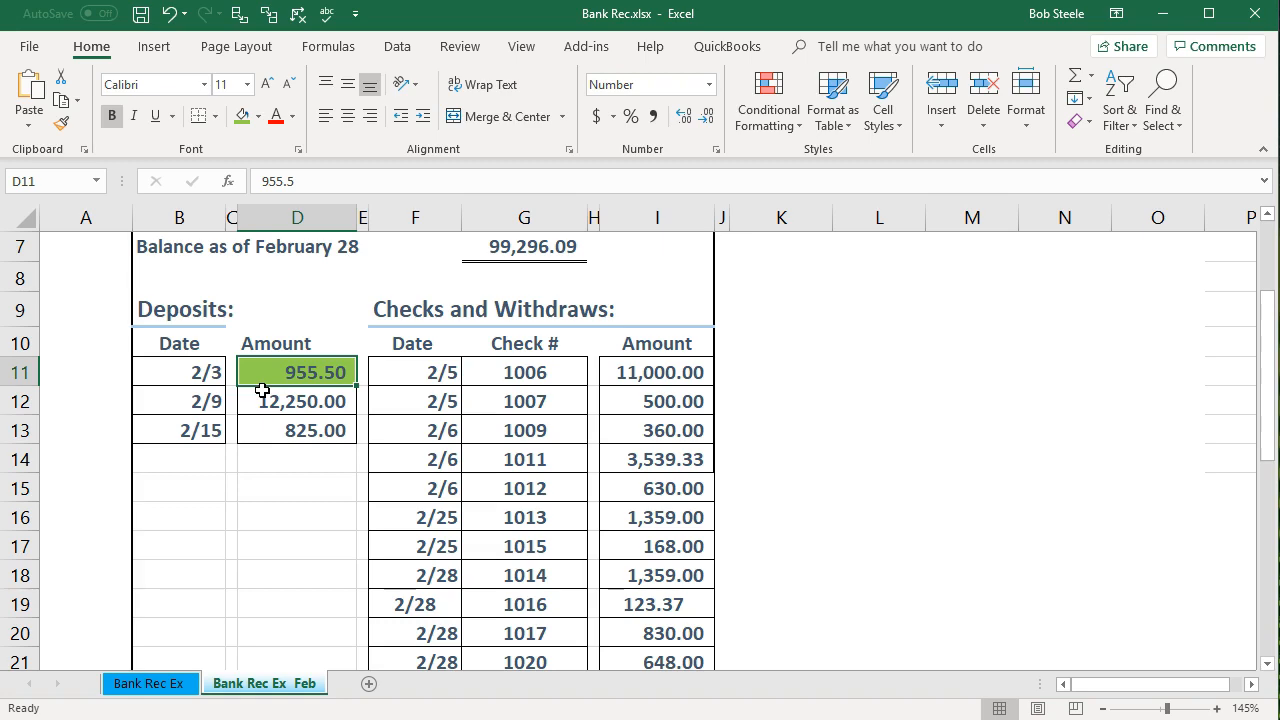
# Mark the 955.50 and 12,250.00 deposits as cleared in QuickBooks, checking the second amount against the Excel bank statement.
pyautogui.click(1160, 15)
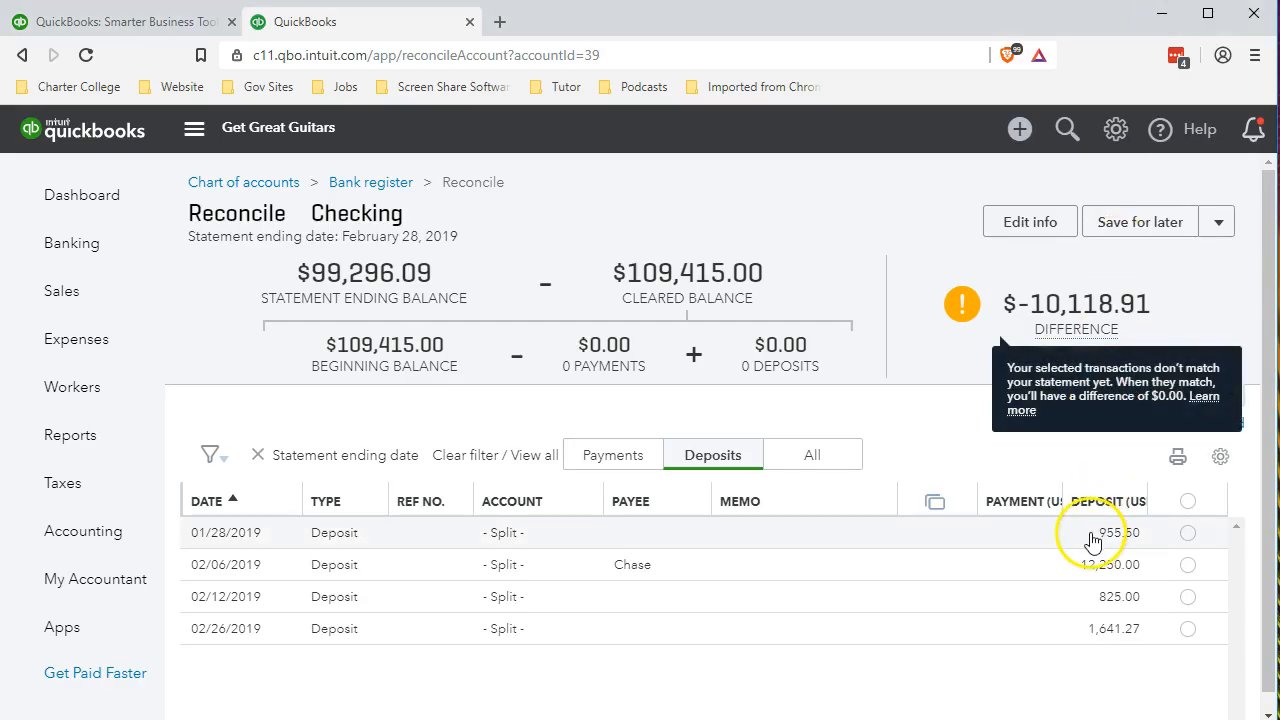
pyautogui.click(1188, 532)
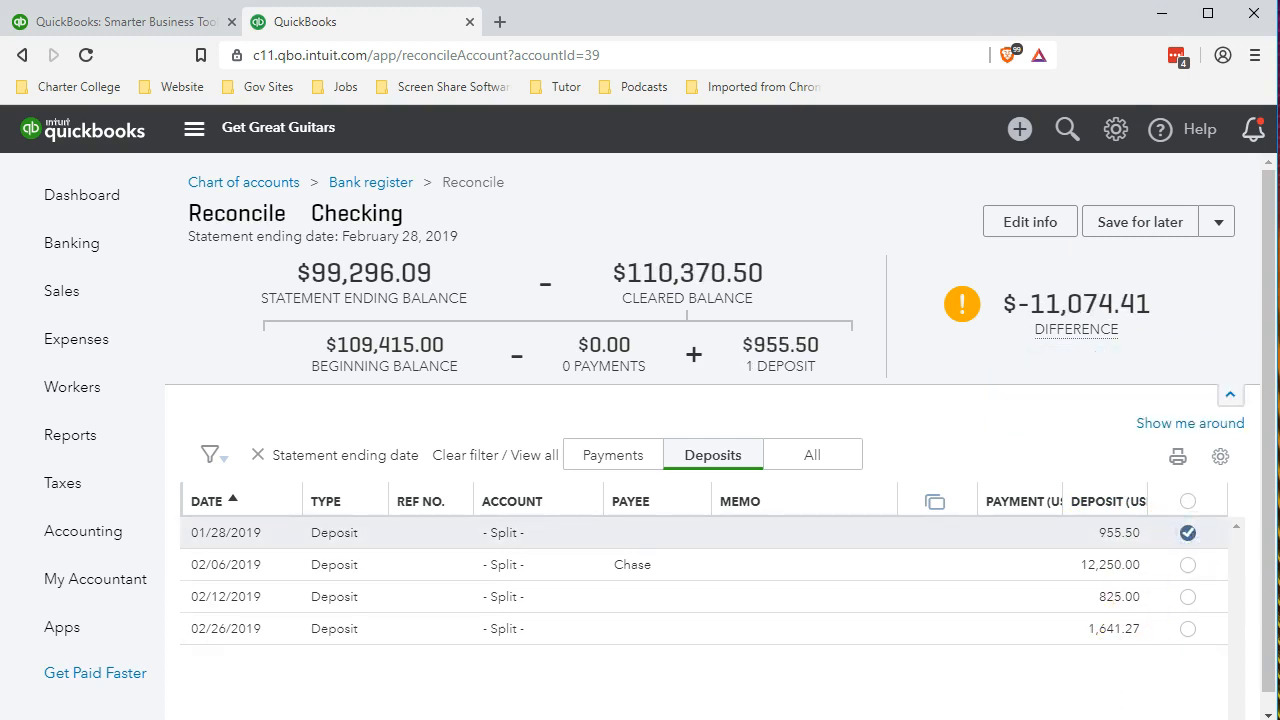
pyautogui.hotkey('alt', 'Tab')
pyautogui.click(311, 402)
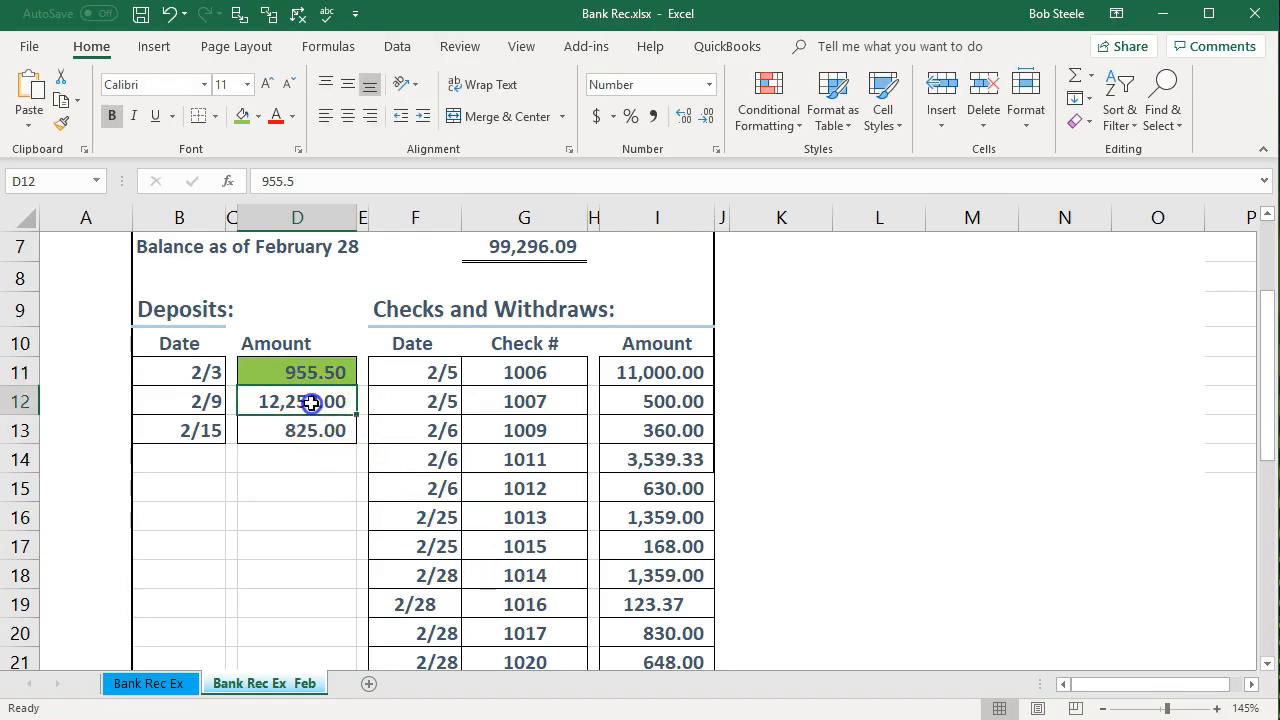
pyautogui.hotkey('alt', 'Tab')
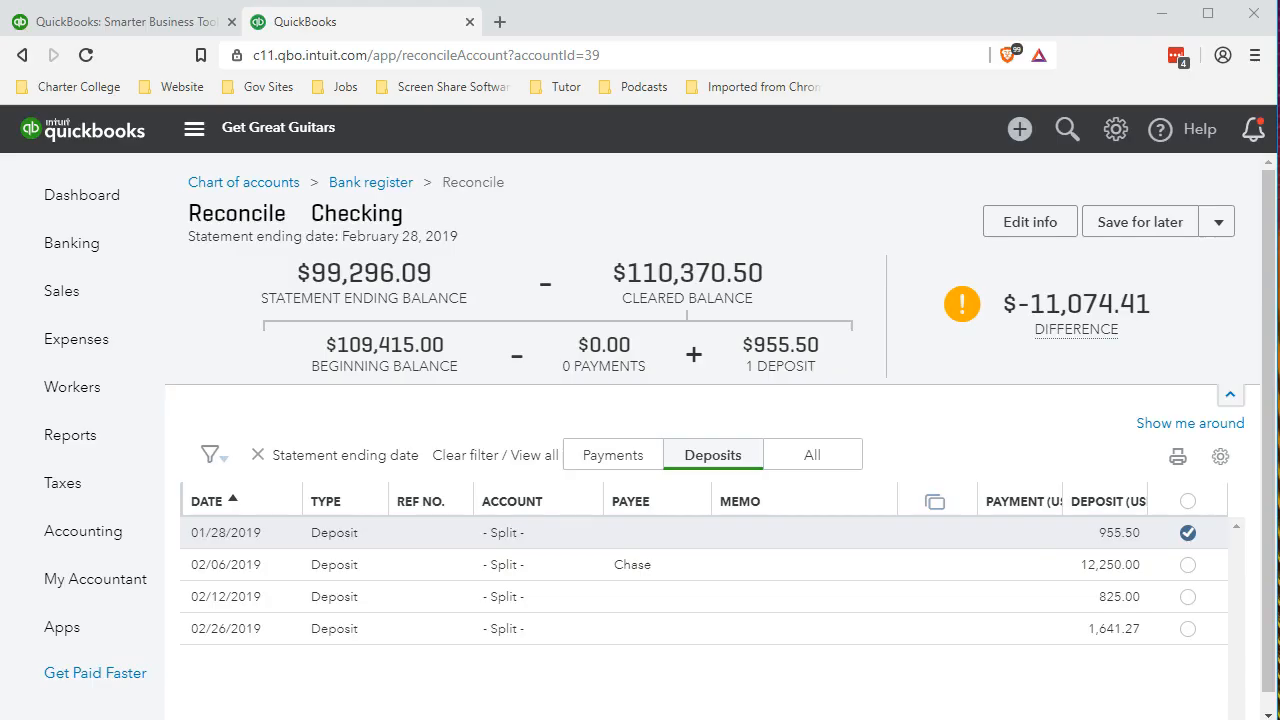
pyautogui.click(1189, 566)
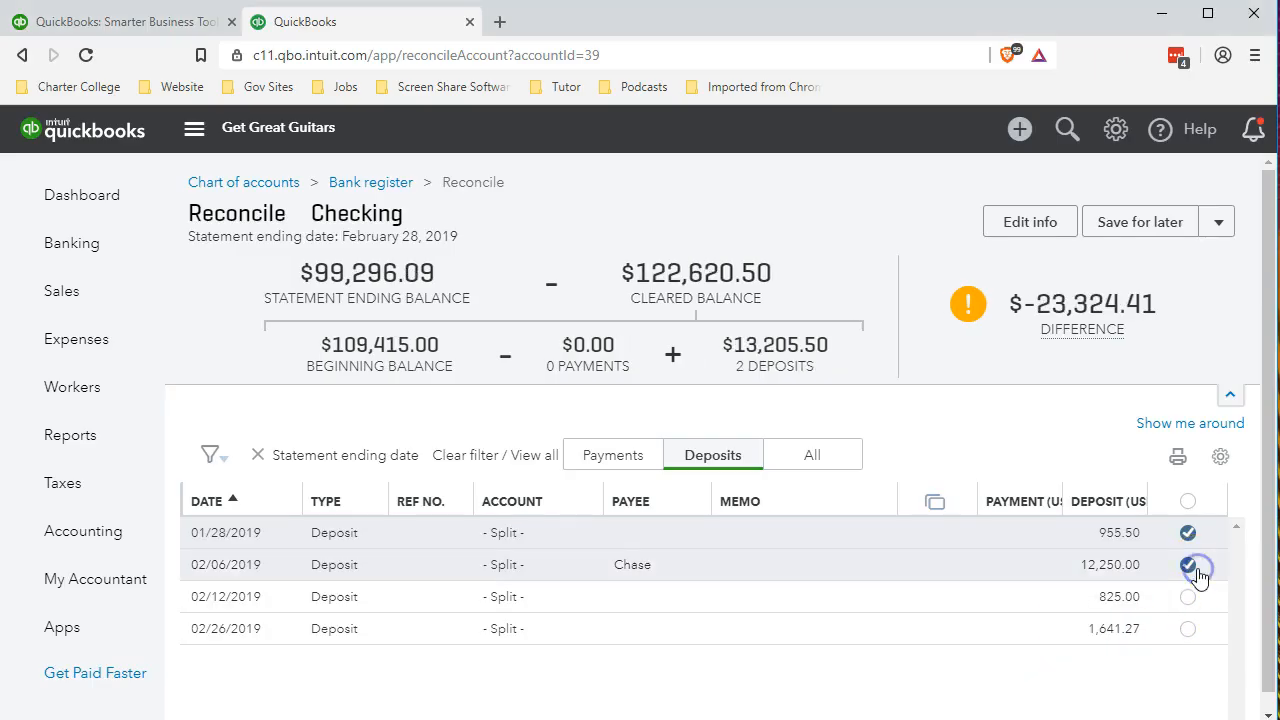
# Return to the Excel bank statement and fill the 2/9 deposit amount of 12,250.00 with green.
pyautogui.hotkey('alt', 'Tab')
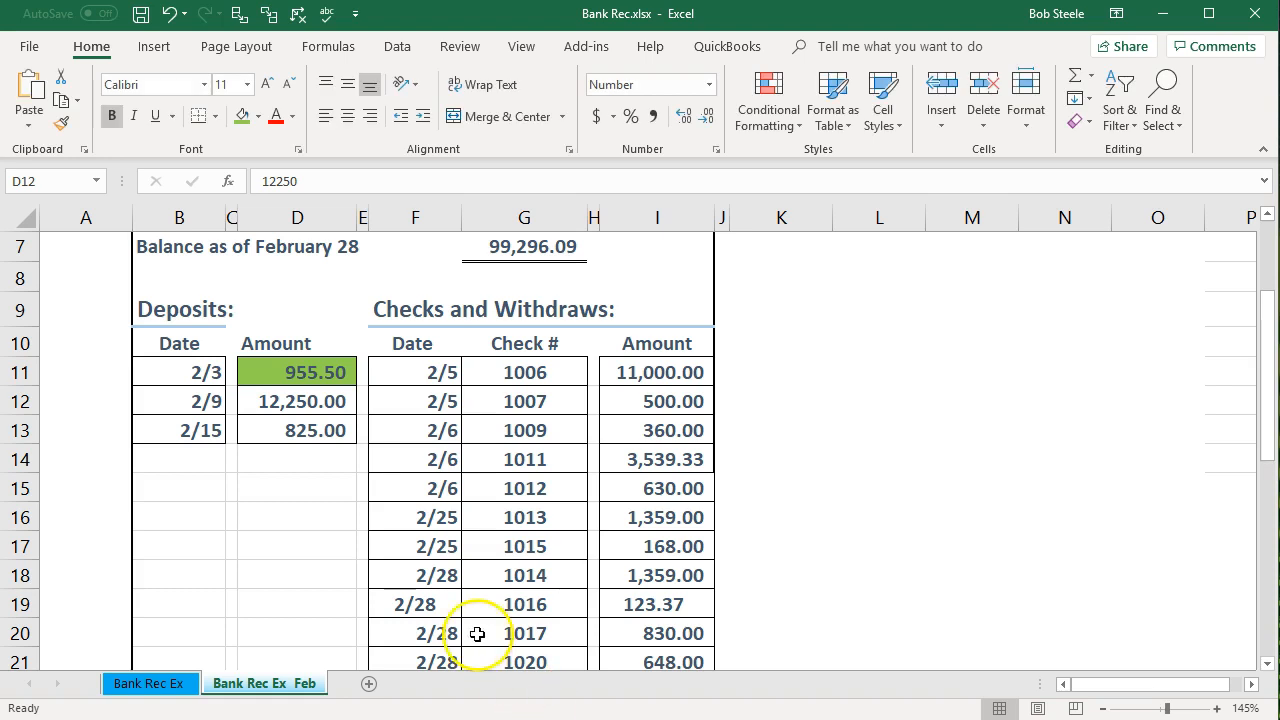
pyautogui.rightClick(293, 390)
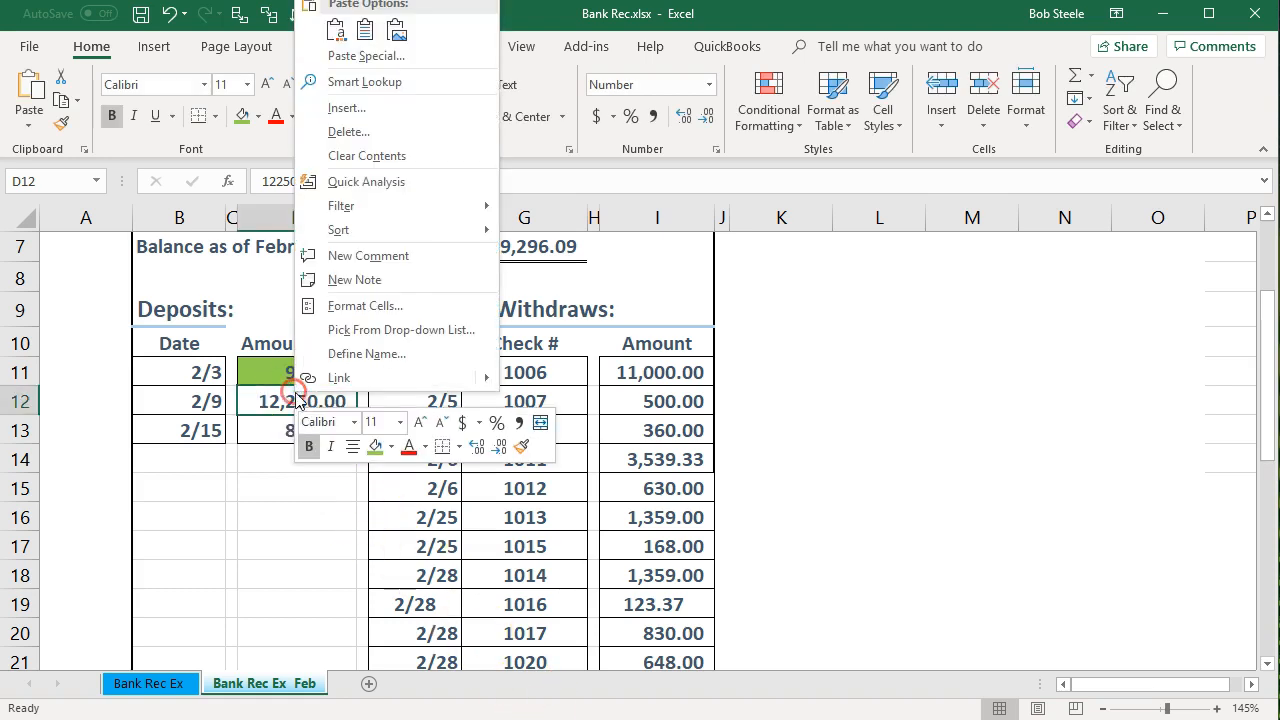
pyautogui.click(350, 452)
pyautogui.click(313, 512)
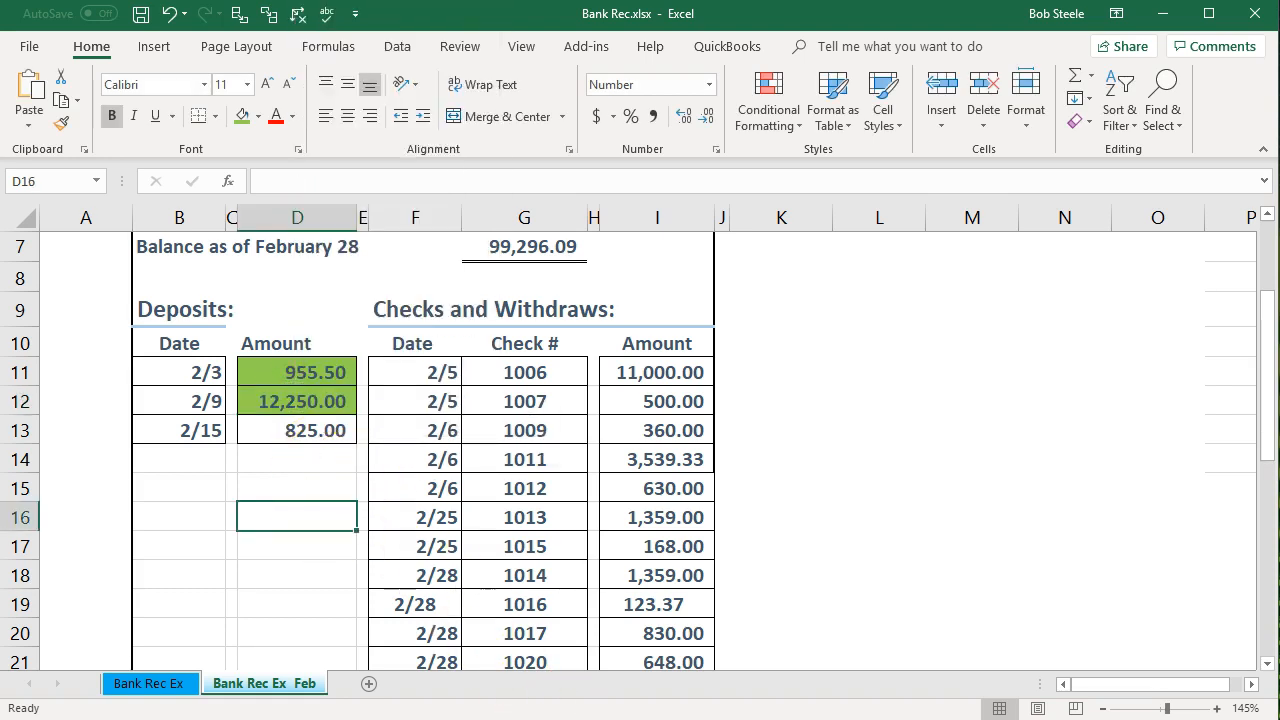
# Mark the 825.00 deposit as cleared in QuickBooks and fill its amount with green in the Excel bank statement.
pyautogui.hotkey('alt', 'Tab')
pyautogui.click(1187, 596)
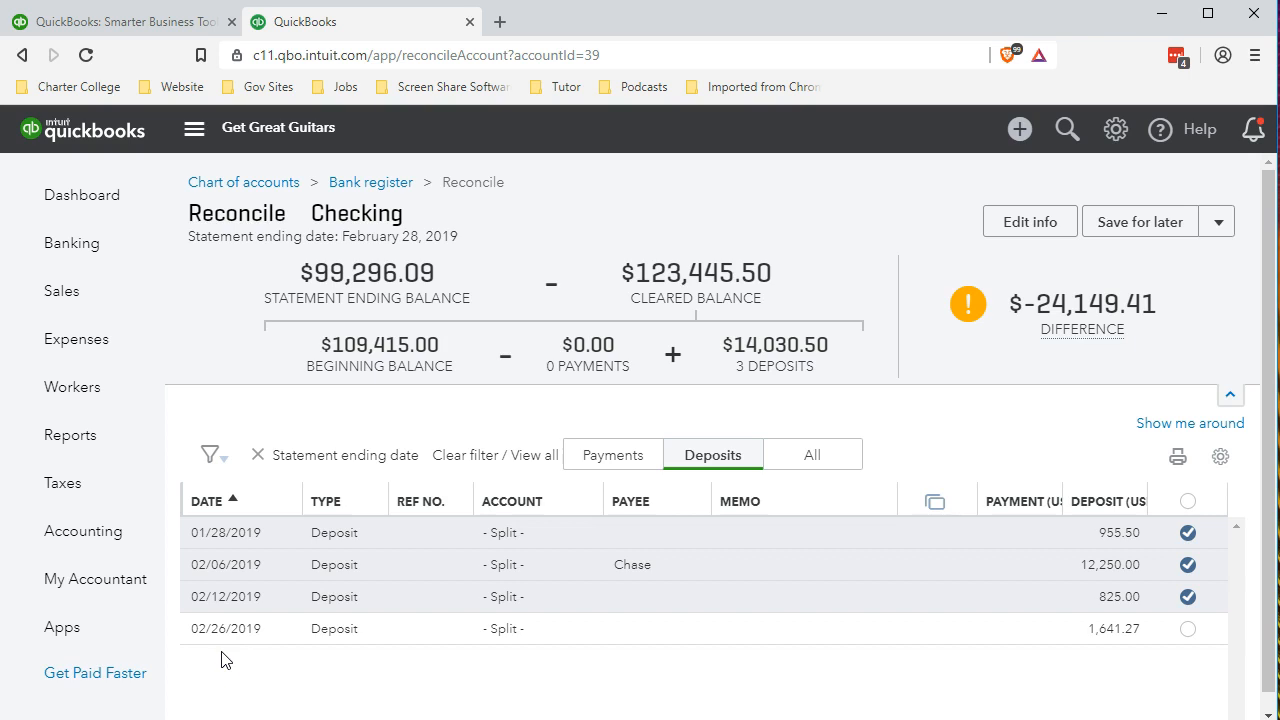
pyautogui.click(342, 718)
pyautogui.click(328, 431)
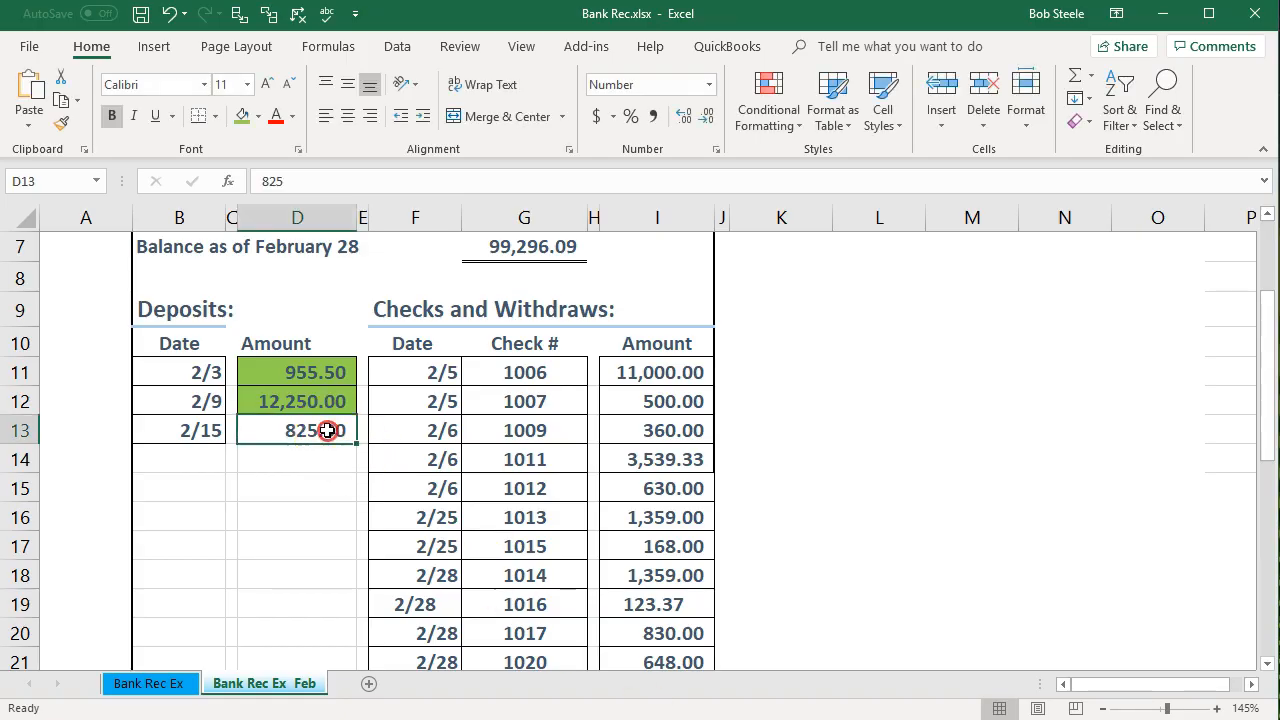
pyautogui.rightClick(328, 431)
pyautogui.click(409, 486)
pyautogui.click(450, 606)
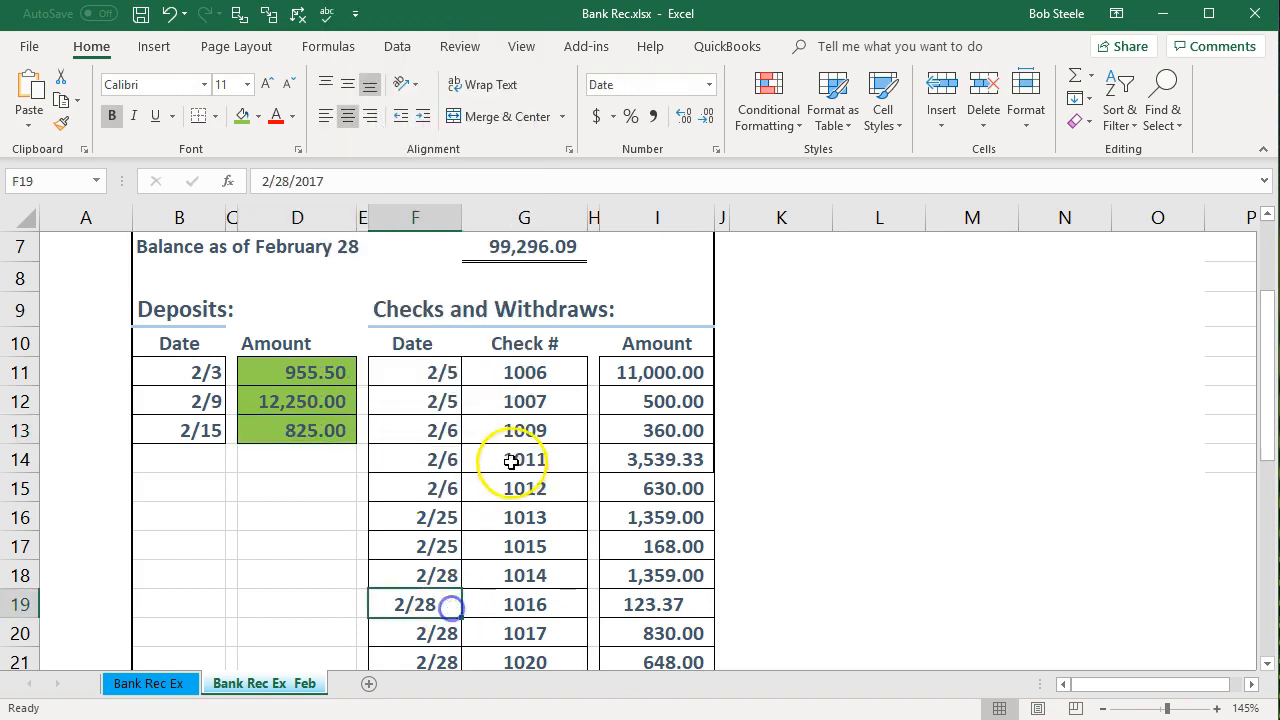
pyautogui.click(505, 372)
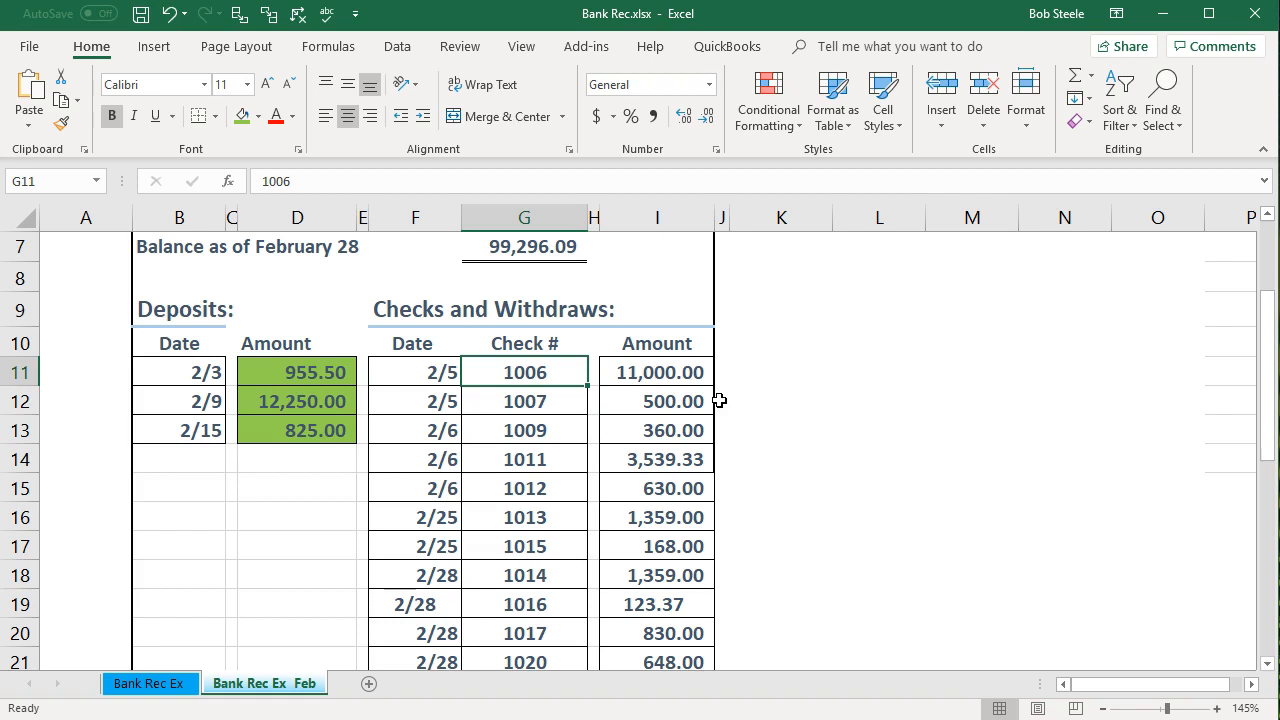
# Review check 1006 for 11,000.00 on the Excel bank statement and mark it as cleared among the QuickBooks payments.
pyautogui.click(680, 373)
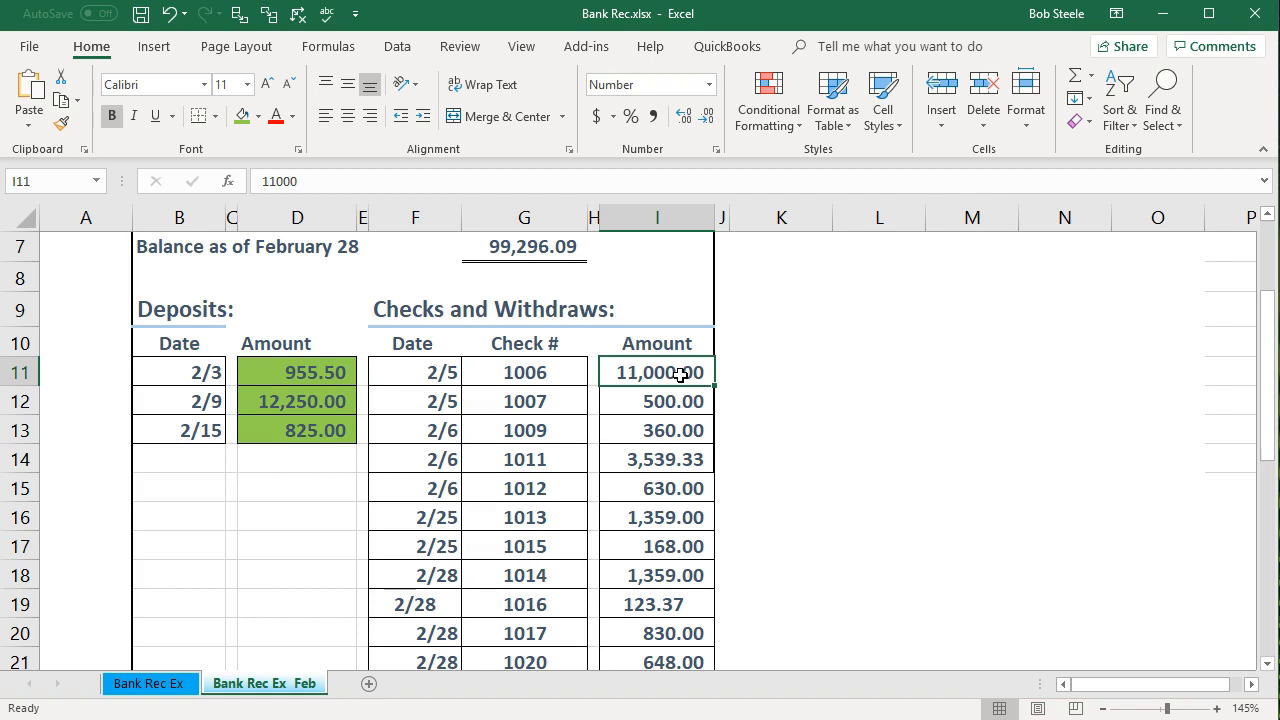
pyautogui.click(574, 373)
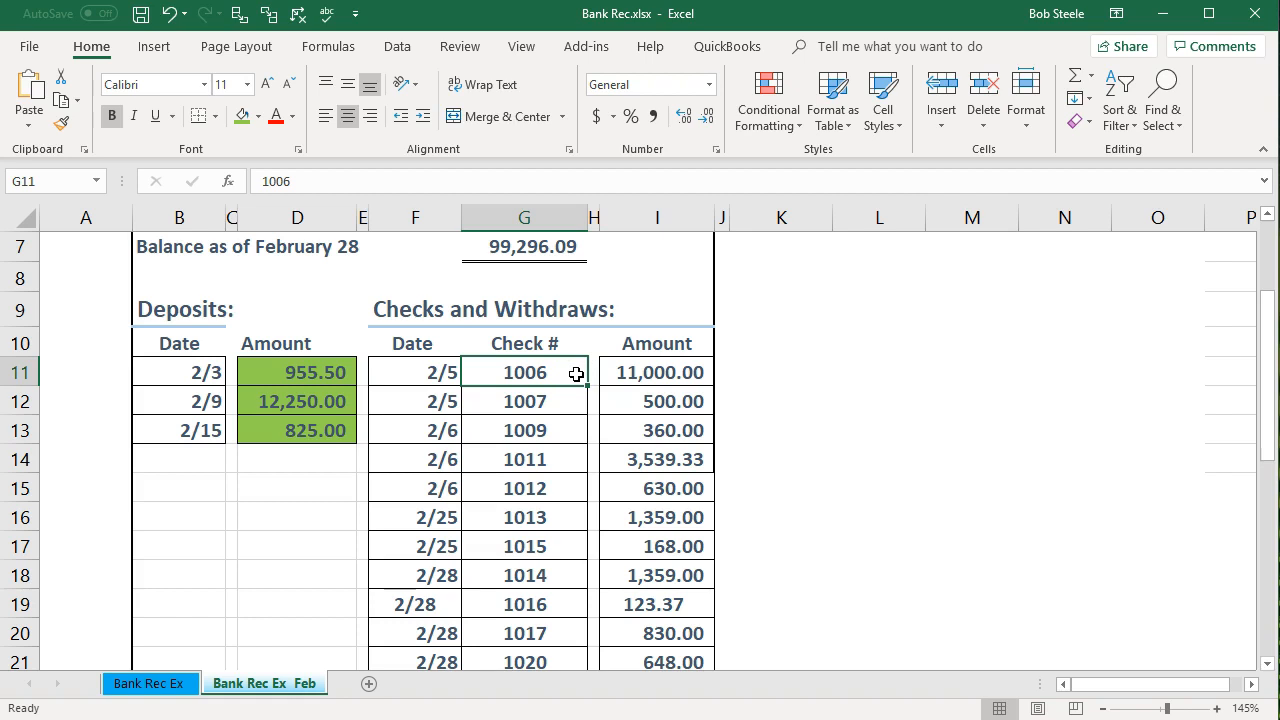
pyautogui.click(443, 372)
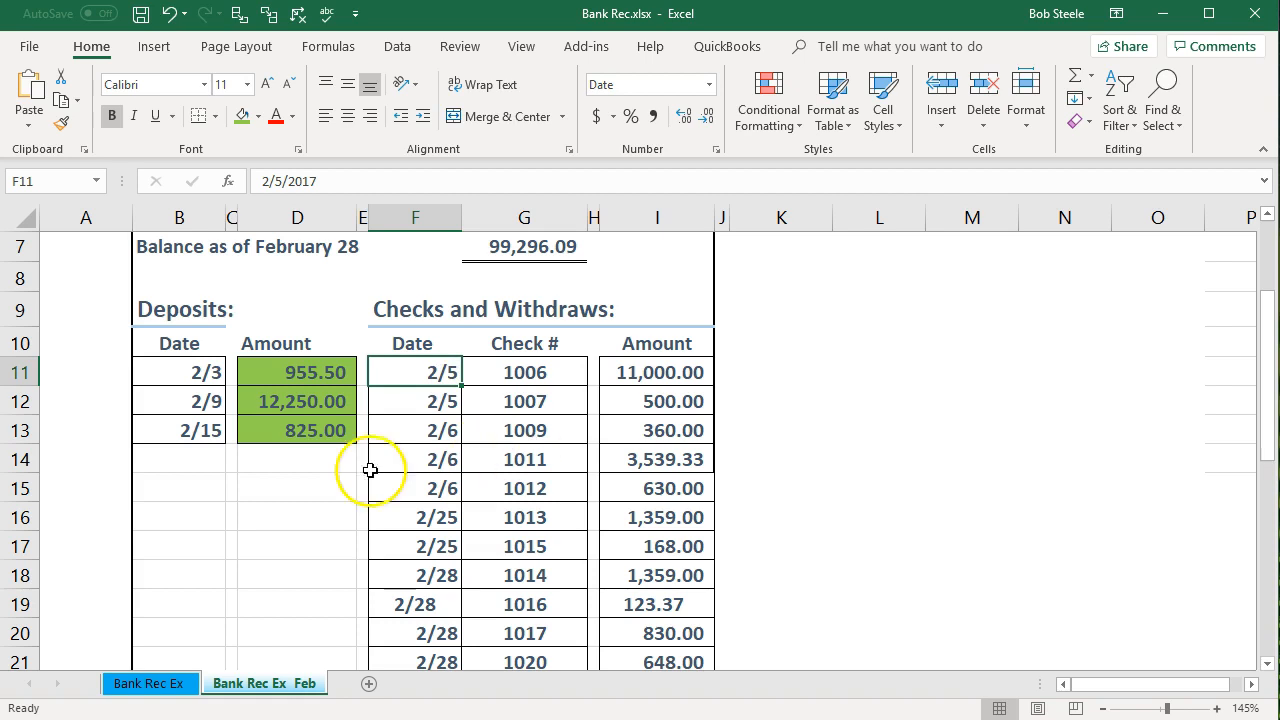
pyautogui.click(203, 373)
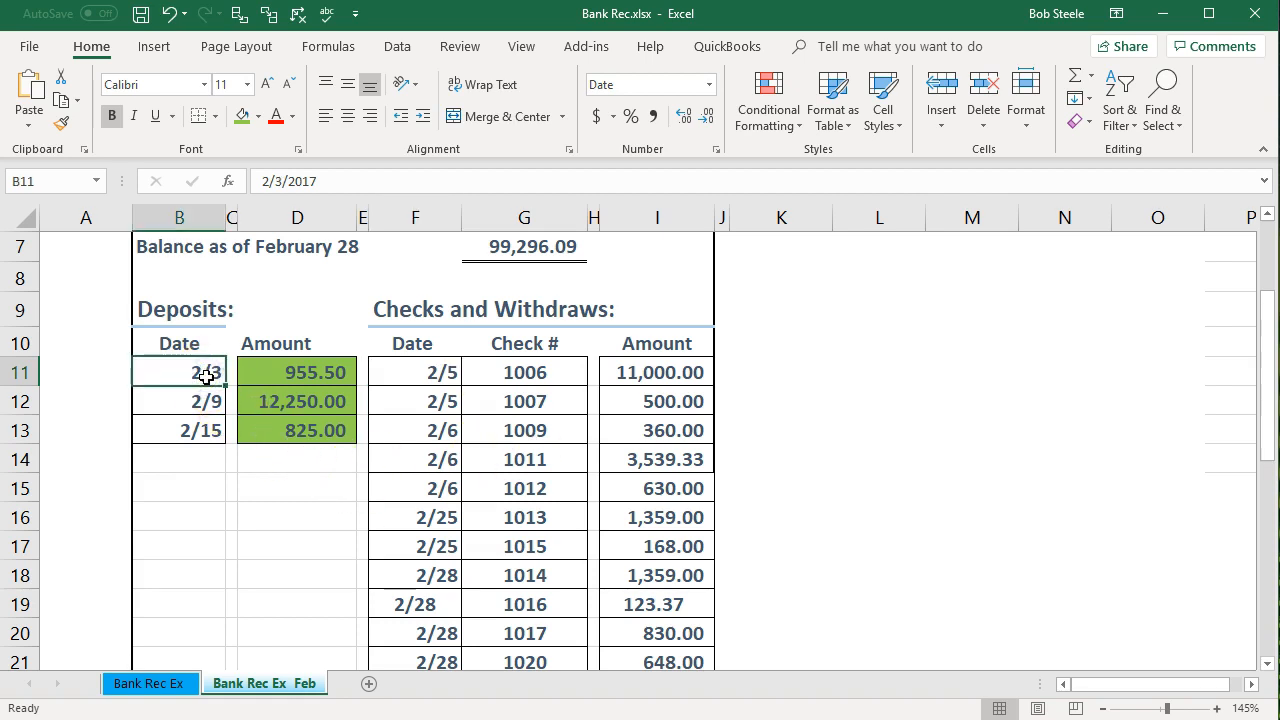
pyautogui.click(422, 366)
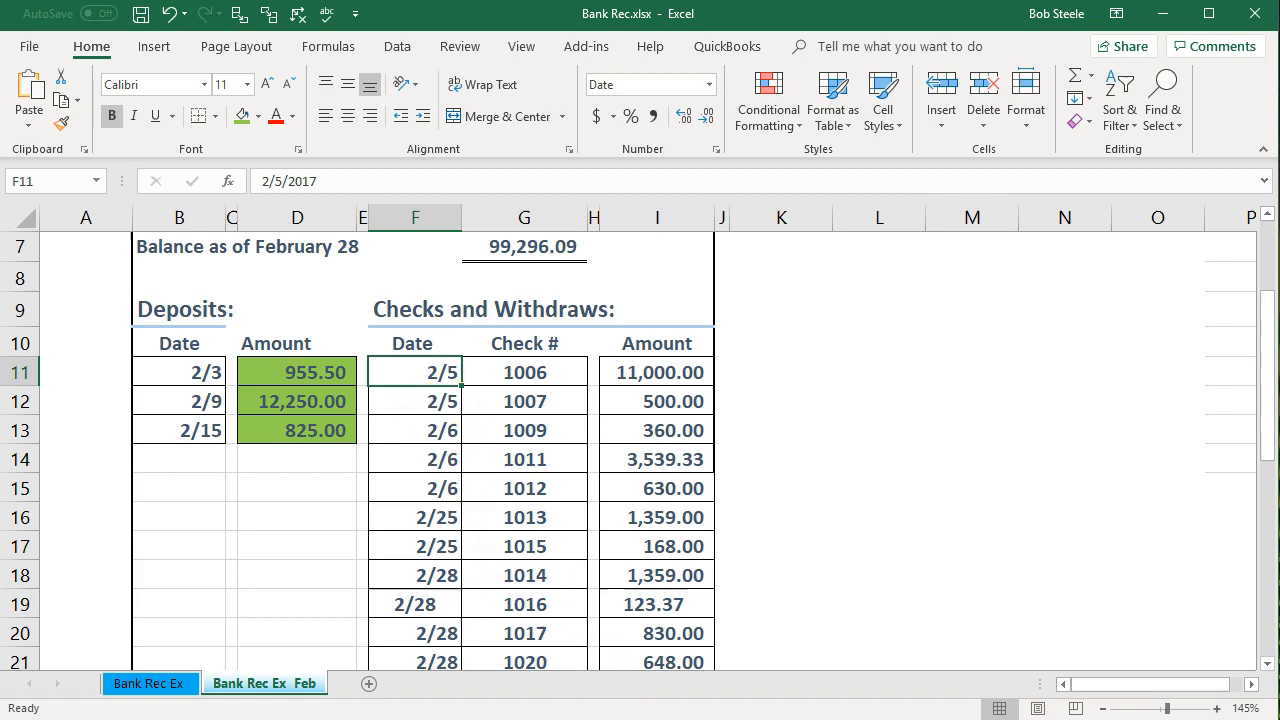
pyautogui.click(626, 372)
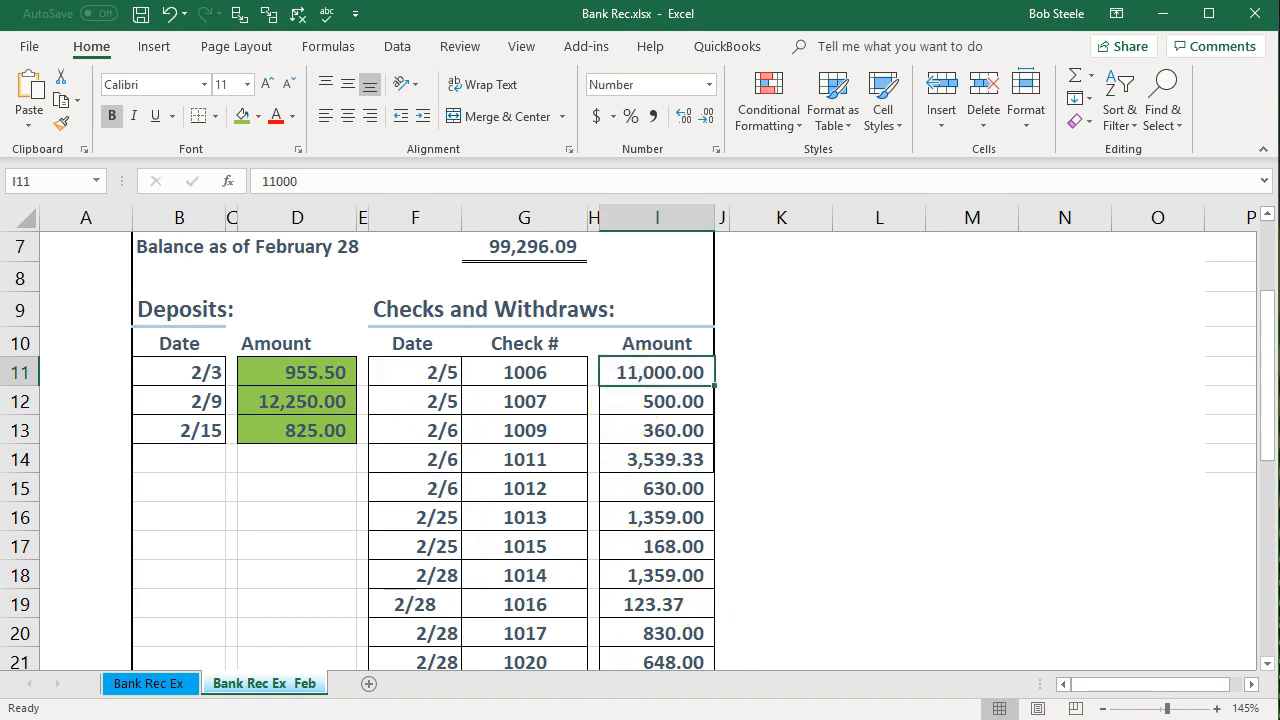
pyautogui.click(700, 717)
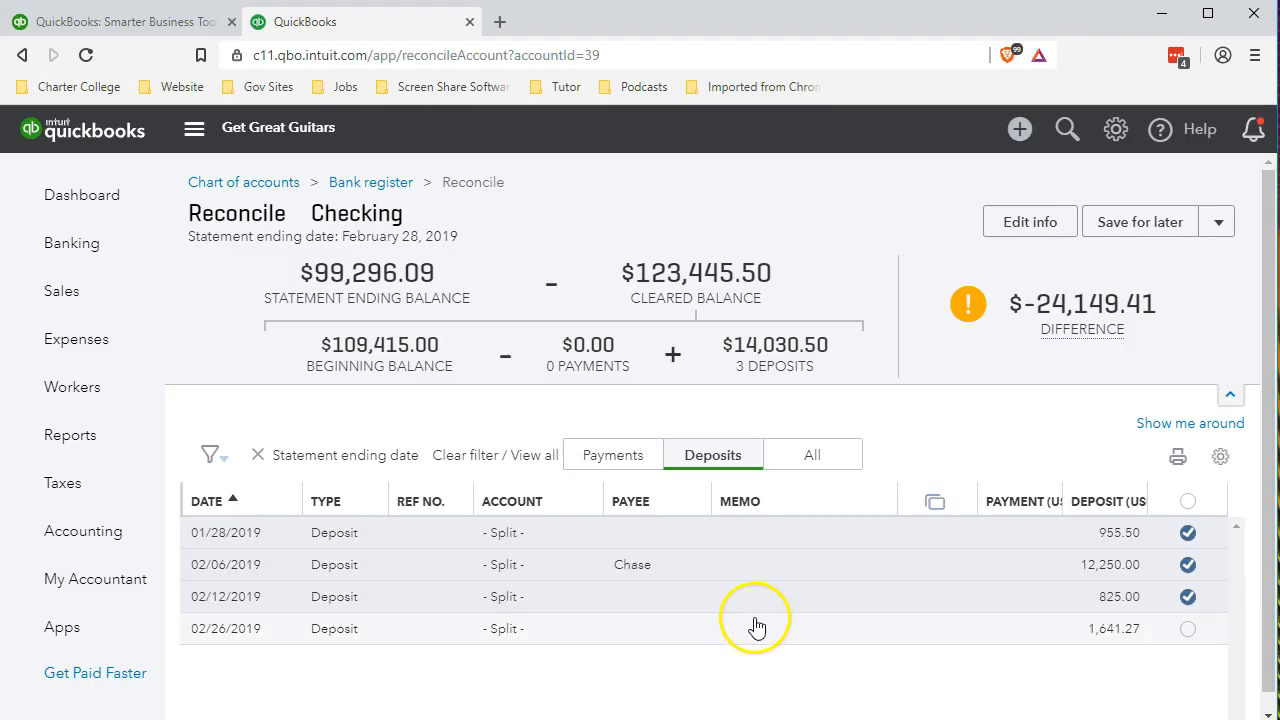
pyautogui.click(620, 465)
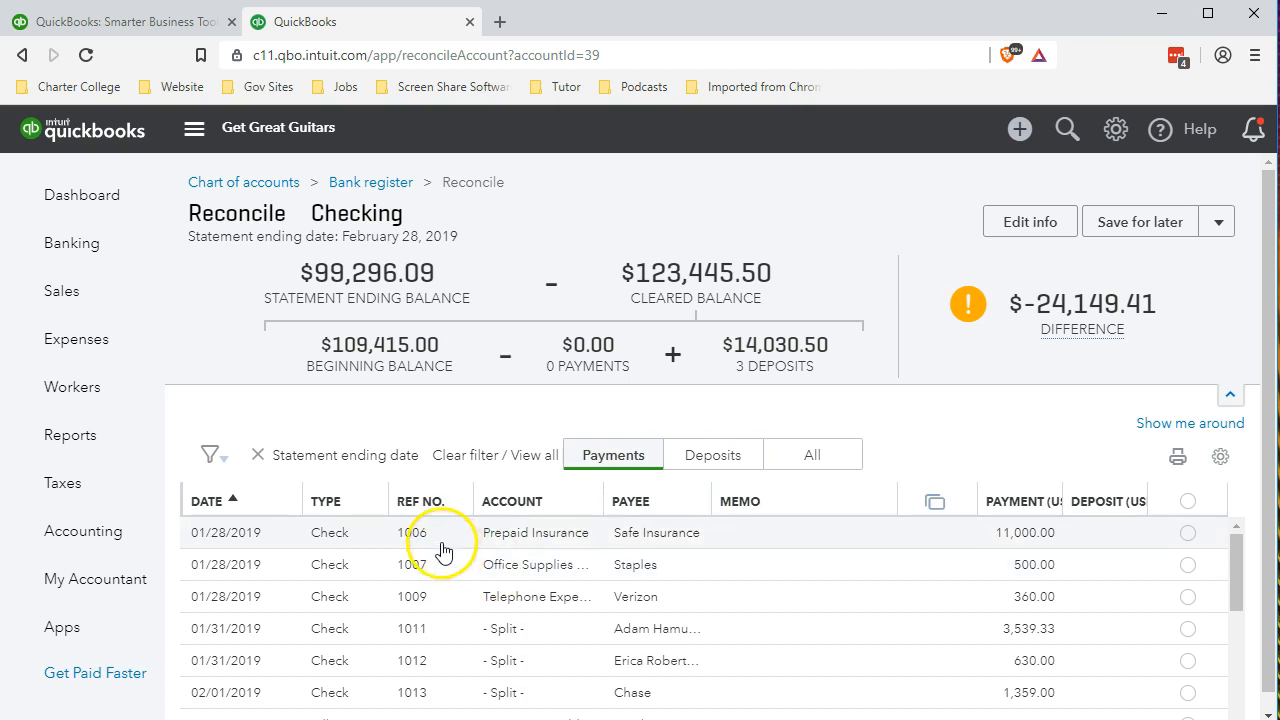
pyautogui.click(1188, 532)
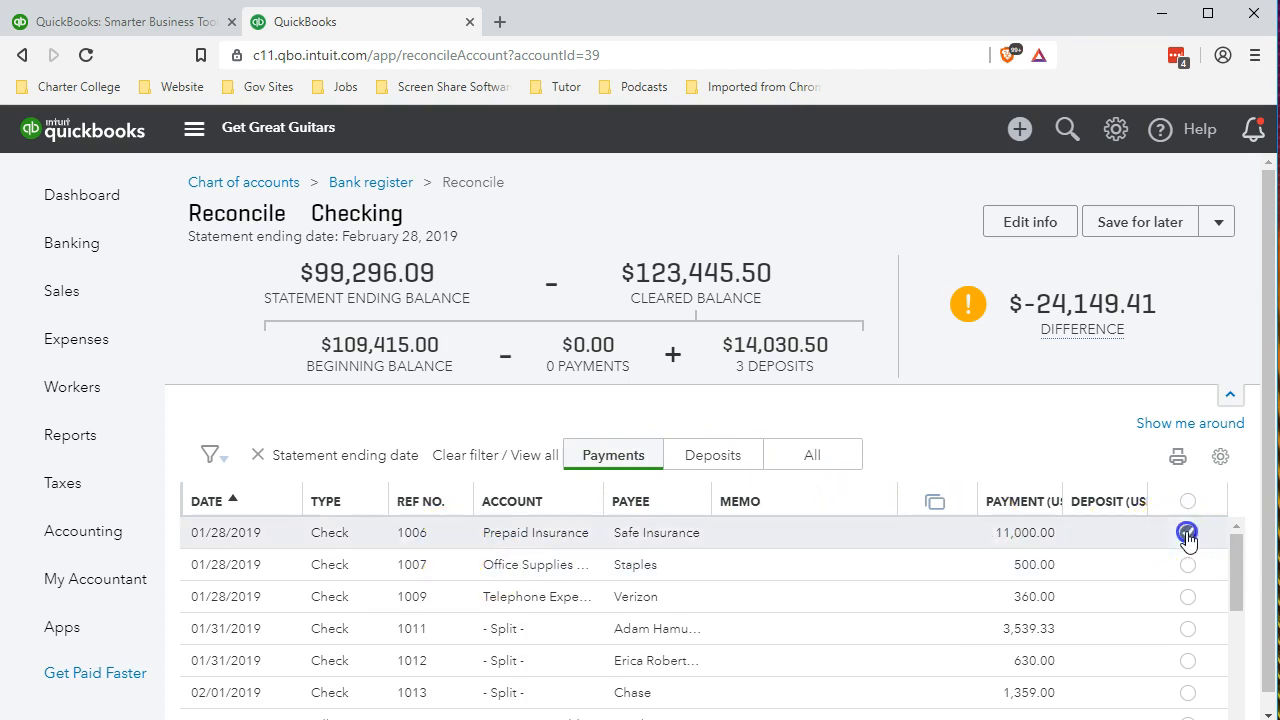
# Return to the Excel bank statement and fill the 11,000.00 amount of check 1006 with green.
pyautogui.hotkey('alt', 'Tab')
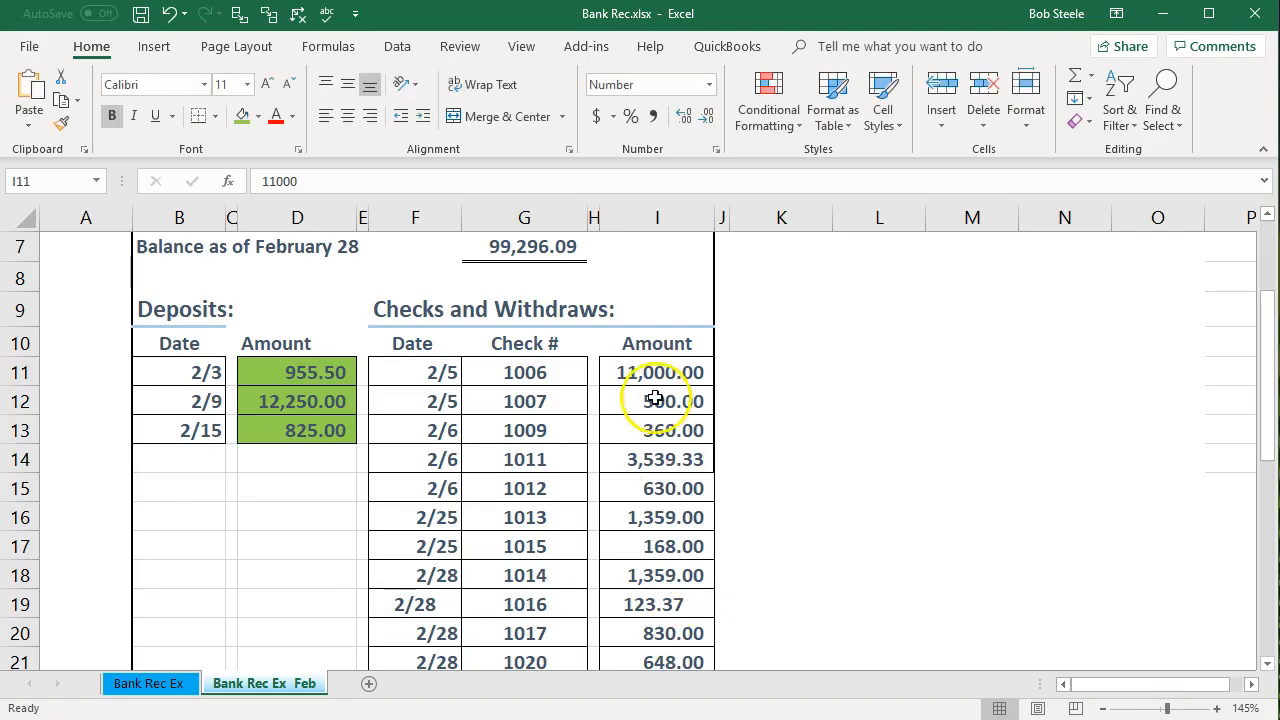
pyautogui.rightClick(655, 368)
pyautogui.click(736, 334)
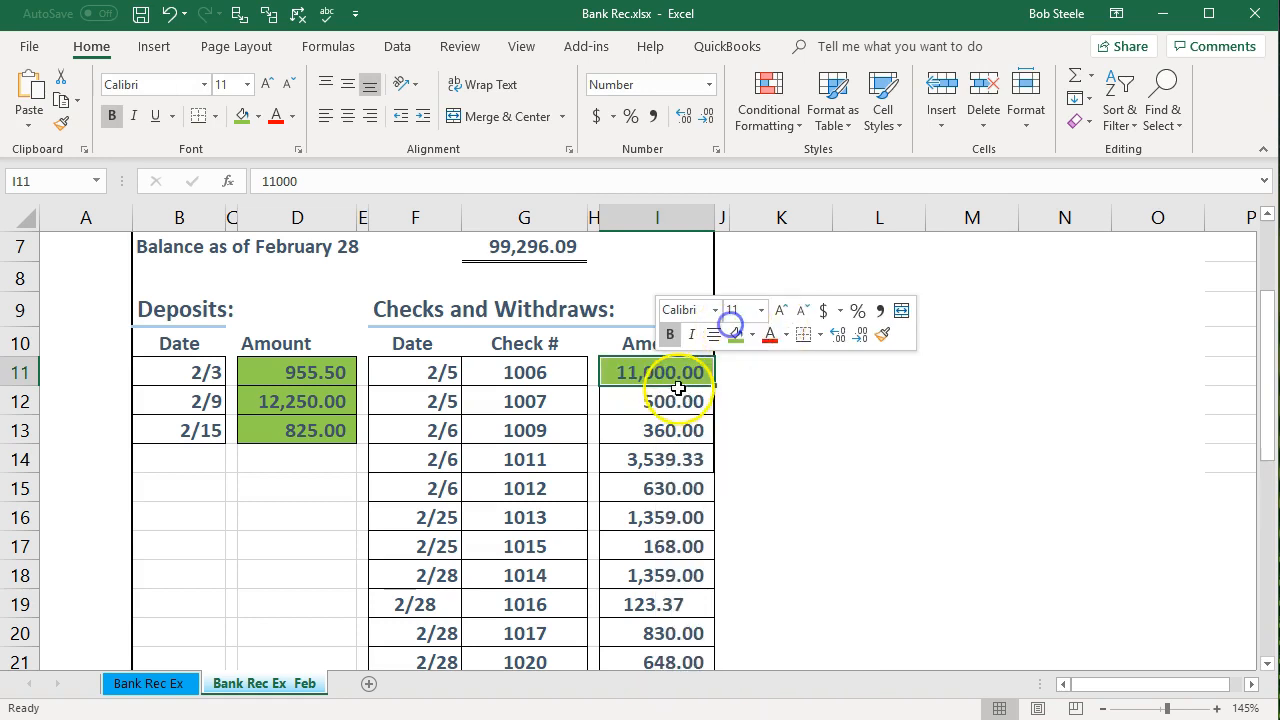
pyautogui.click(674, 398)
# Mark check 1007 for 500.00 as cleared in QuickBooks and fill its amount with green in the Excel bank statement.
pyautogui.hotkey('alt', 'Tab')
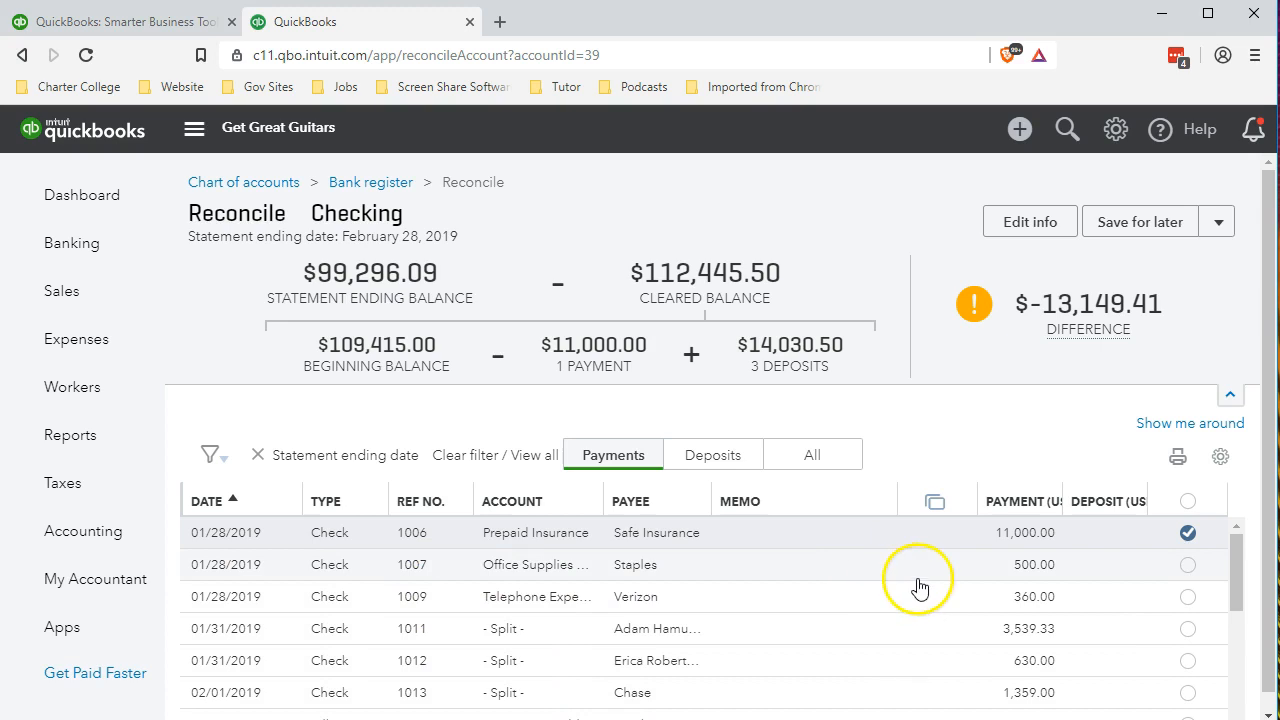
pyautogui.click(1187, 564)
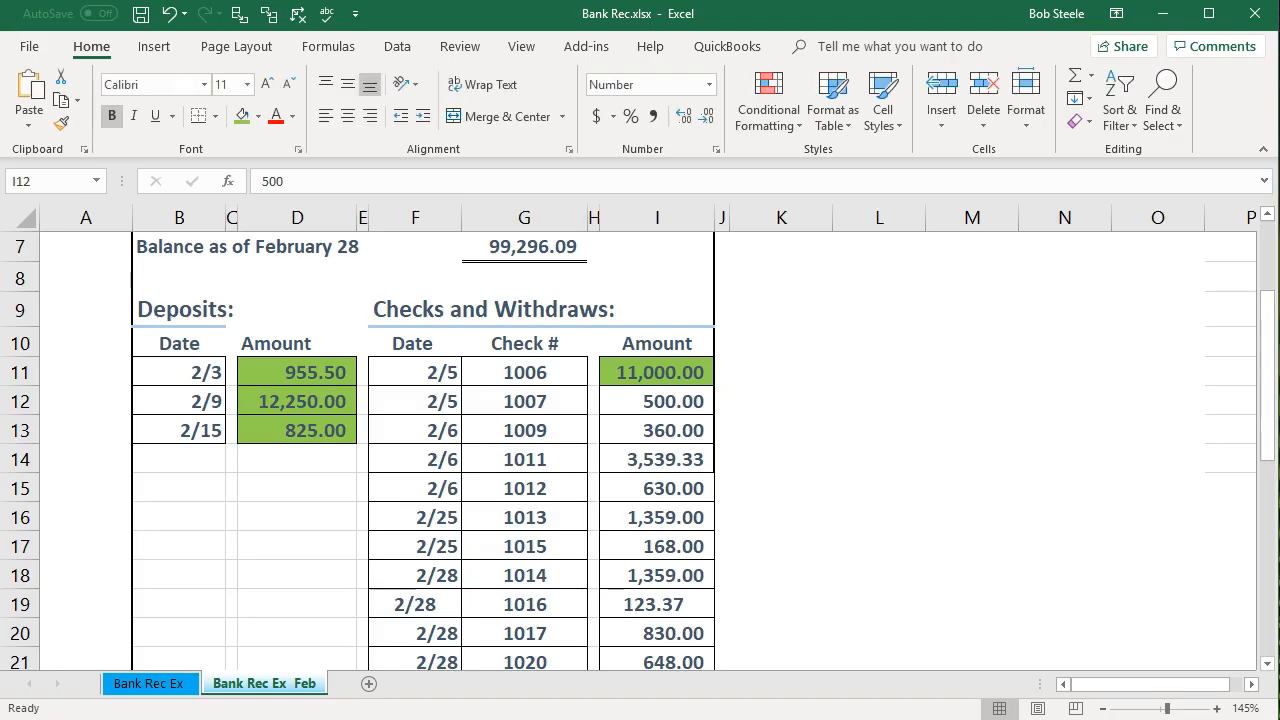
pyautogui.hotkey('alt', 'Tab')
pyautogui.click(654, 402)
pyautogui.rightClick(654, 402)
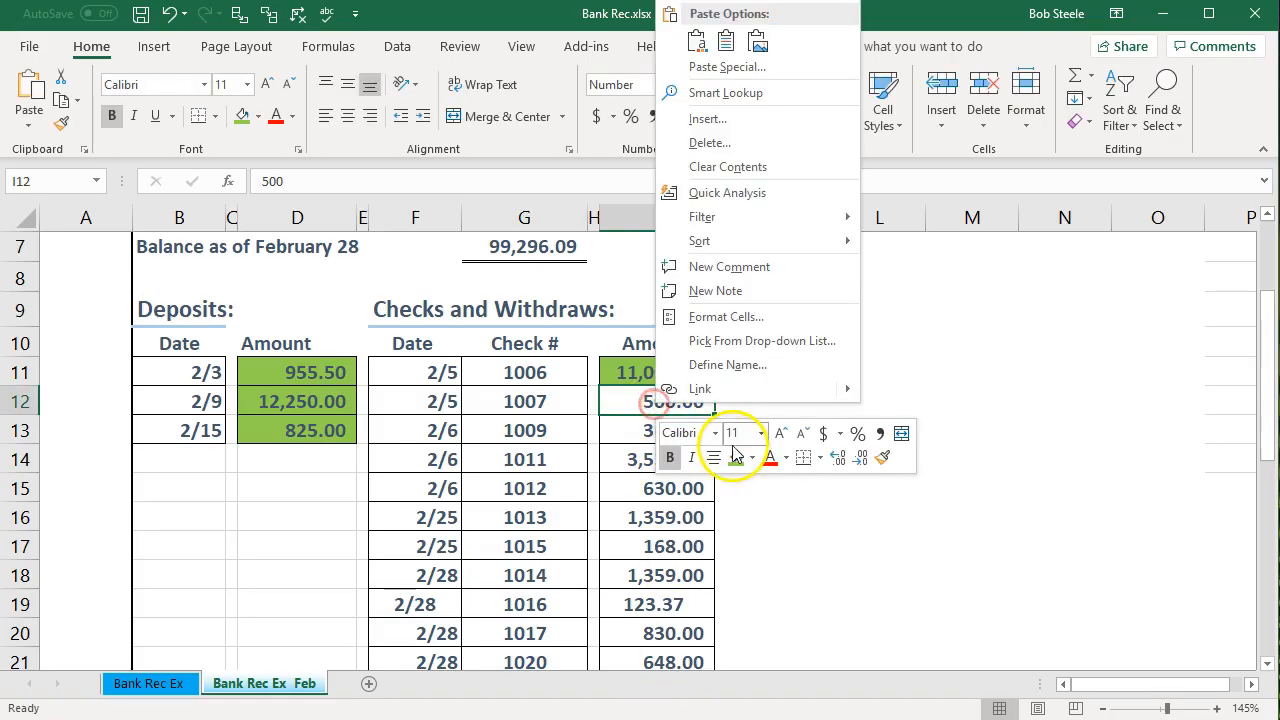
pyautogui.click(731, 457)
pyautogui.click(616, 431)
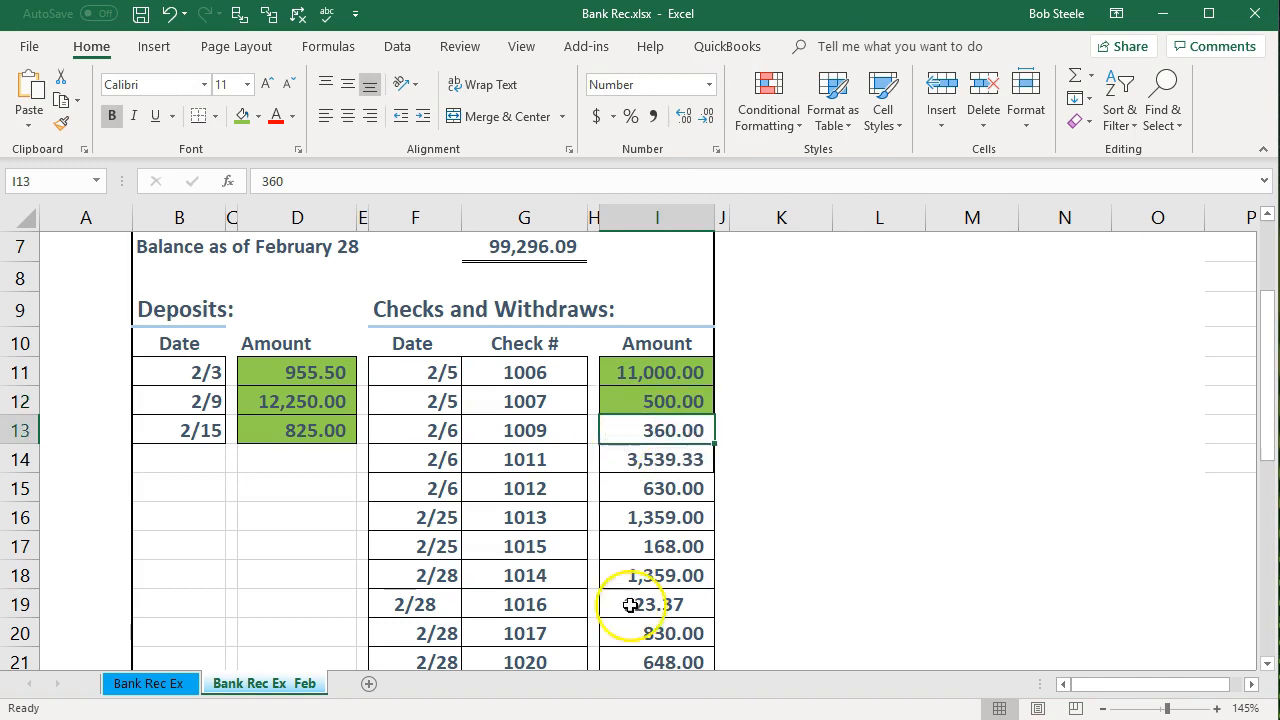
# Mark check 1009 for 360.00 as cleared in QuickBooks and fill its amount with green in the Excel bank statement.
pyautogui.hotkey('alt', 'Tab')
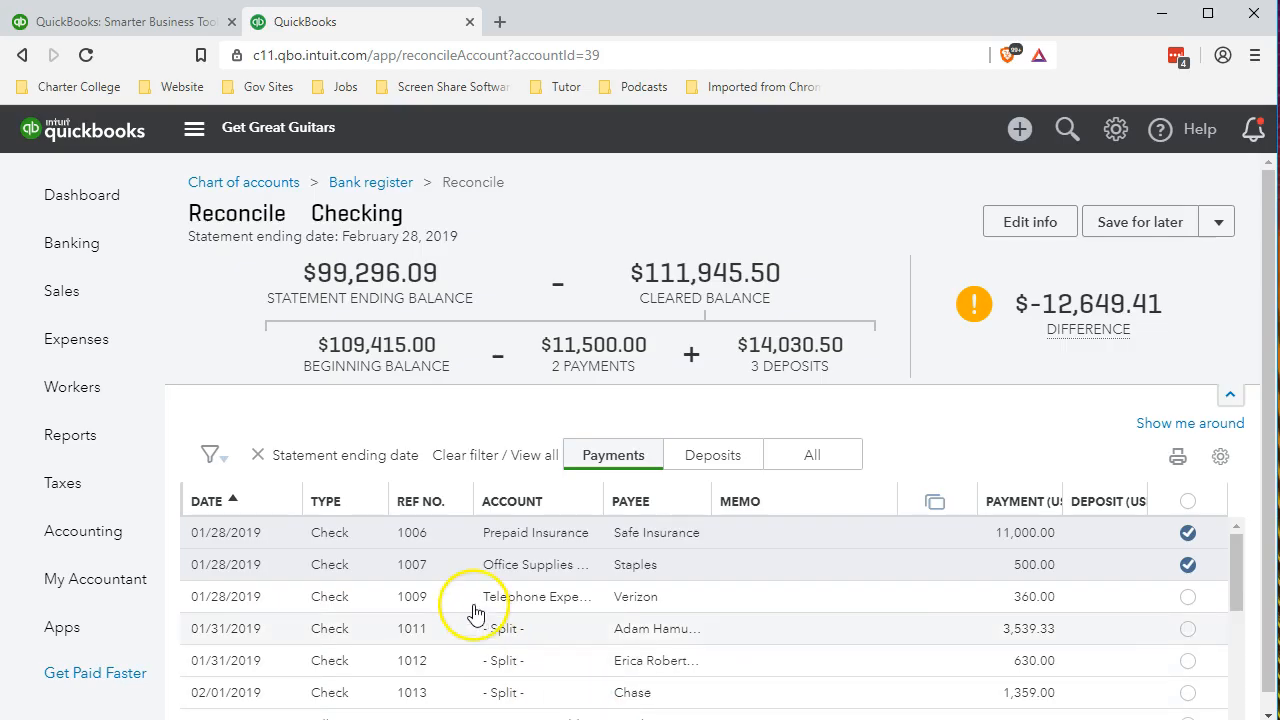
pyautogui.click(1188, 598)
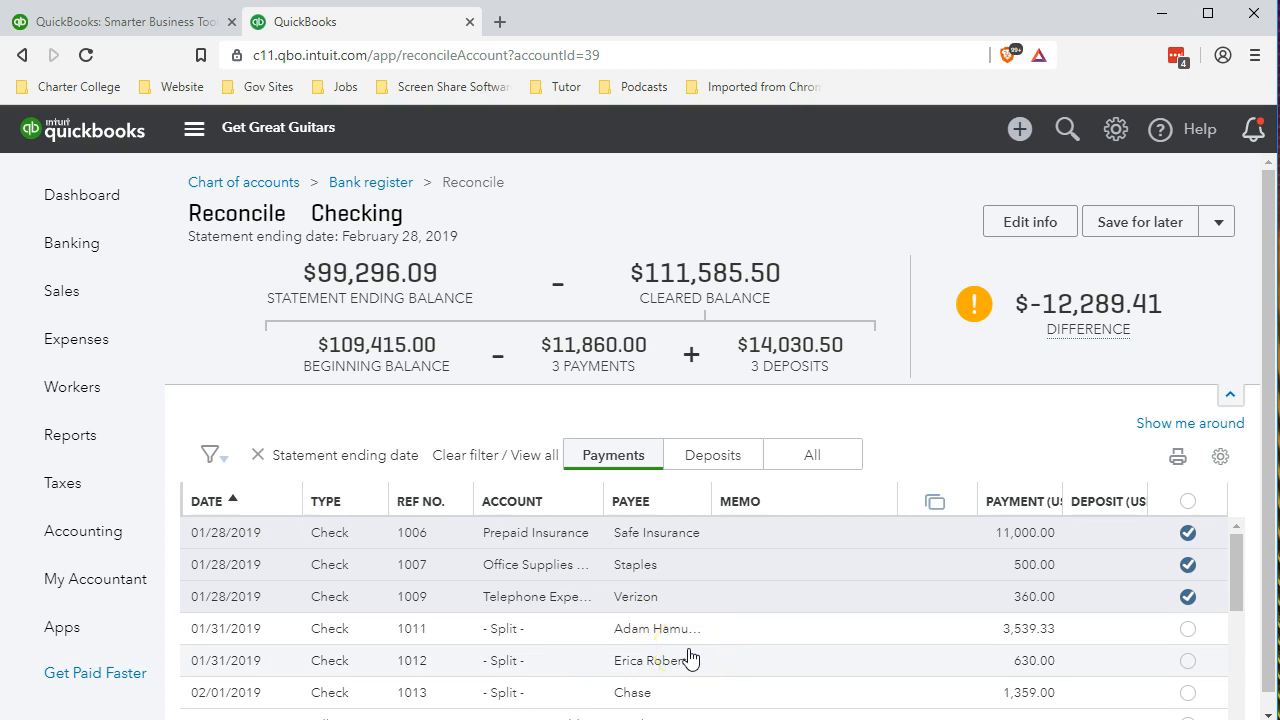
pyautogui.click(652, 718)
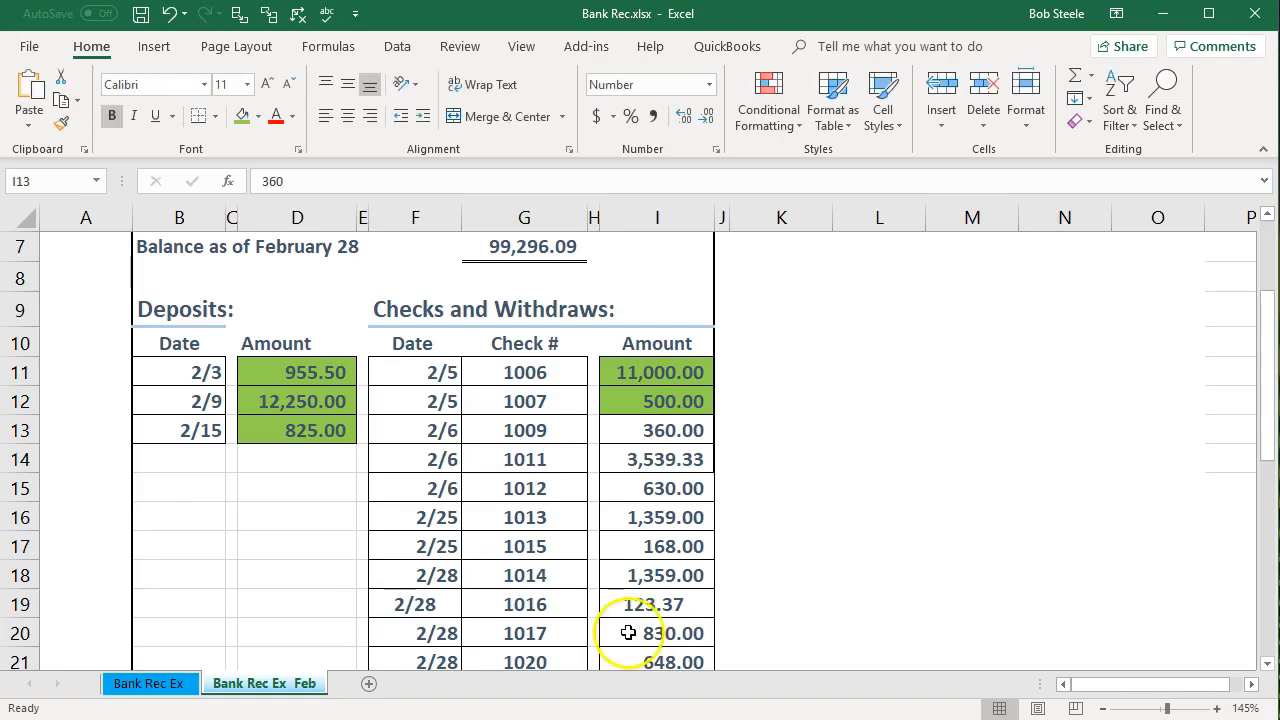
pyautogui.click(651, 436)
pyautogui.click(680, 718)
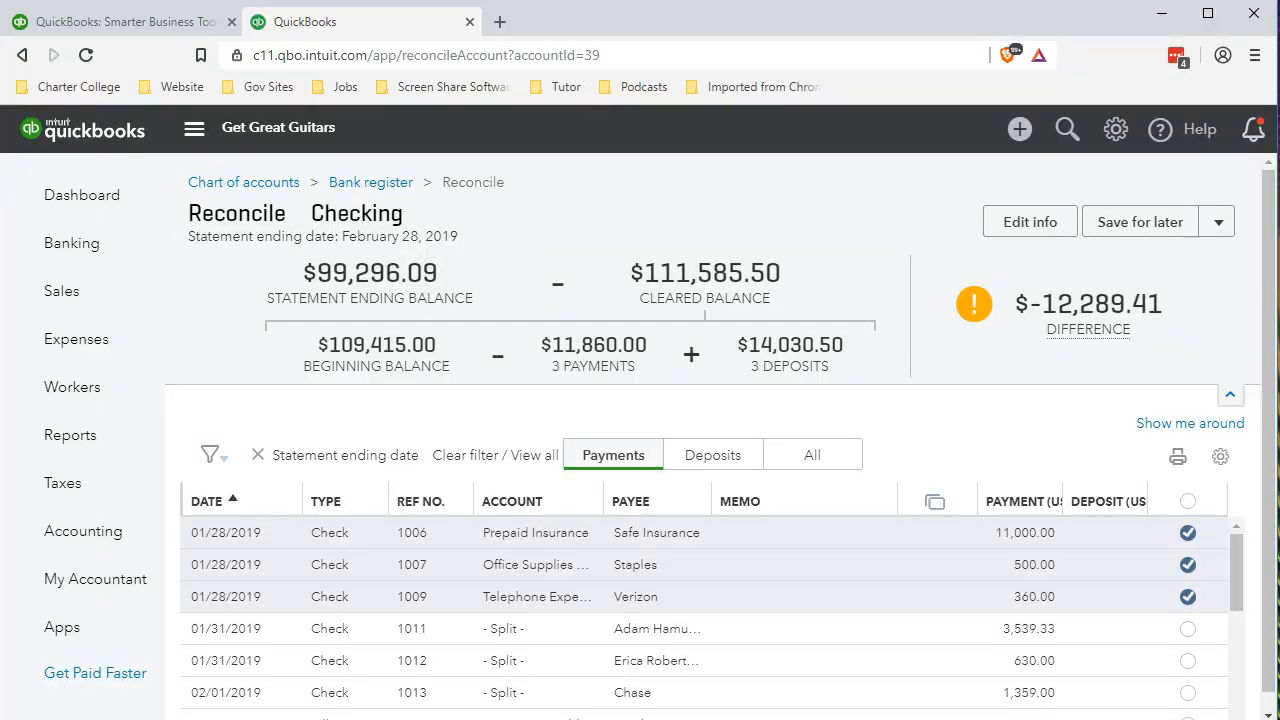
pyautogui.click(660, 718)
pyautogui.rightClick(660, 436)
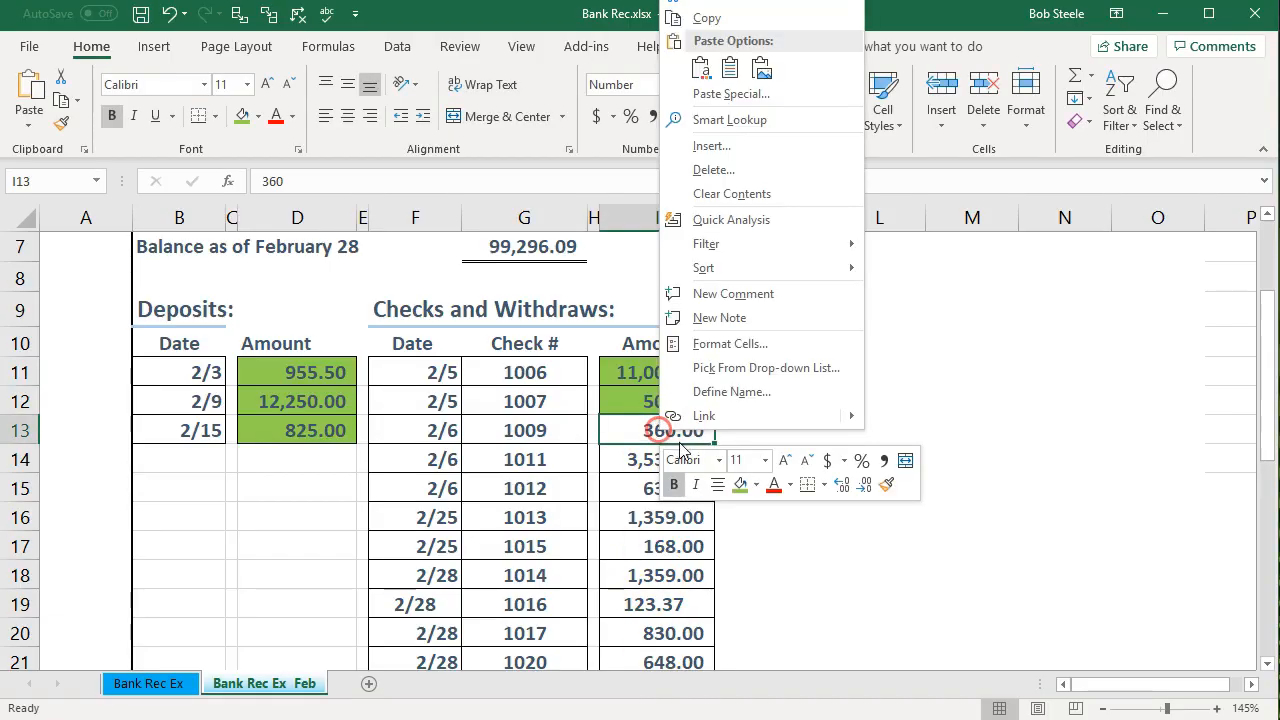
pyautogui.click(737, 482)
pyautogui.click(615, 457)
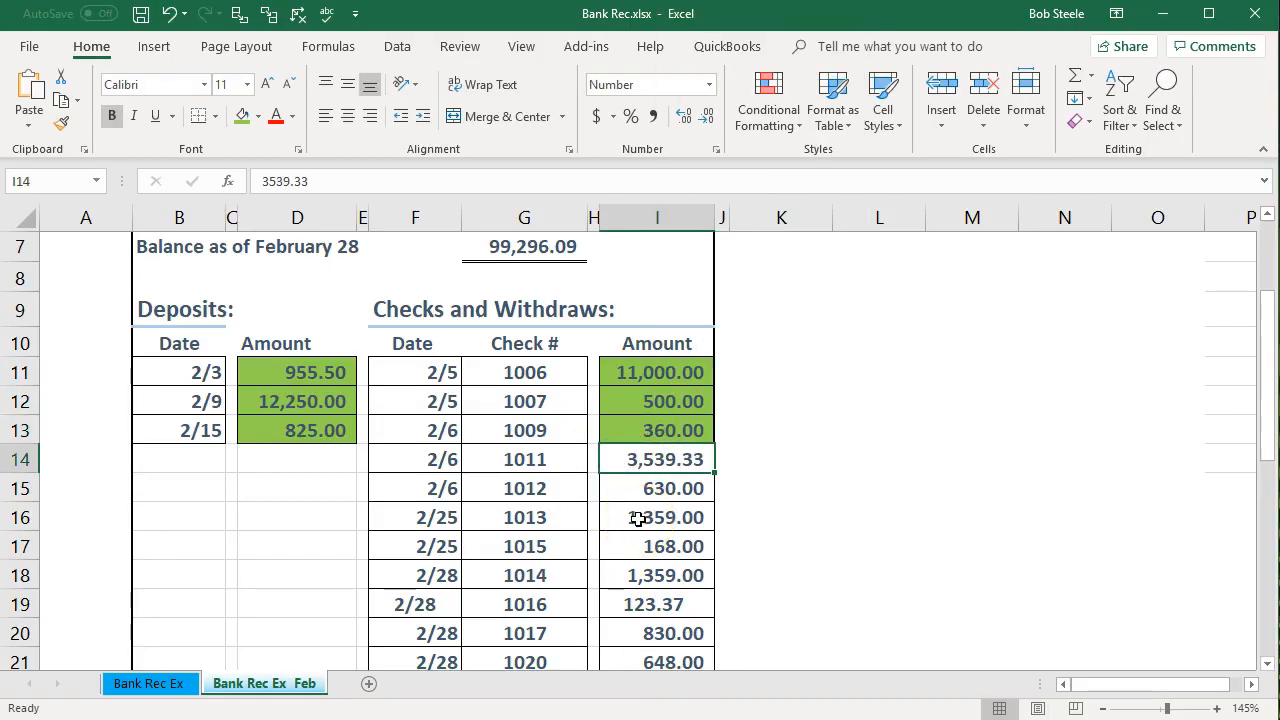
# Mark check 1011 for 3,539.33 as cleared in QuickBooks and fill its amount with green in the Excel bank statement.
pyautogui.click(680, 718)
pyautogui.click(979, 647)
pyautogui.click(1187, 628)
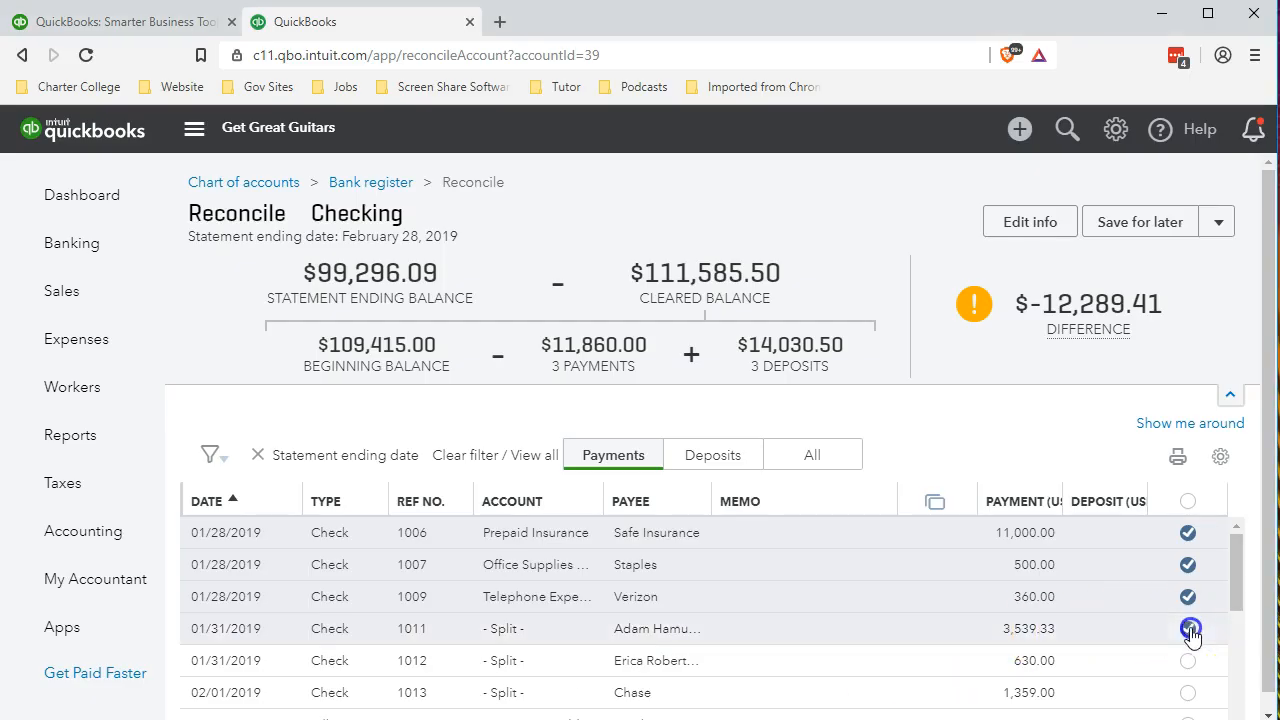
pyautogui.click(765, 718)
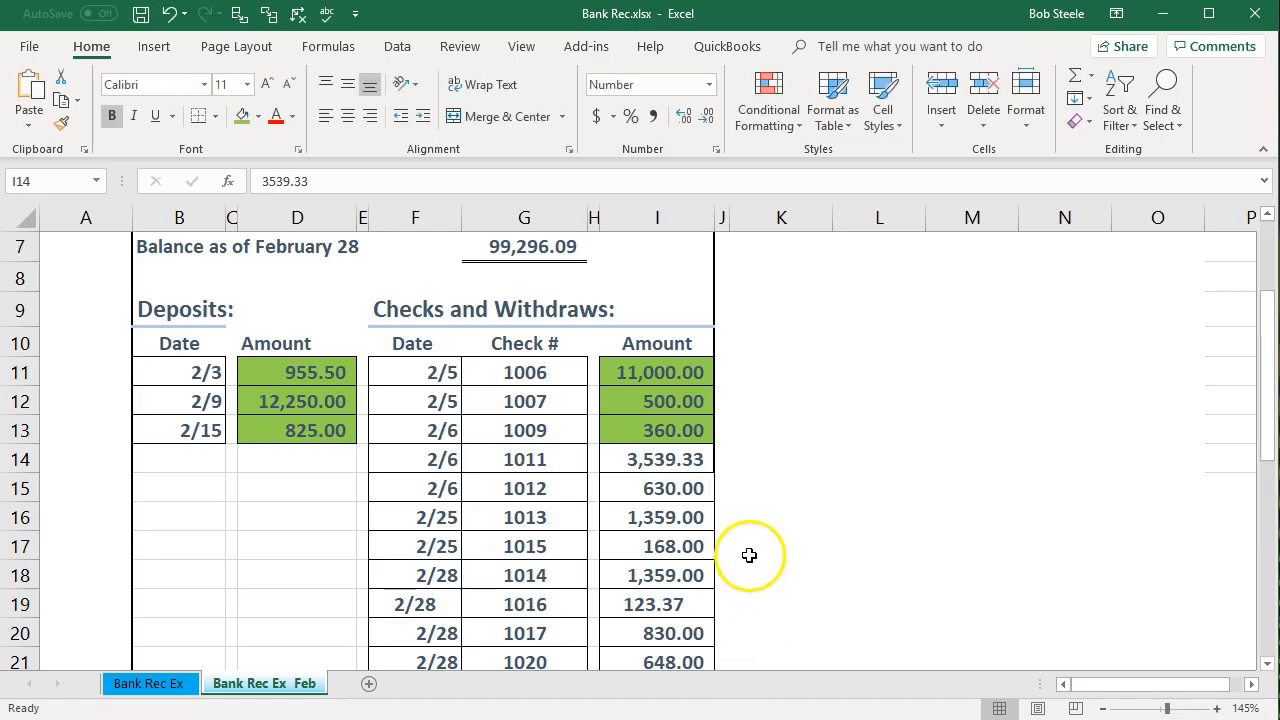
pyautogui.rightClick(666, 460)
pyautogui.click(740, 513)
pyautogui.click(640, 487)
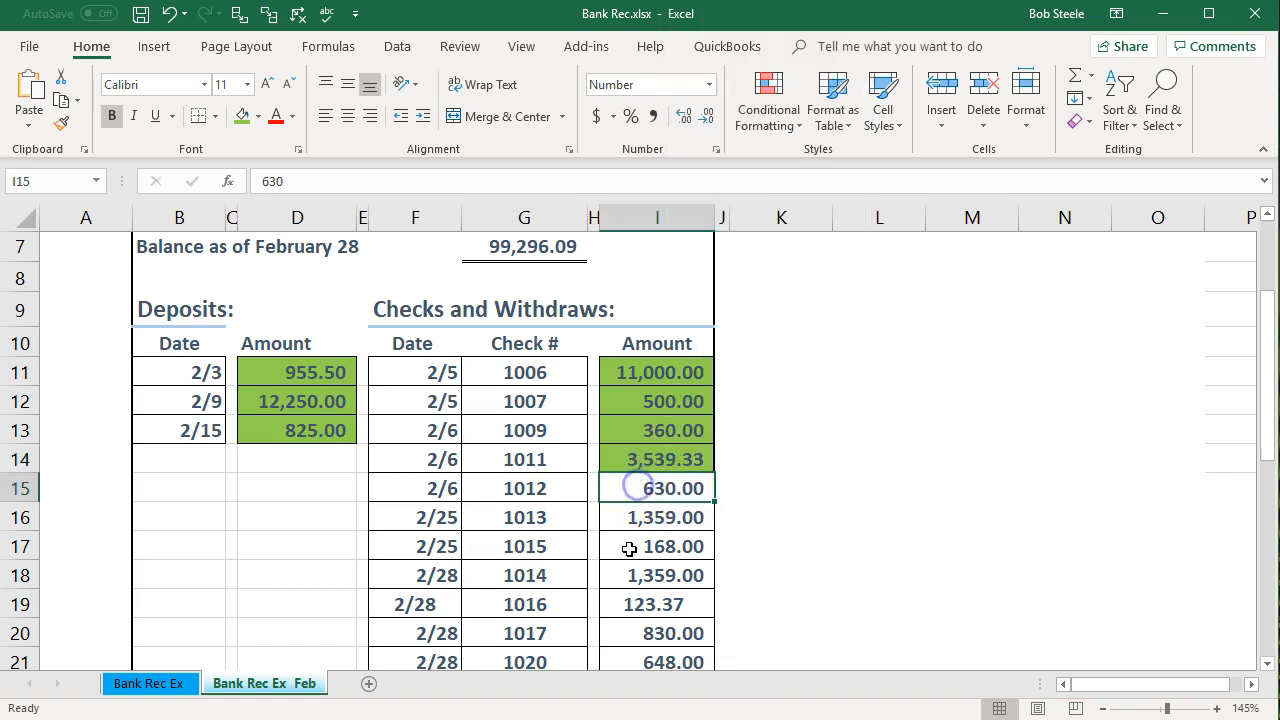
# Mark check 1012 for 630.00 as cleared in QuickBooks and fill its amount with green in the Excel bank statement.
pyautogui.click(706, 718)
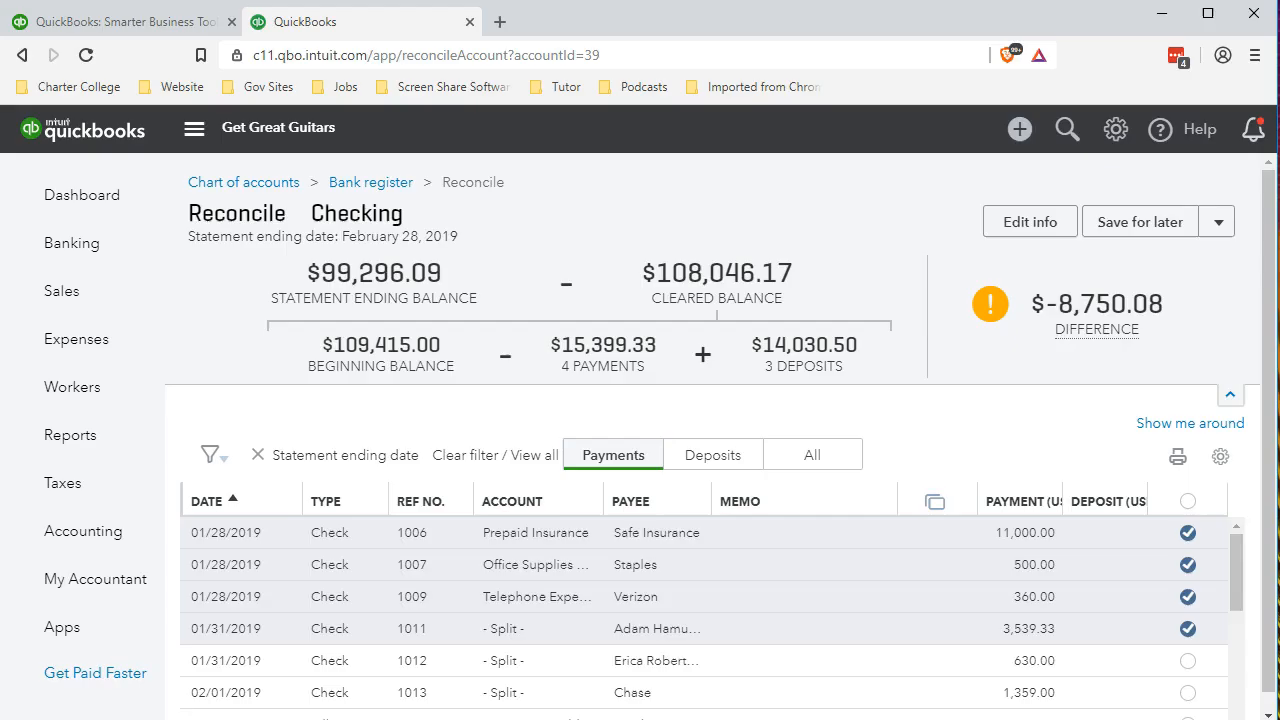
pyautogui.click(1188, 662)
pyautogui.moveTo(1237, 560); pyautogui.dragTo(1241, 603)
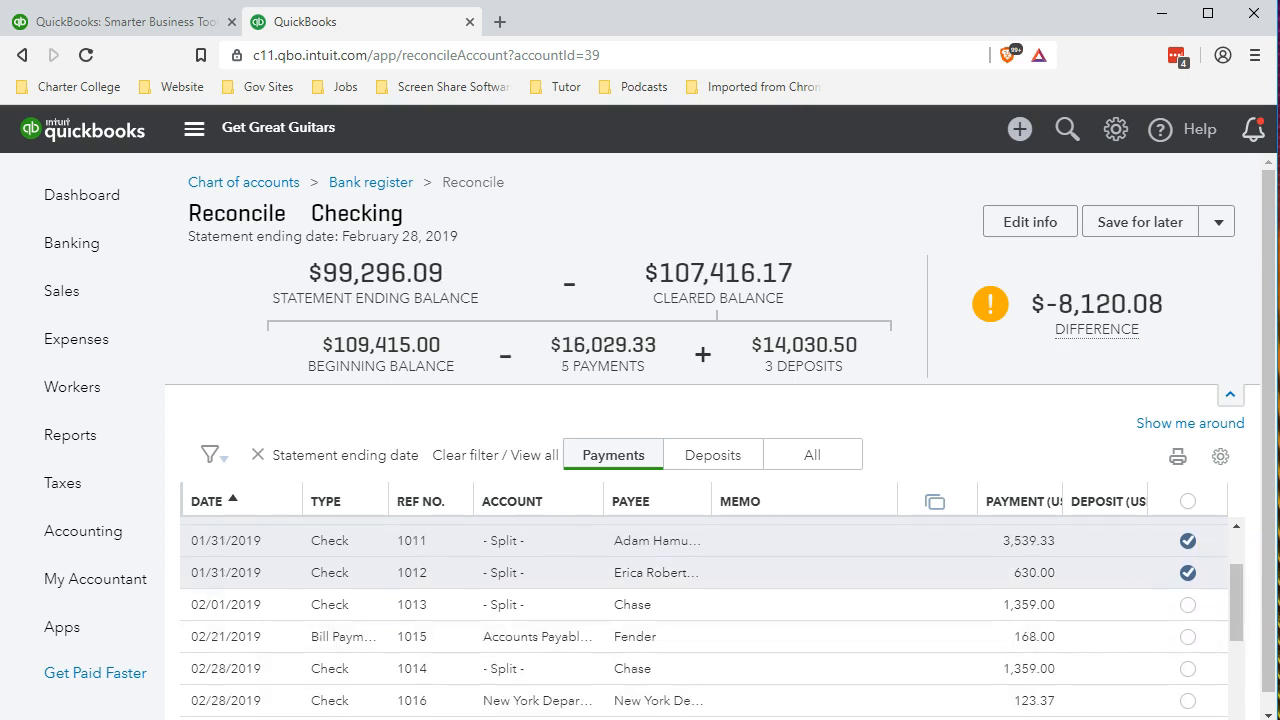
pyautogui.hotkey('alt', 'Tab')
pyautogui.rightClick(655, 488)
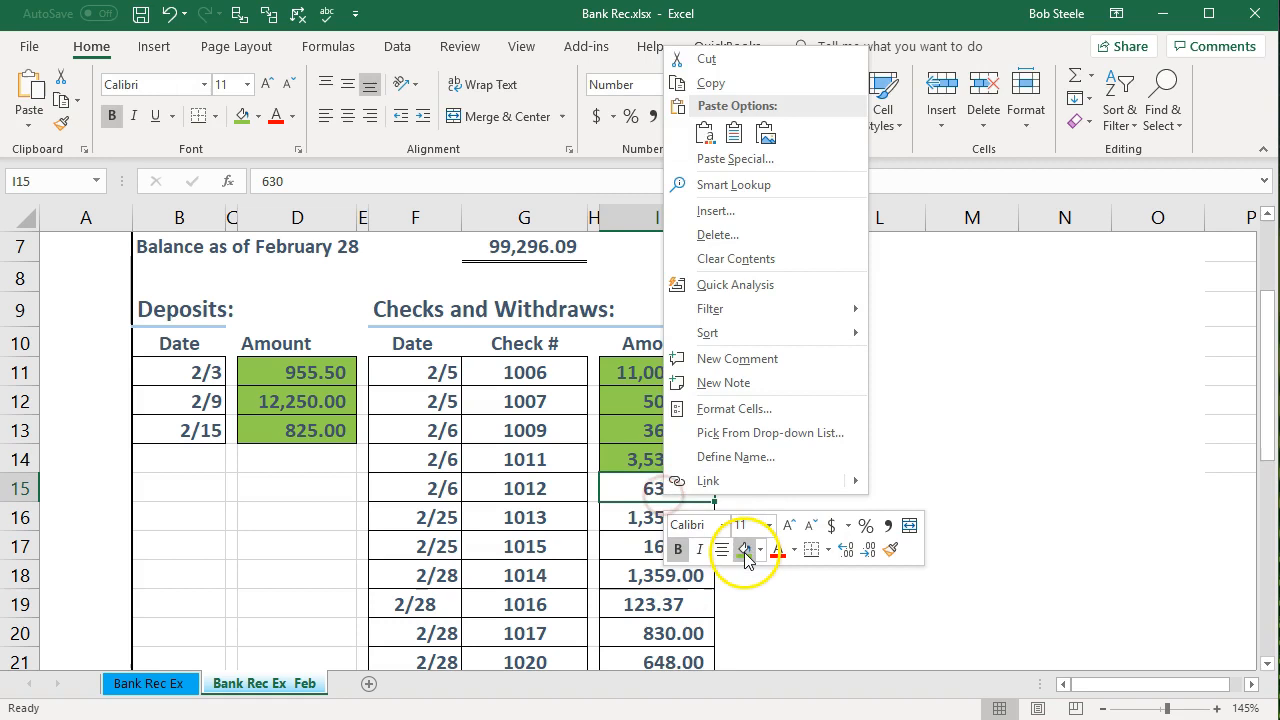
pyautogui.click(745, 550)
pyautogui.click(638, 520)
# Mark check 1013 for 1,359.00 as cleared in QuickBooks and fill its amount with green in the Excel bank statement.
pyautogui.scroll(-1, 645, 555)
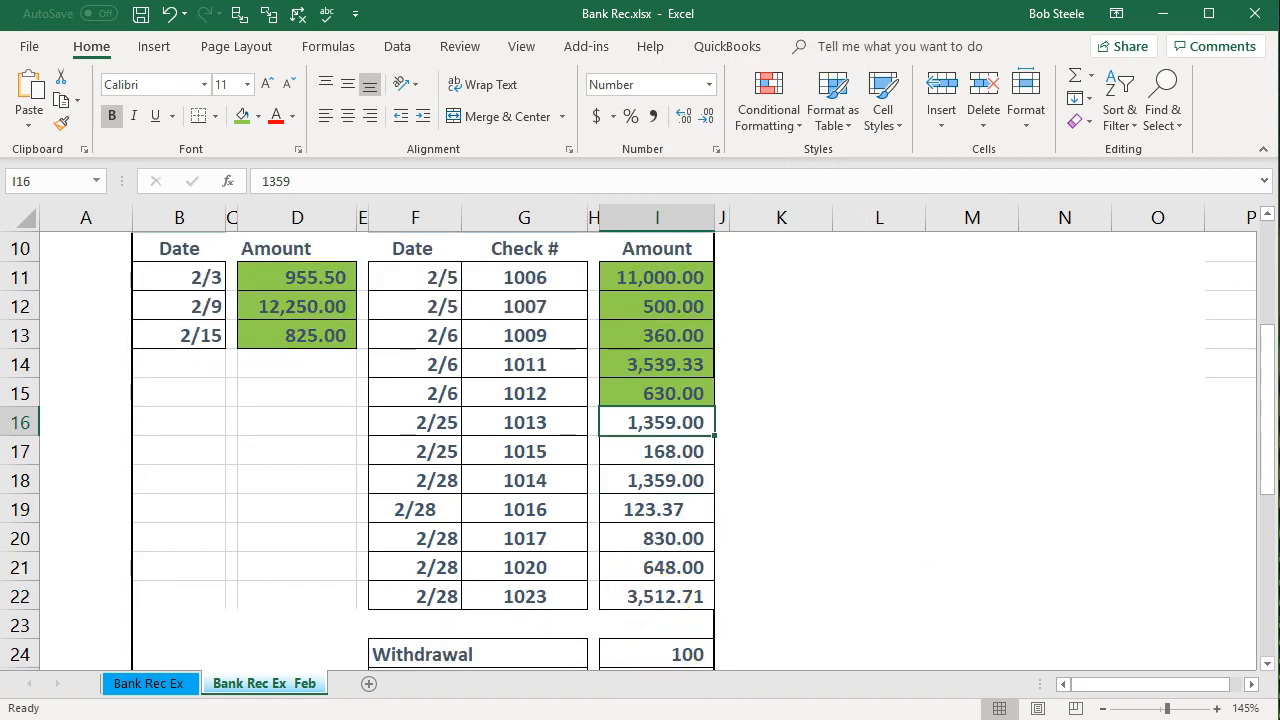
pyautogui.hotkey('alt', 'Tab')
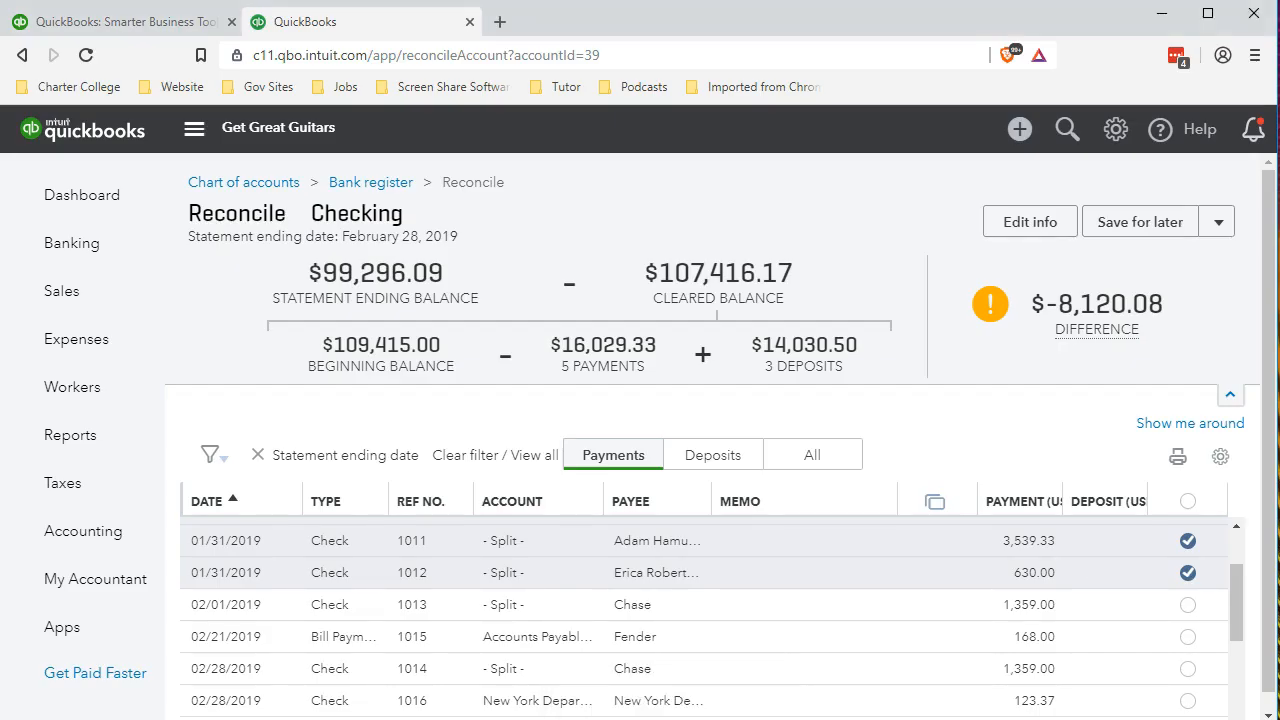
pyautogui.click(1188, 608)
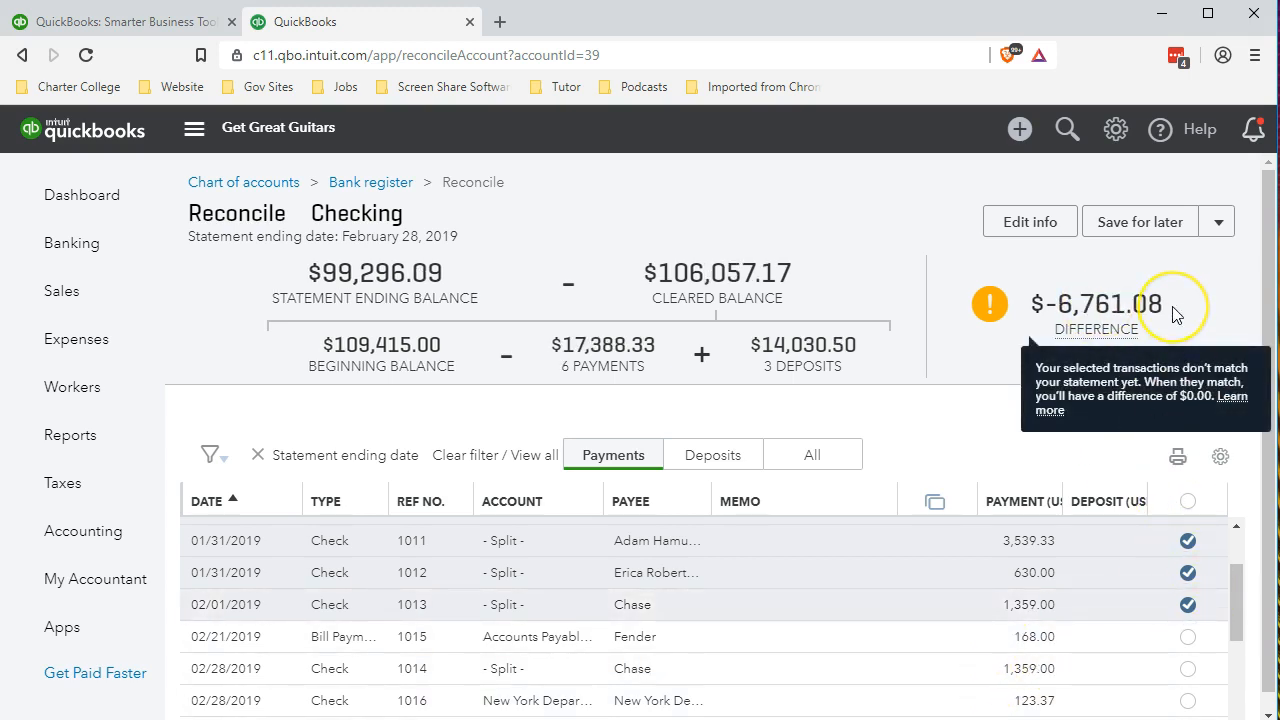
pyautogui.moveTo(1234, 587); pyautogui.dragTo(1245, 600)
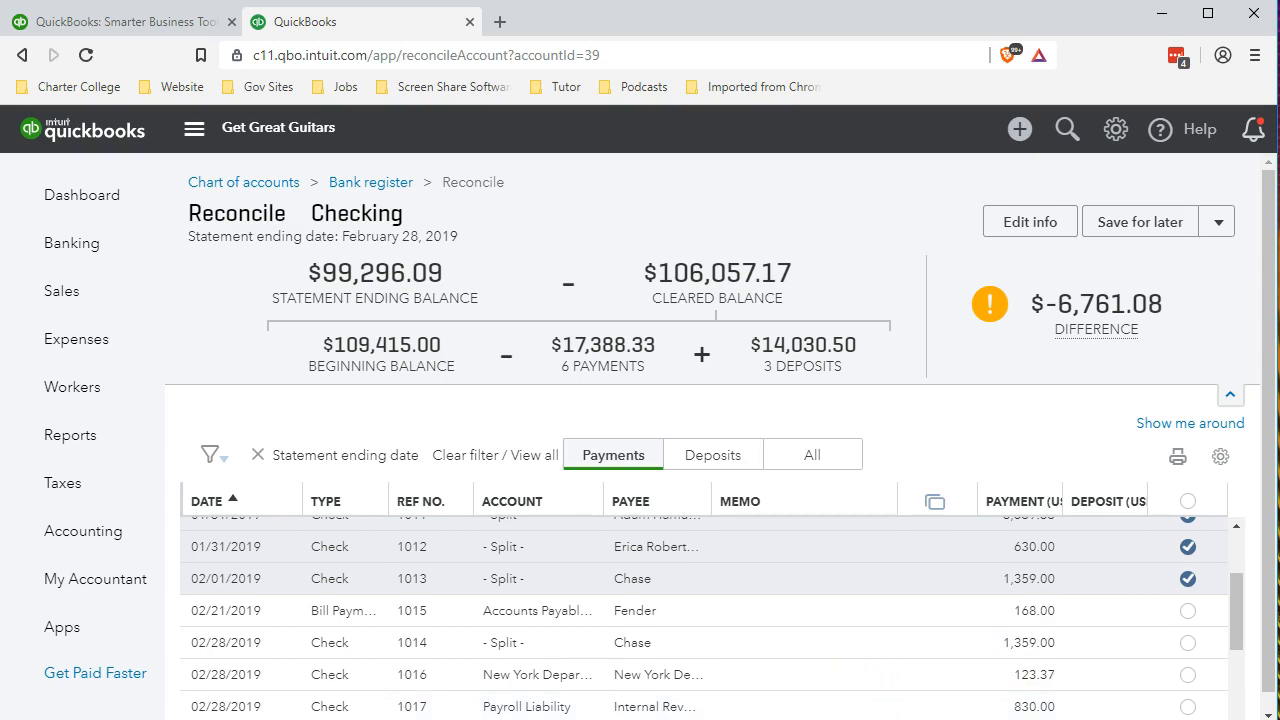
pyautogui.click(662, 718)
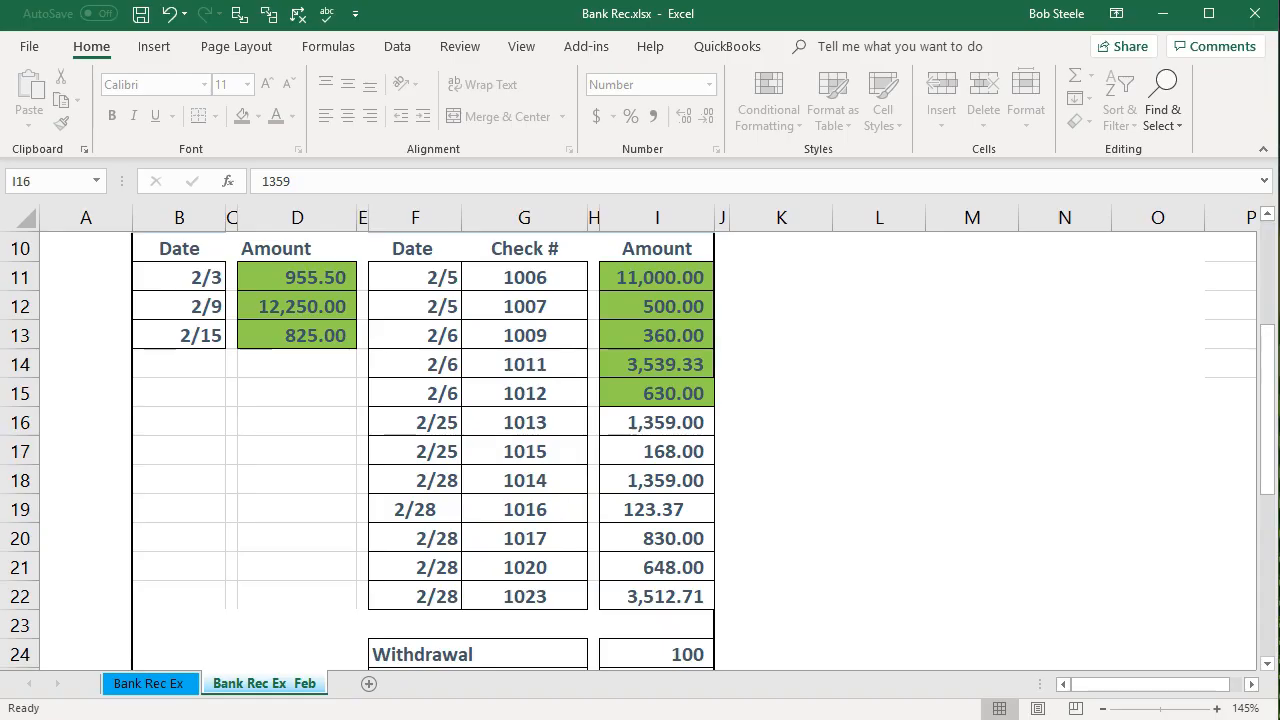
pyautogui.click(645, 422)
pyautogui.rightClick(645, 422)
pyautogui.click(724, 471)
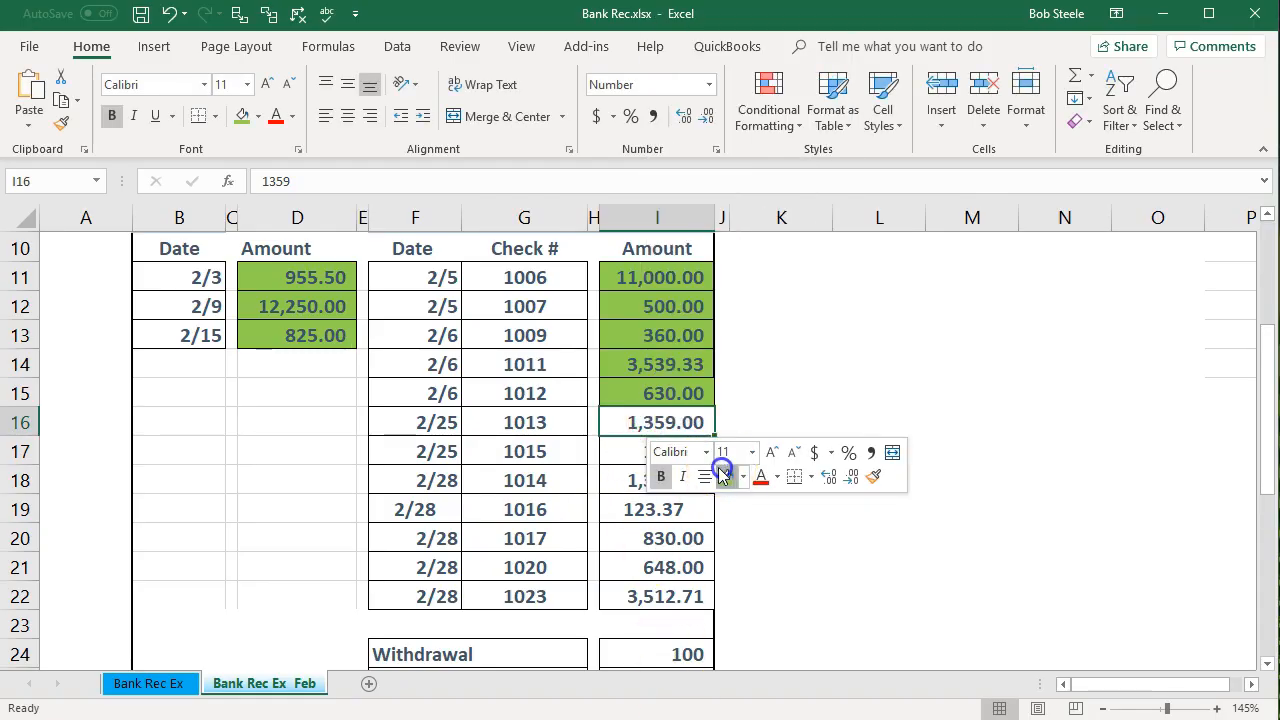
pyautogui.click(637, 447)
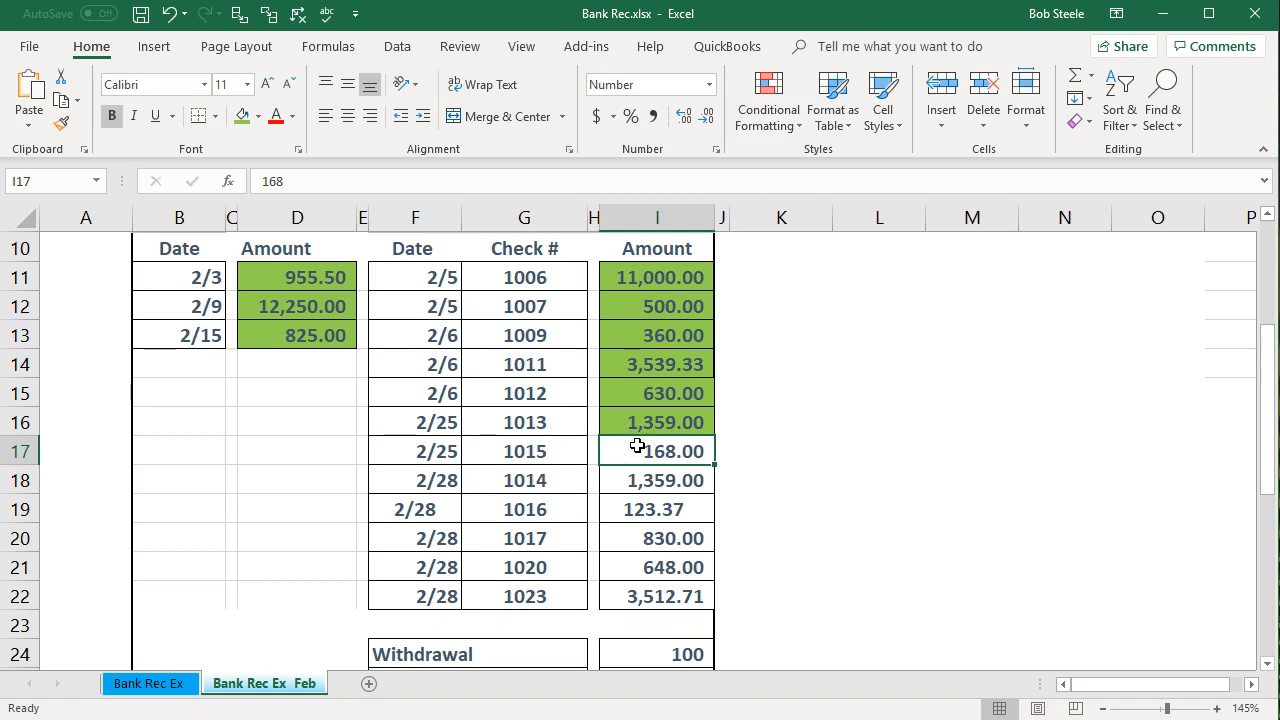
pyautogui.moveTo(663, 719)
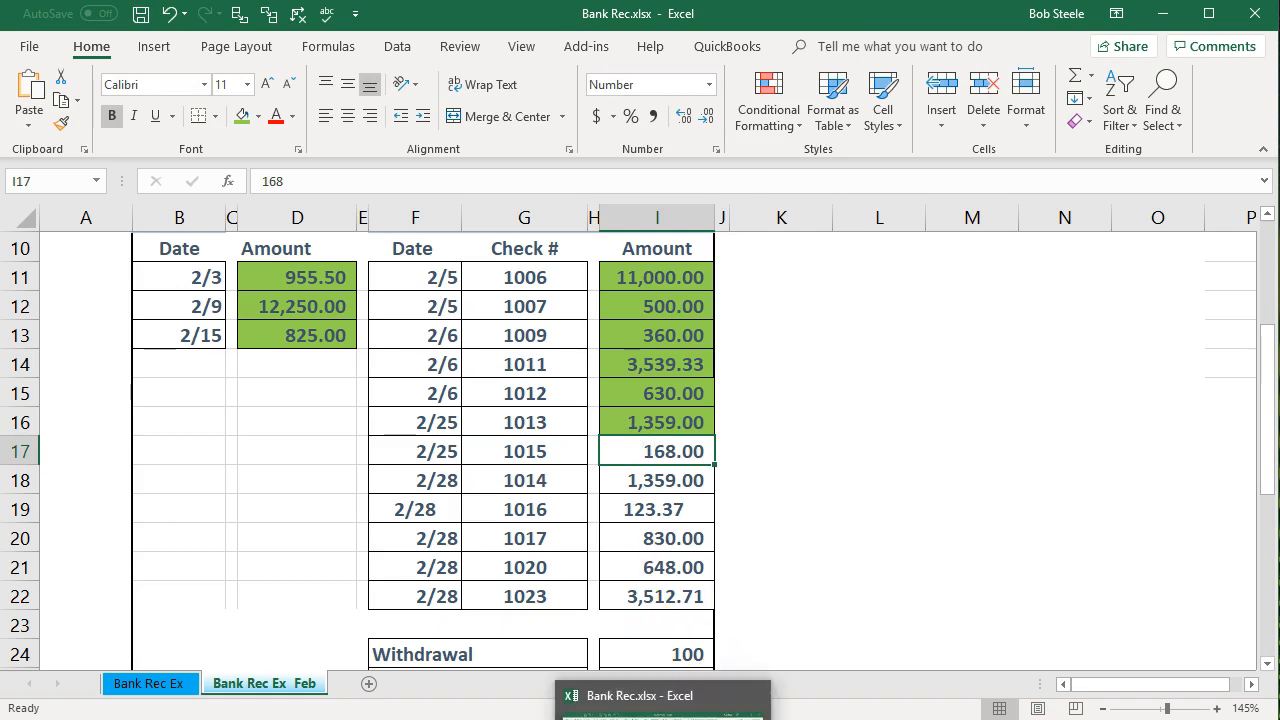
# Mark bill payment 1015 for 168.00 as cleared in QuickBooks and fill its amount with green in the Excel bank statement.
pyautogui.click(663, 719)
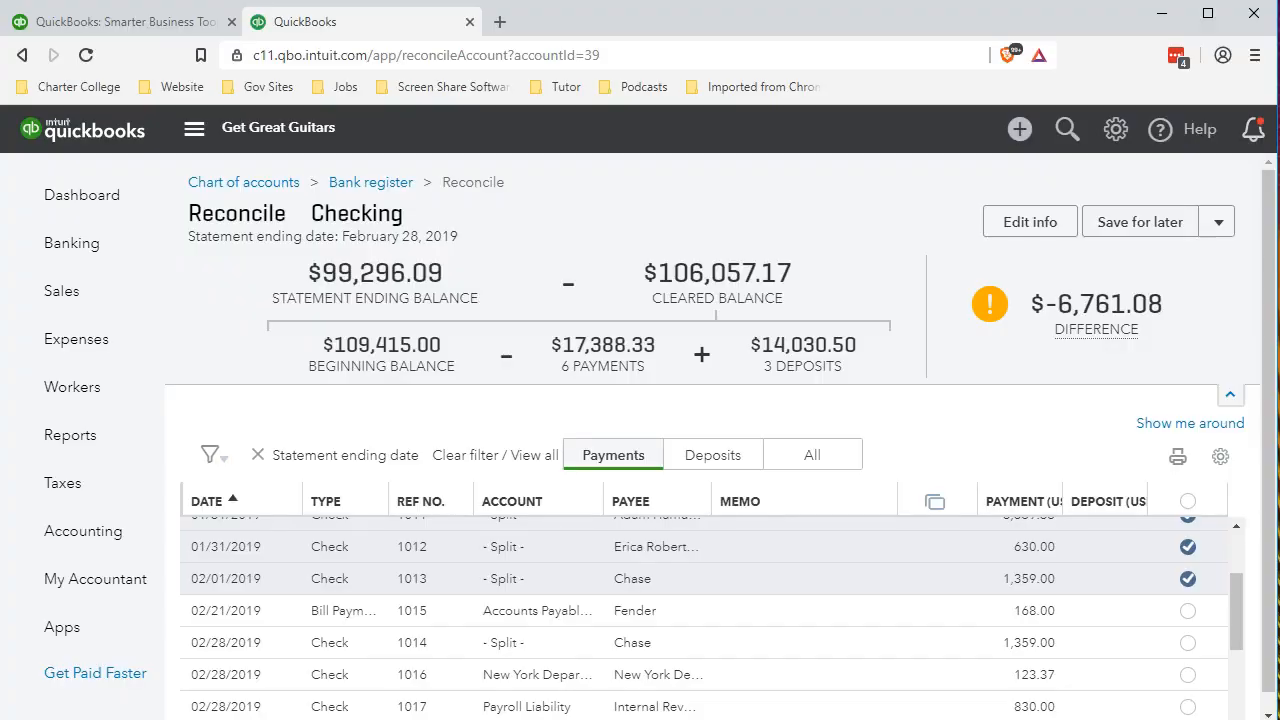
pyautogui.click(1193, 612)
pyautogui.moveTo(1234, 594); pyautogui.dragTo(1237, 604)
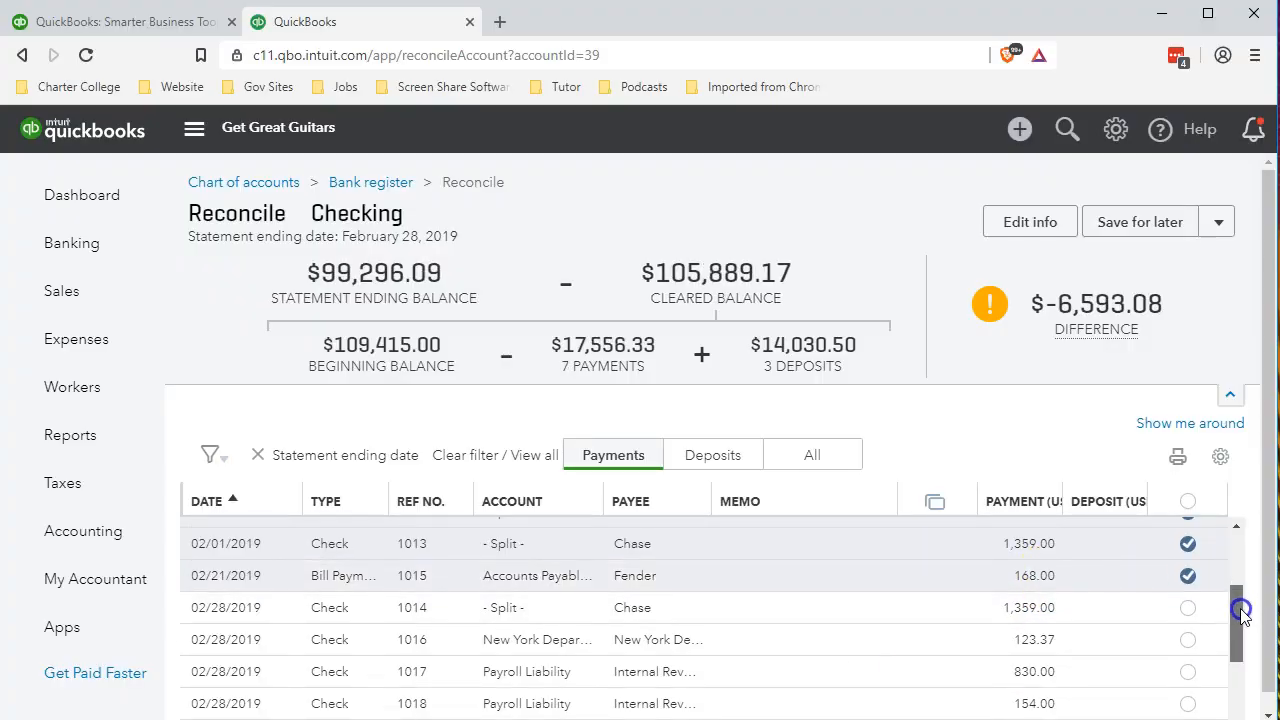
pyautogui.click(655, 719)
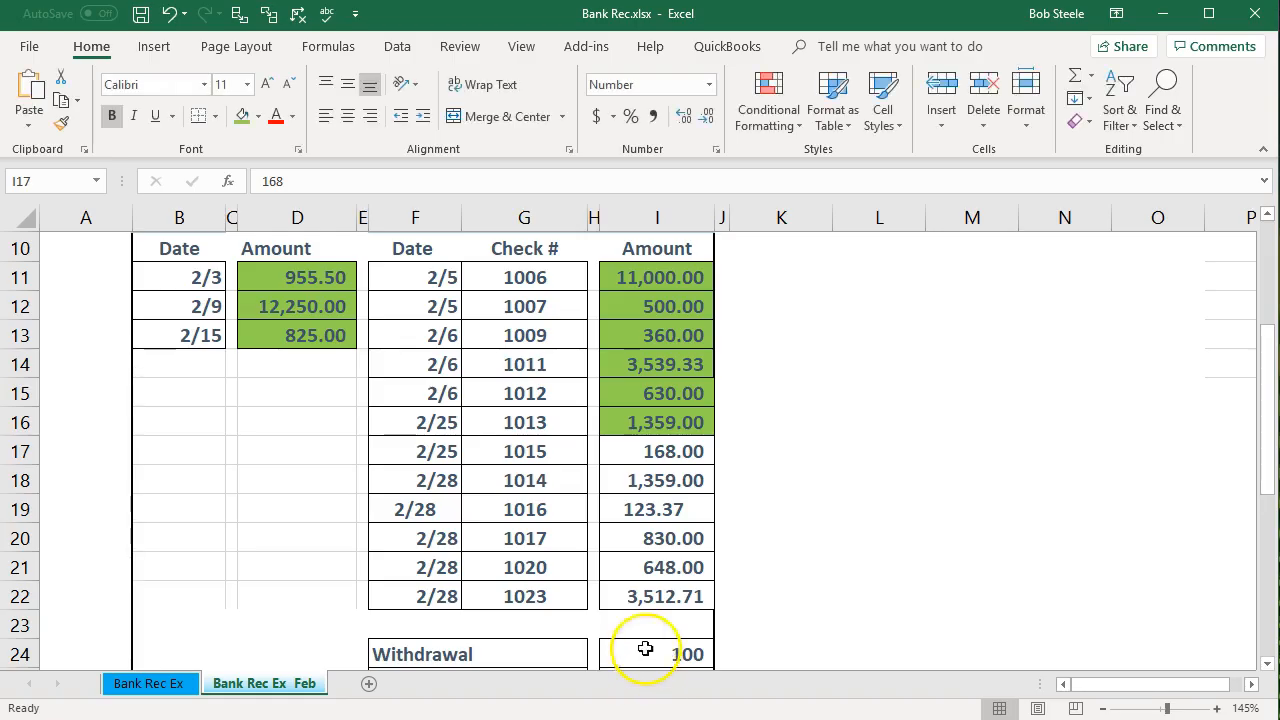
pyautogui.click(636, 450)
pyautogui.rightClick(636, 450)
pyautogui.click(716, 502)
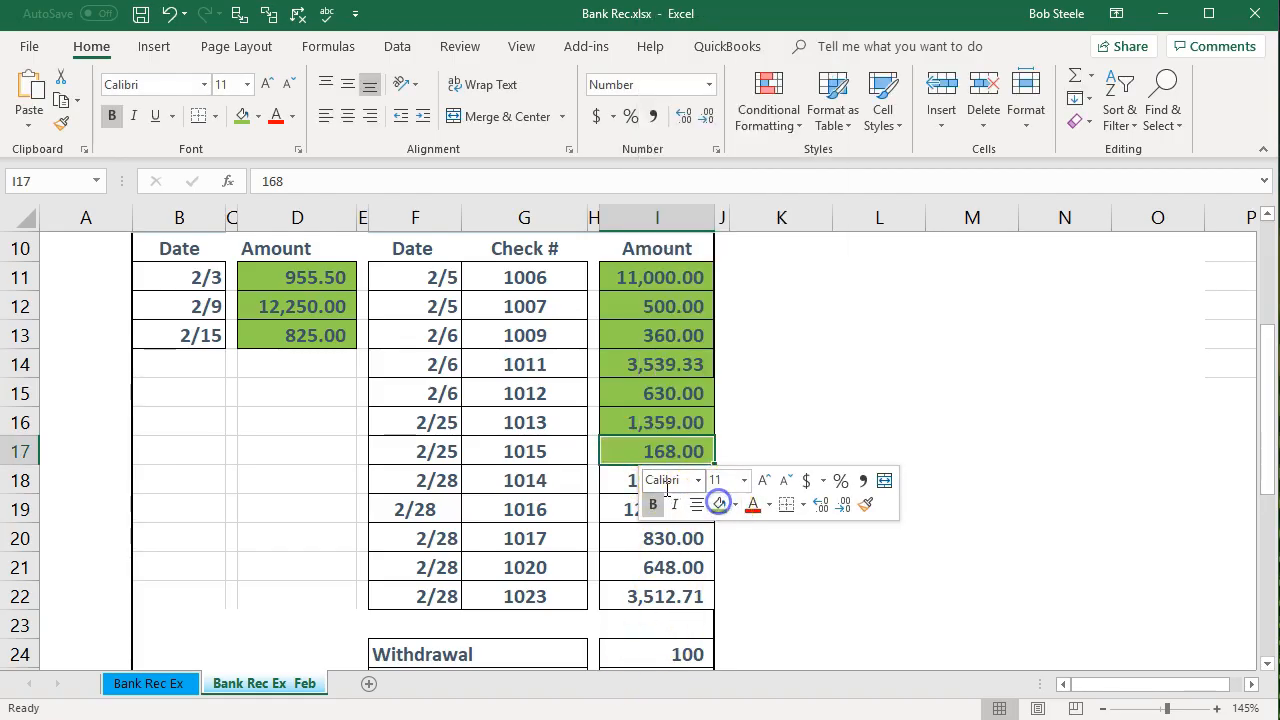
# Mark check 1014 for 1,359.00 as cleared in QuickBooks and fill its amount with green in the Excel bank statement.
pyautogui.click(606, 477)
pyautogui.click(655, 719)
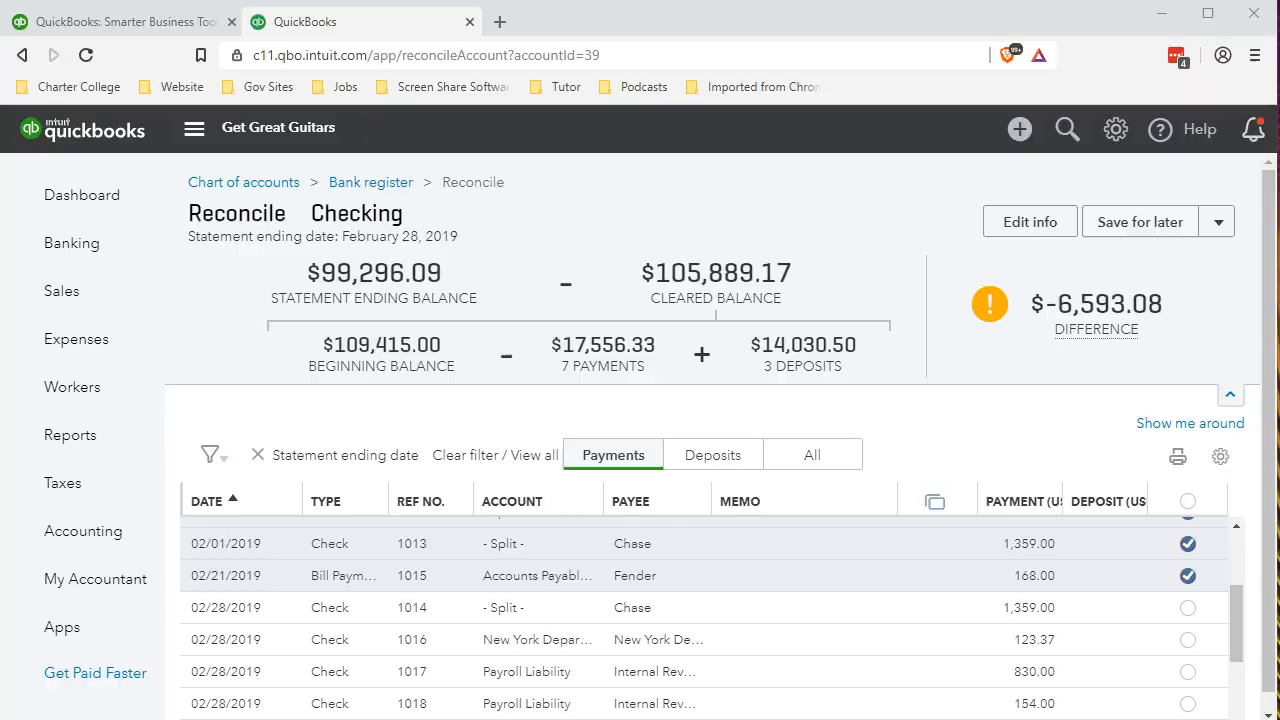
pyautogui.click(1187, 607)
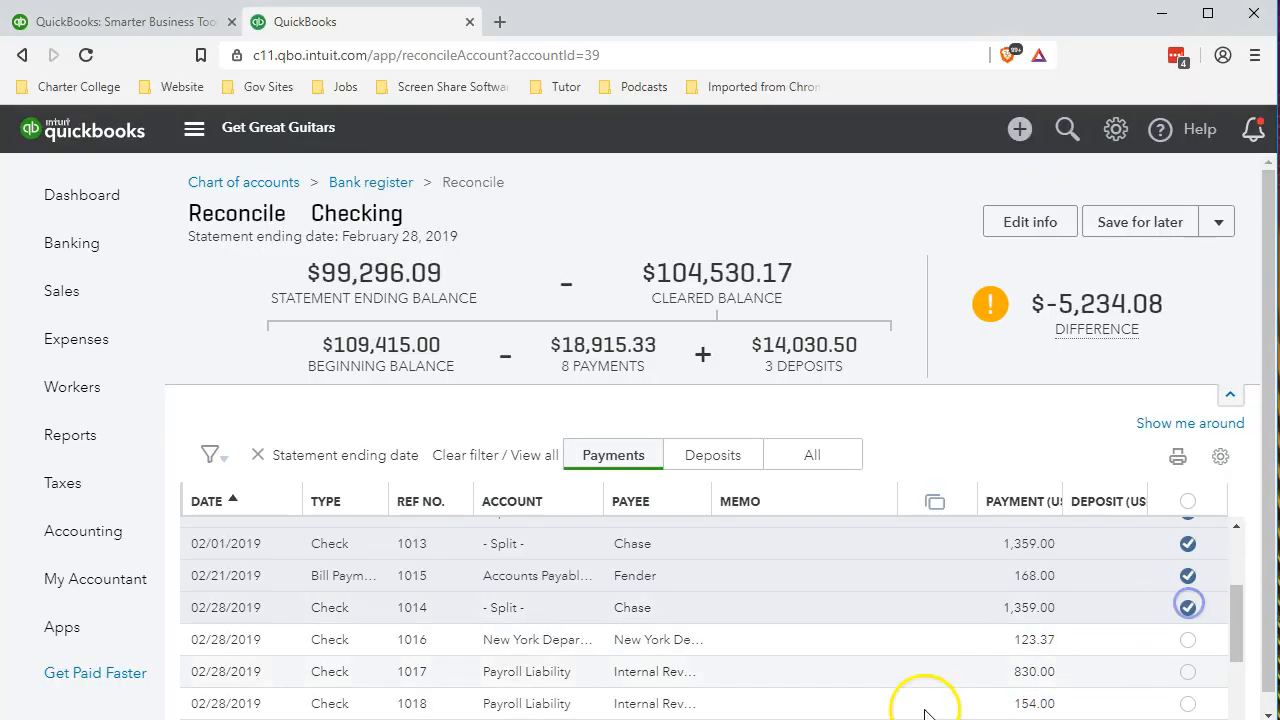
pyautogui.click(655, 719)
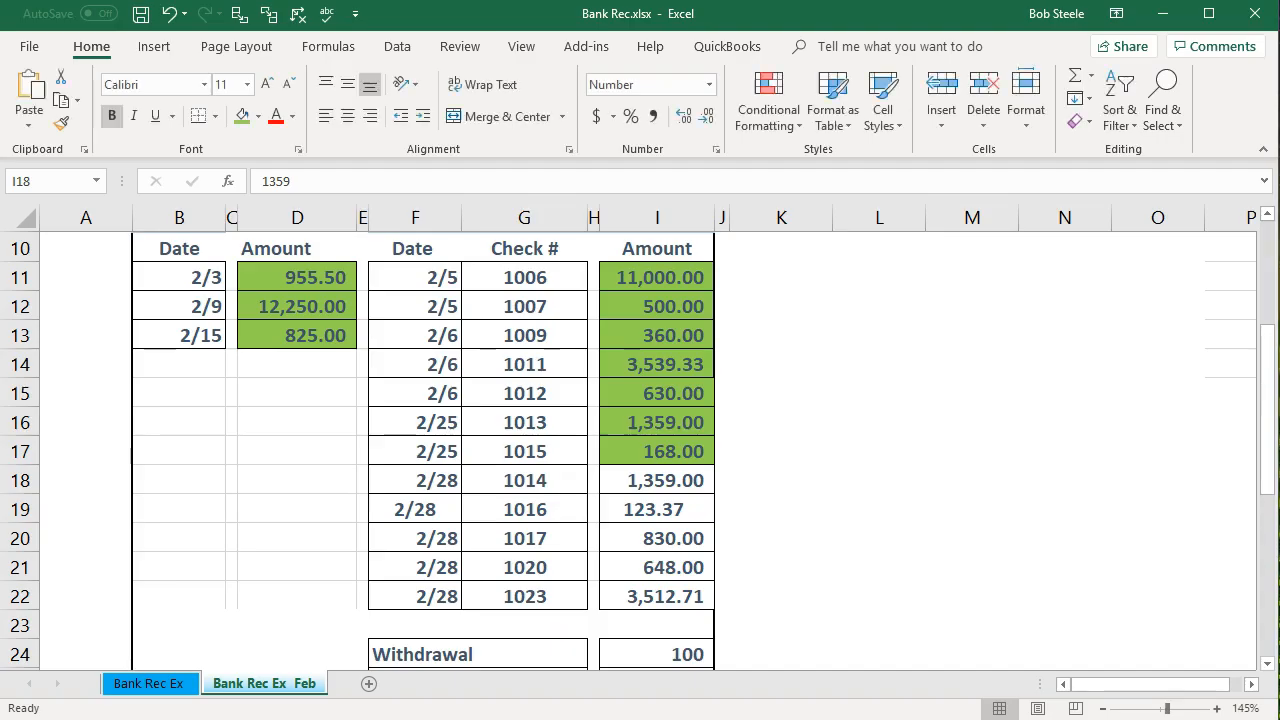
pyautogui.rightClick(640, 480)
pyautogui.click(723, 540)
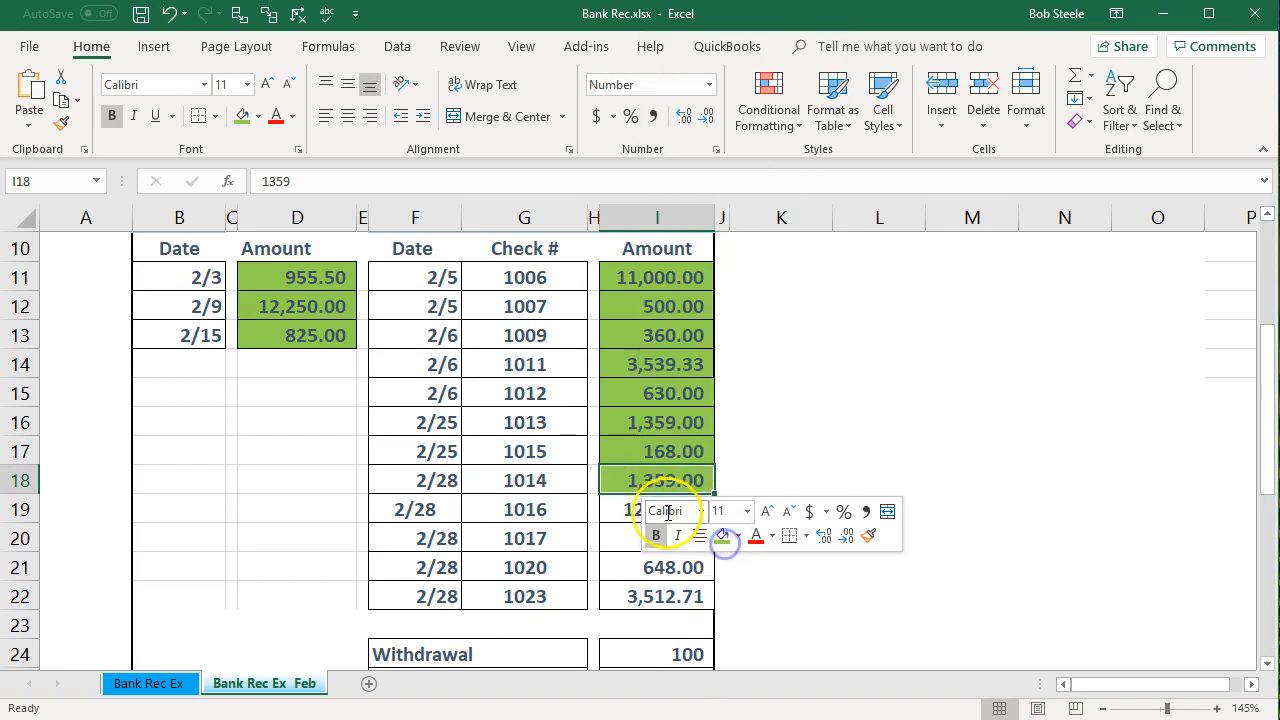
# Mark check 1016 for 123.37 as cleared in QuickBooks and fill its amount with green in the Excel bank statement.
pyautogui.click(614, 507)
pyautogui.click(680, 718)
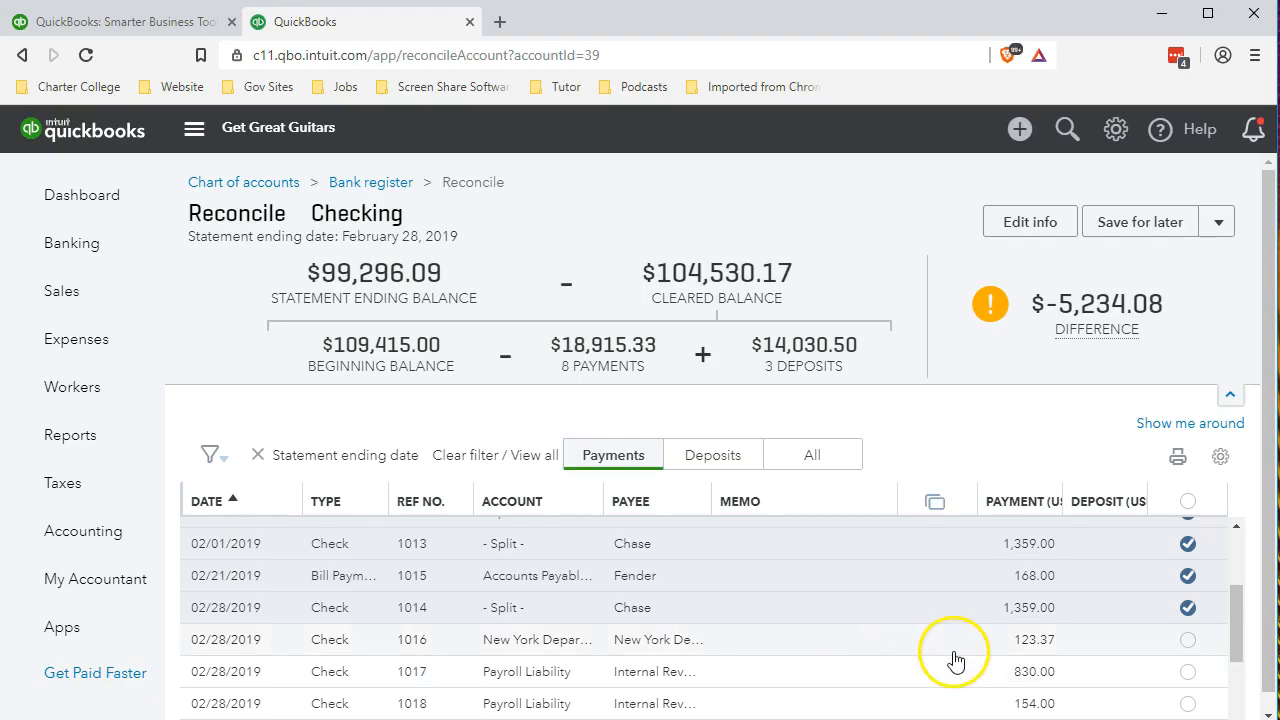
pyautogui.click(1188, 639)
pyautogui.click(728, 718)
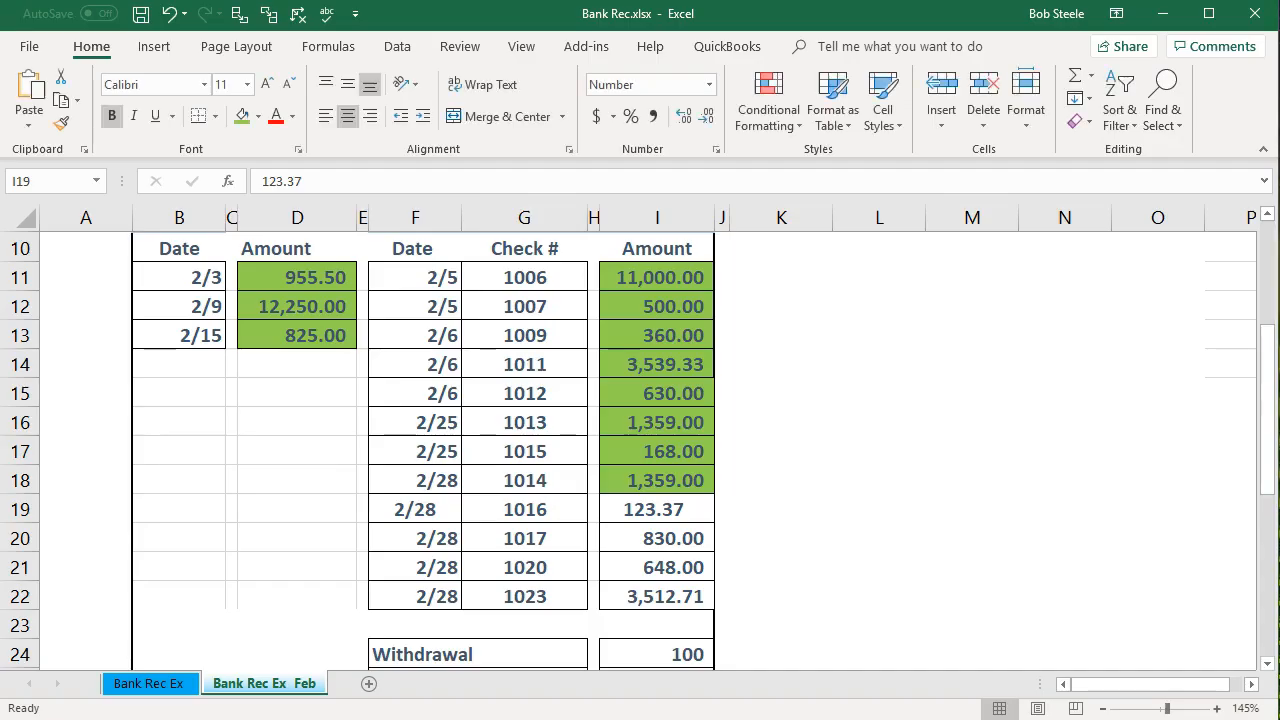
pyautogui.rightClick(663, 509)
pyautogui.click(743, 563)
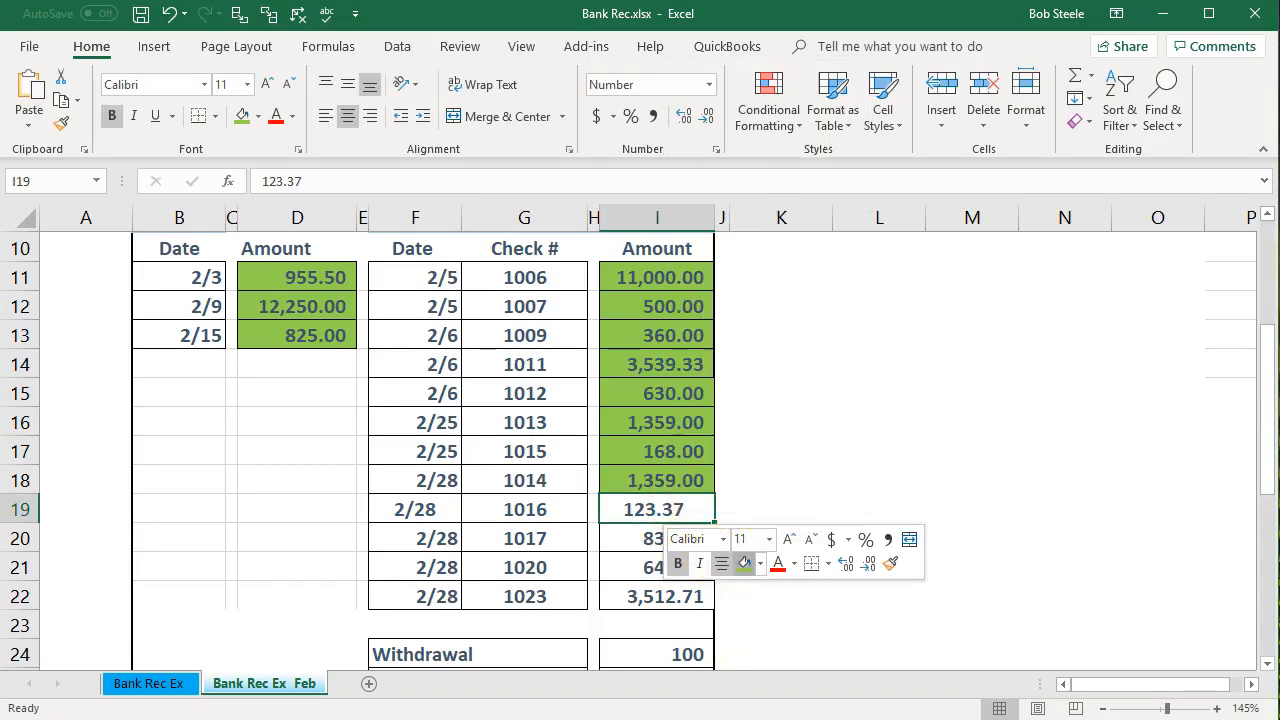
# Mark check 1017 for 830.00 as cleared in QuickBooks and fill its amount with green in the Excel bank statement.
pyautogui.click(608, 535)
pyautogui.scroll(-1, 658, 556)
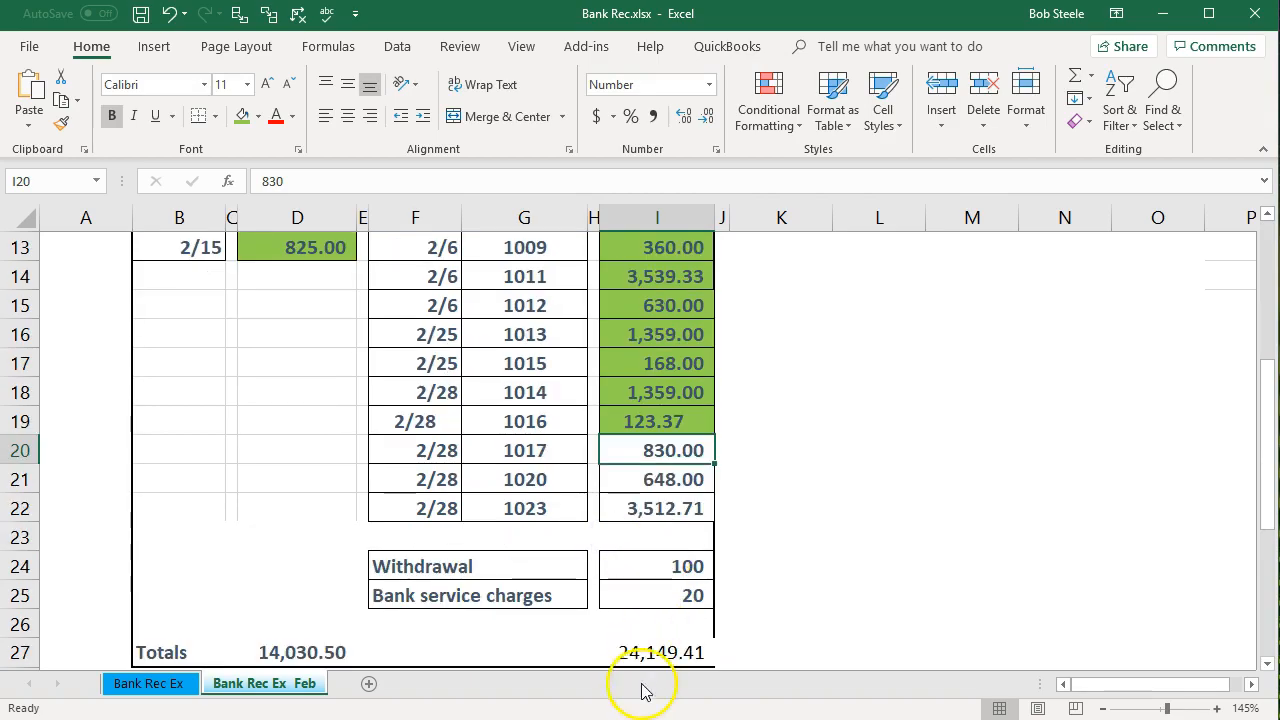
pyautogui.click(642, 718)
pyautogui.scroll(-1, 1130, 660)
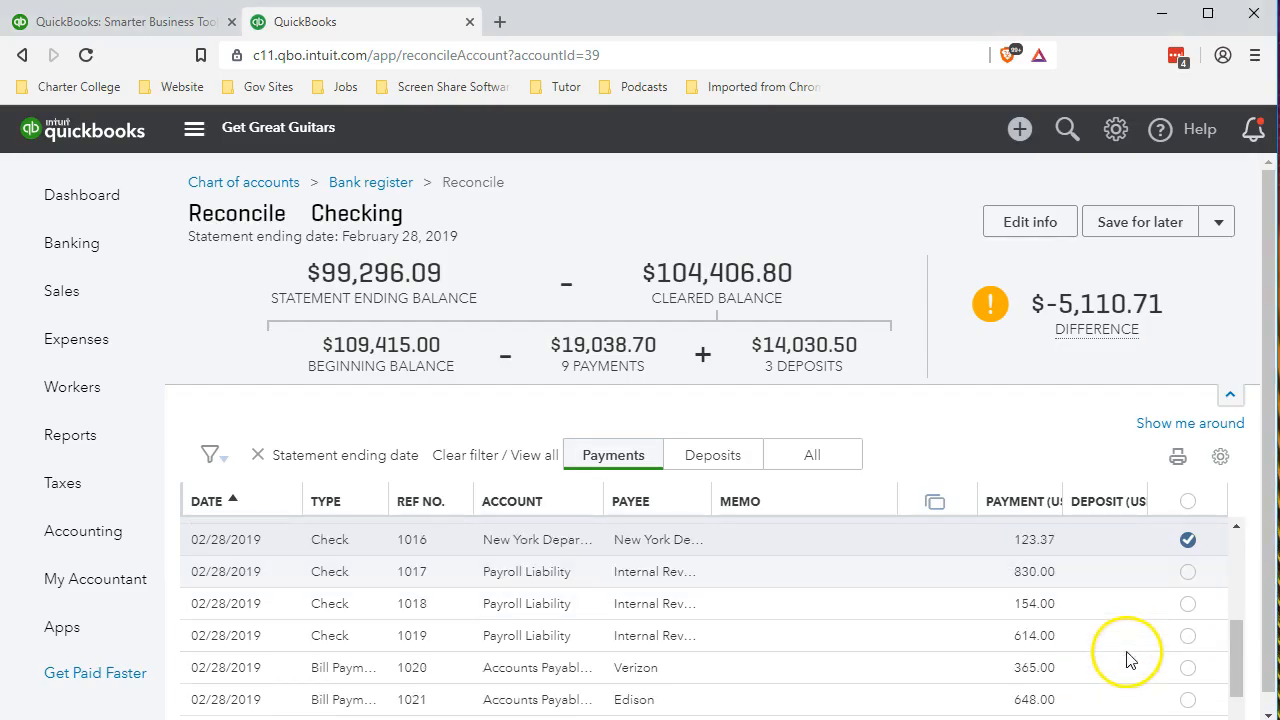
pyautogui.click(1187, 571)
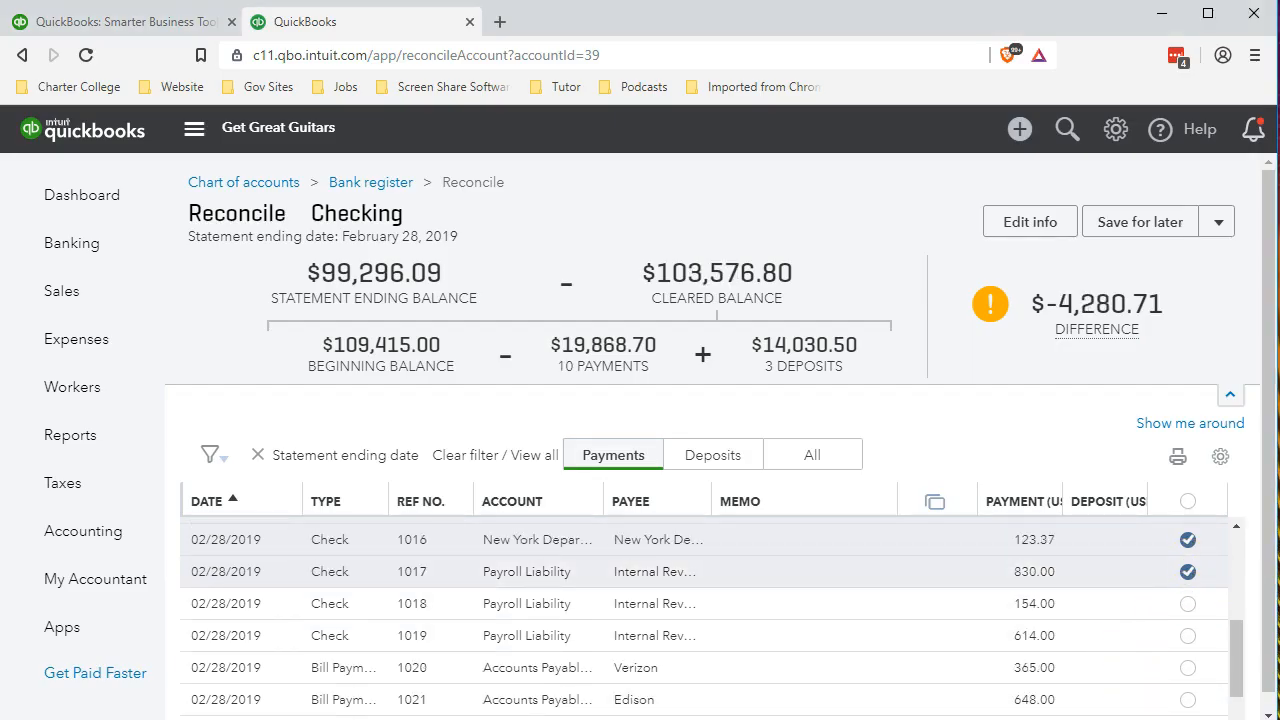
pyautogui.click(642, 718)
pyautogui.rightClick(648, 455)
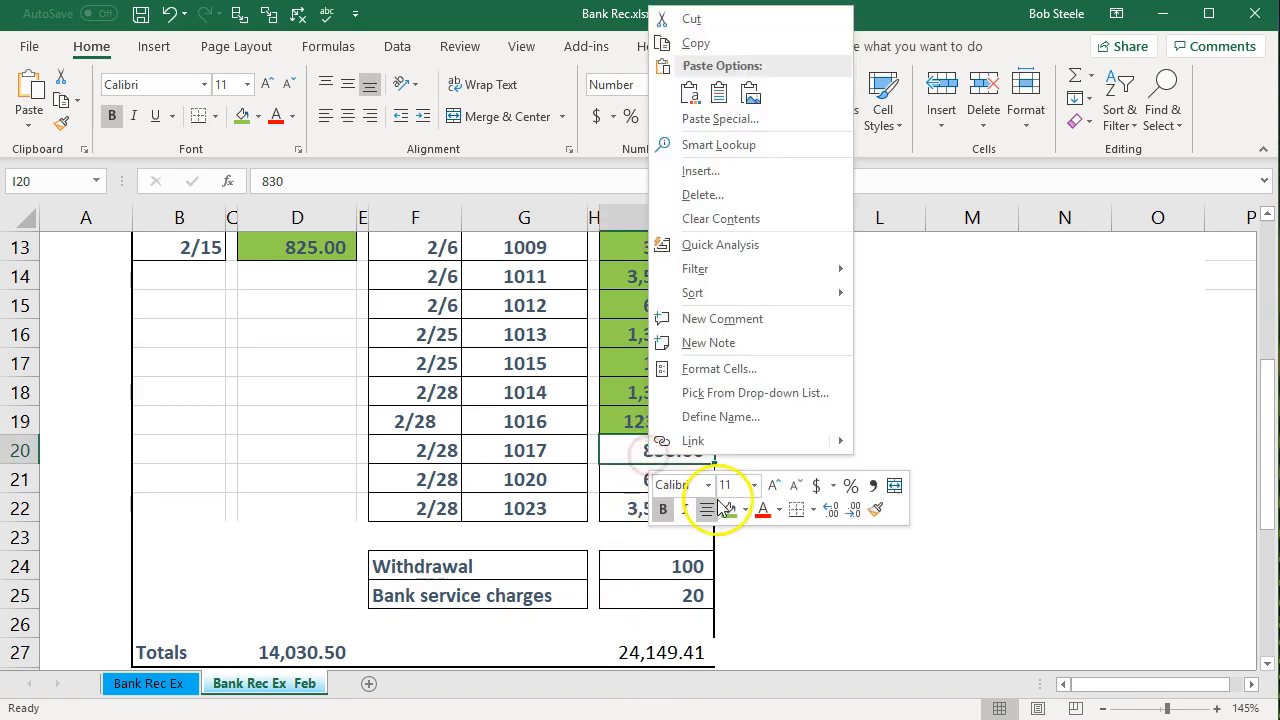
pyautogui.click(722, 508)
# In QuickBooks, mark bill payment 1021 for 648.00 and check 1023 for 3,512.71 as cleared.
pyautogui.click(611, 479)
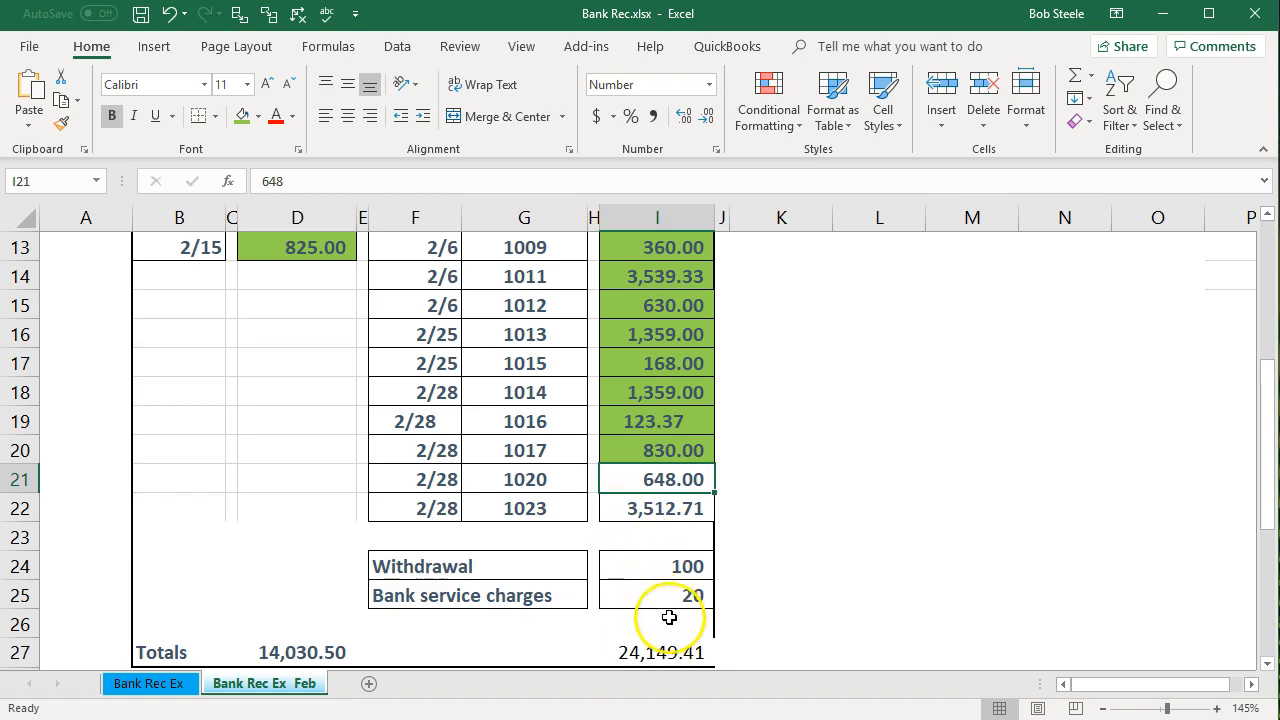
pyautogui.click(640, 718)
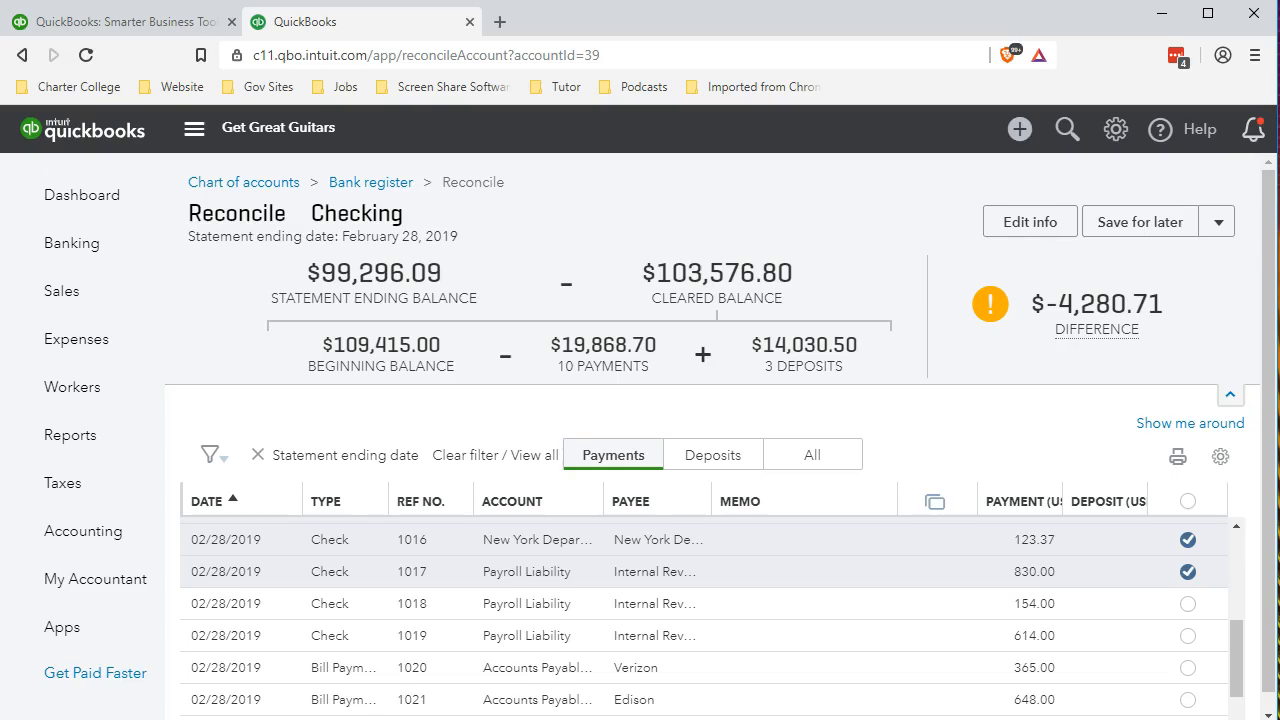
pyautogui.click(1187, 699)
pyautogui.moveTo(1236, 632); pyautogui.dragTo(1238, 665)
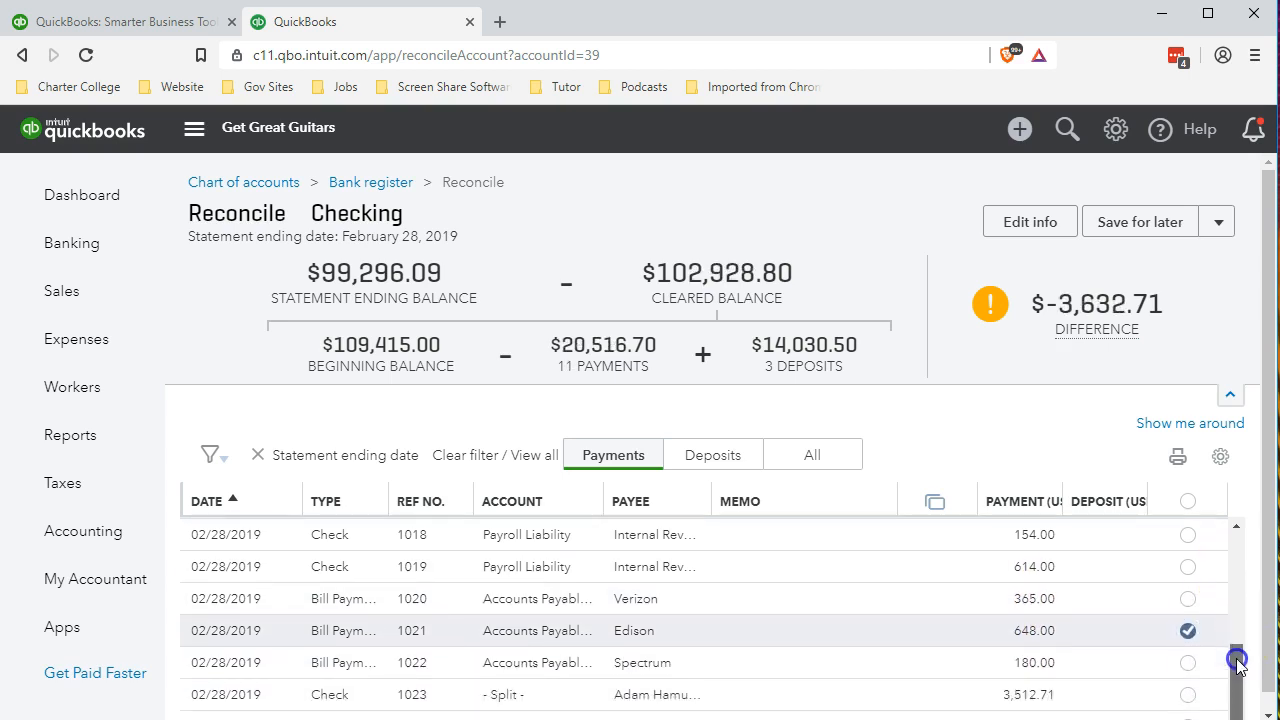
pyautogui.click(1188, 695)
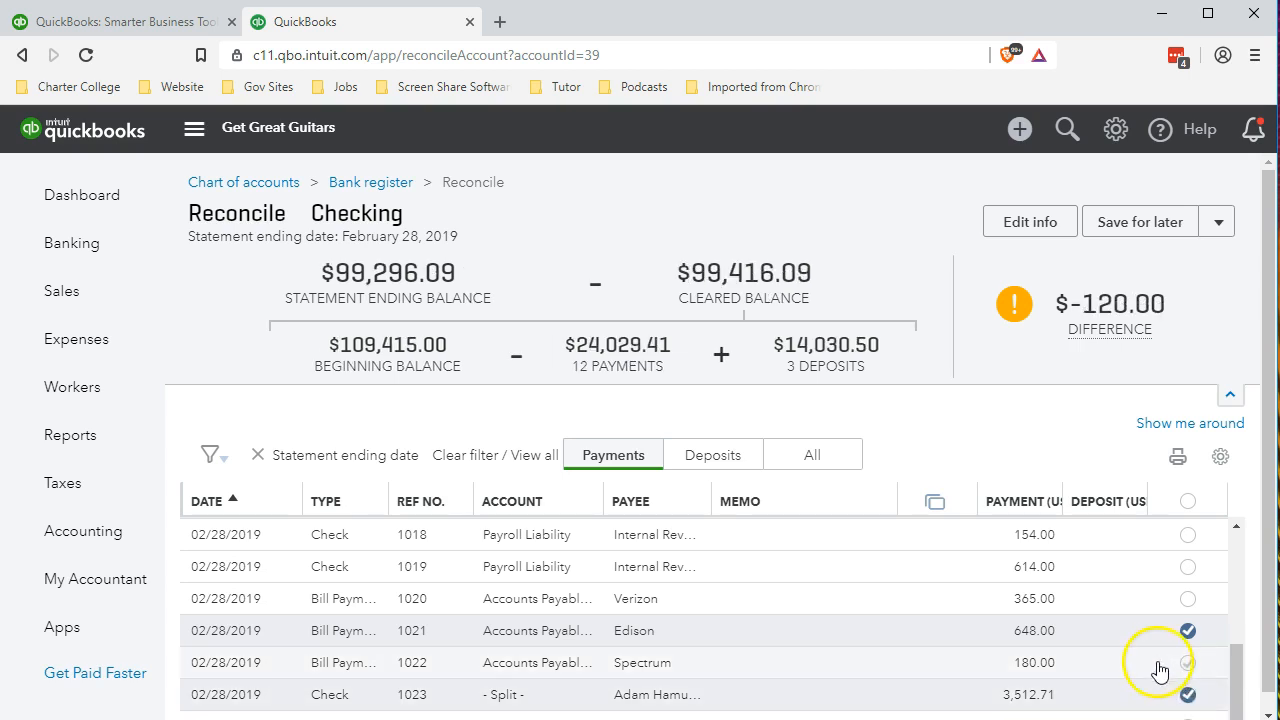
pyautogui.scroll(1, 1157, 665)
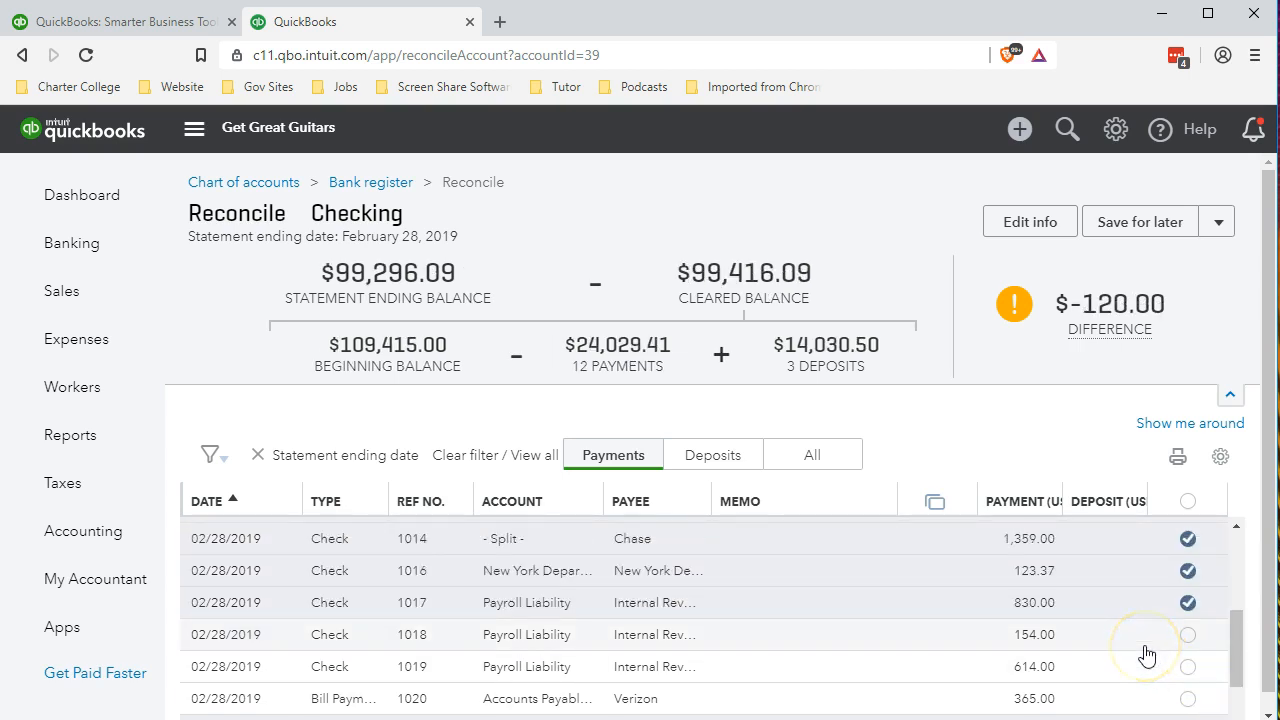
pyautogui.scroll(-1, 1146, 655)
pyautogui.click(1117, 682)
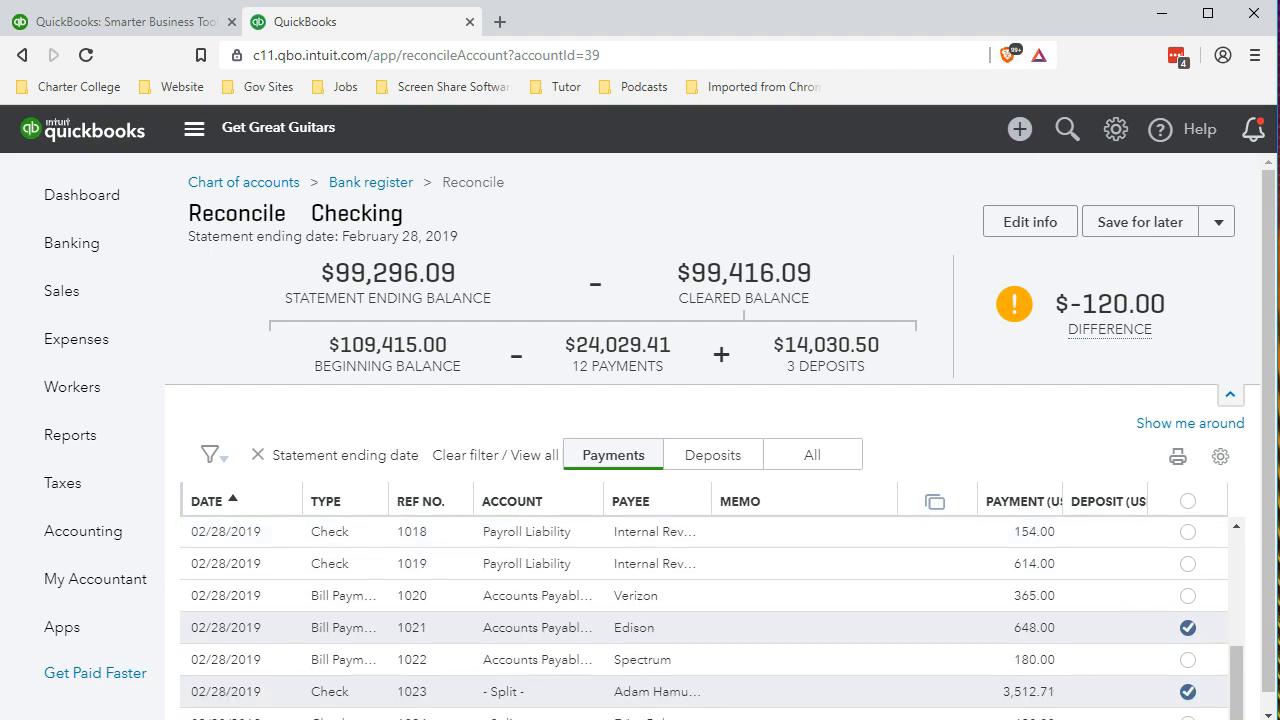
# In the Excel bank statement, fill the 648.00 and 3,512.71 check amounts with green.
pyautogui.hotkey('alt', 'Tab')
pyautogui.moveTo(670, 480); pyautogui.dragTo(663, 503)
pyautogui.rightClick(663, 503)
pyautogui.click(742, 552)
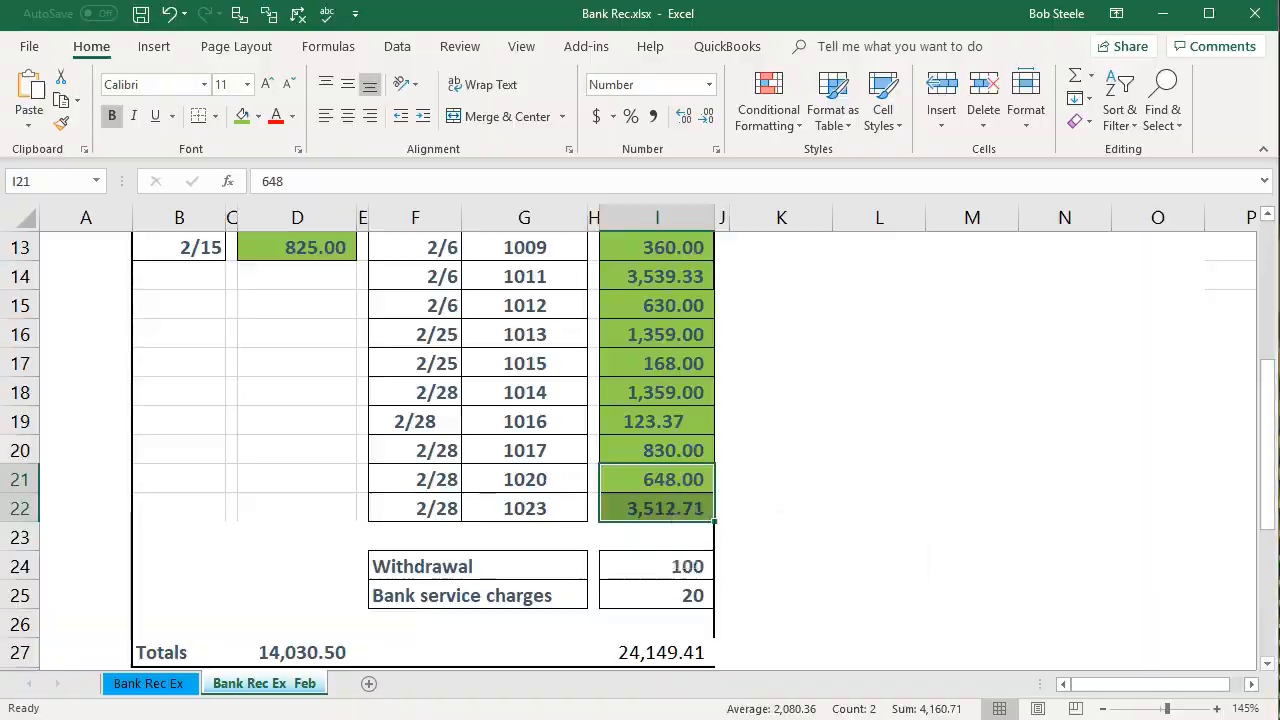
# Compare the sum of the statement's withdrawal and bank service charges in Excel with the reconciliation difference in QuickBooks.
pyautogui.hotkey('alt', 'Tab')
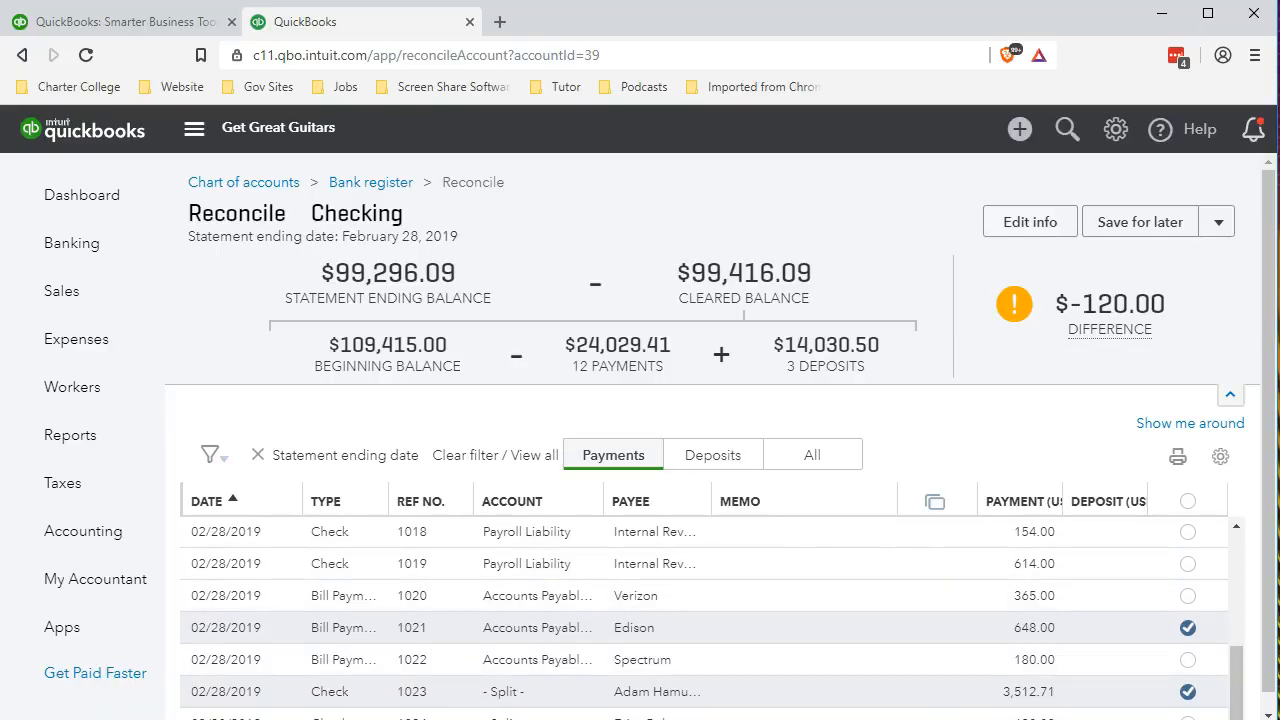
pyautogui.hotkey('alt', 'Tab')
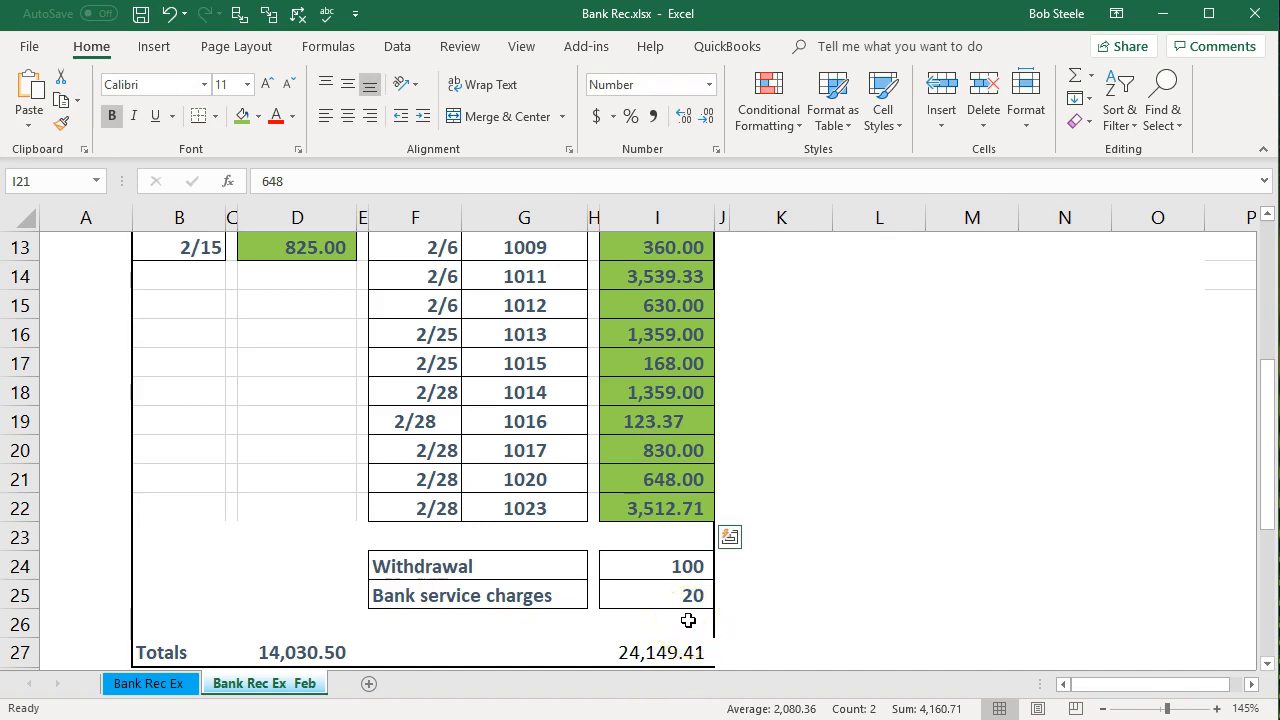
pyautogui.moveTo(646, 571); pyautogui.dragTo(638, 588)
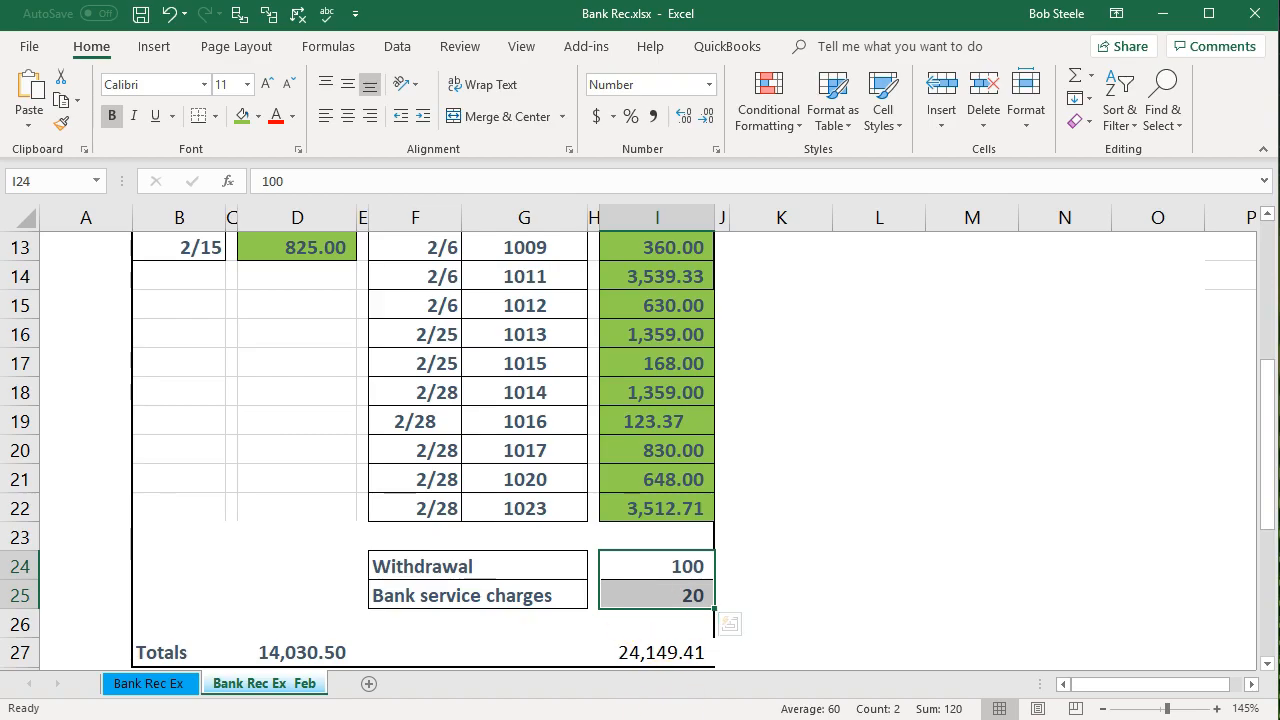
pyautogui.hotkey('alt', 'Tab')
pyautogui.moveTo(1108, 335)
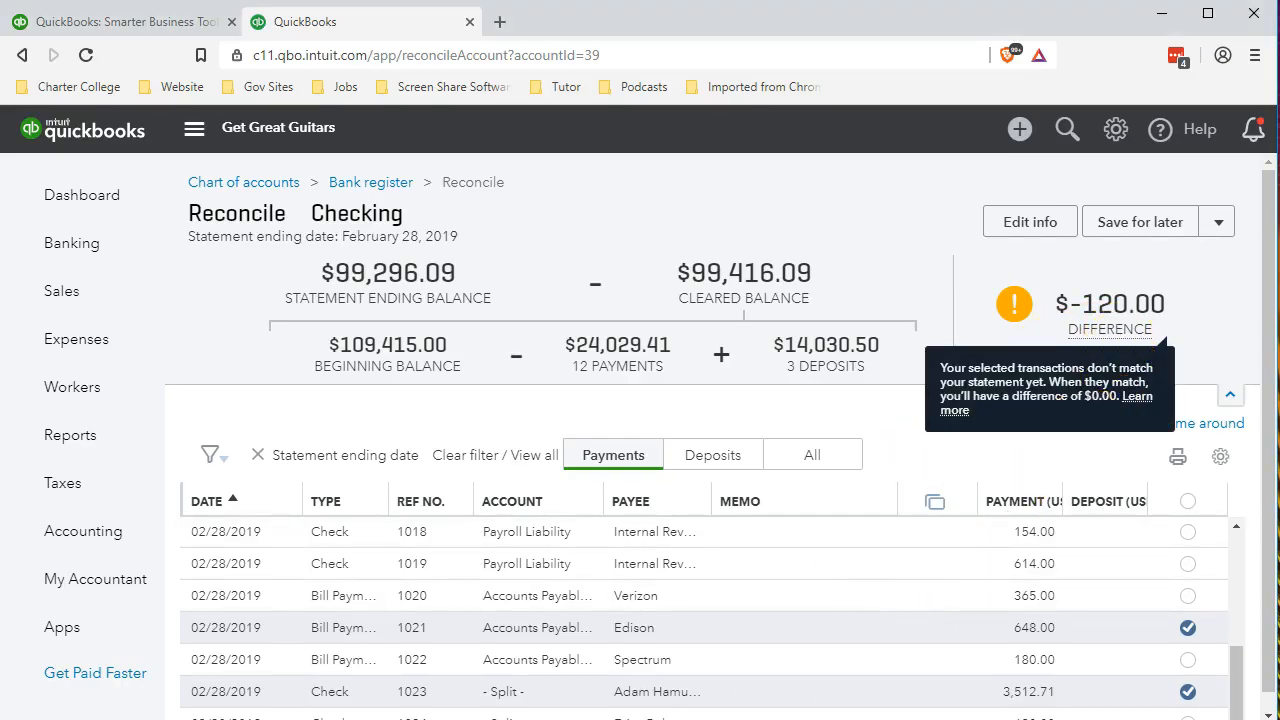
# In the Excel bank statement, check the total additions against the listed deposits and fill the total additions amount with green.
pyautogui.hotkey('alt', 'Tab')
pyautogui.scroll(3, 665, 517)
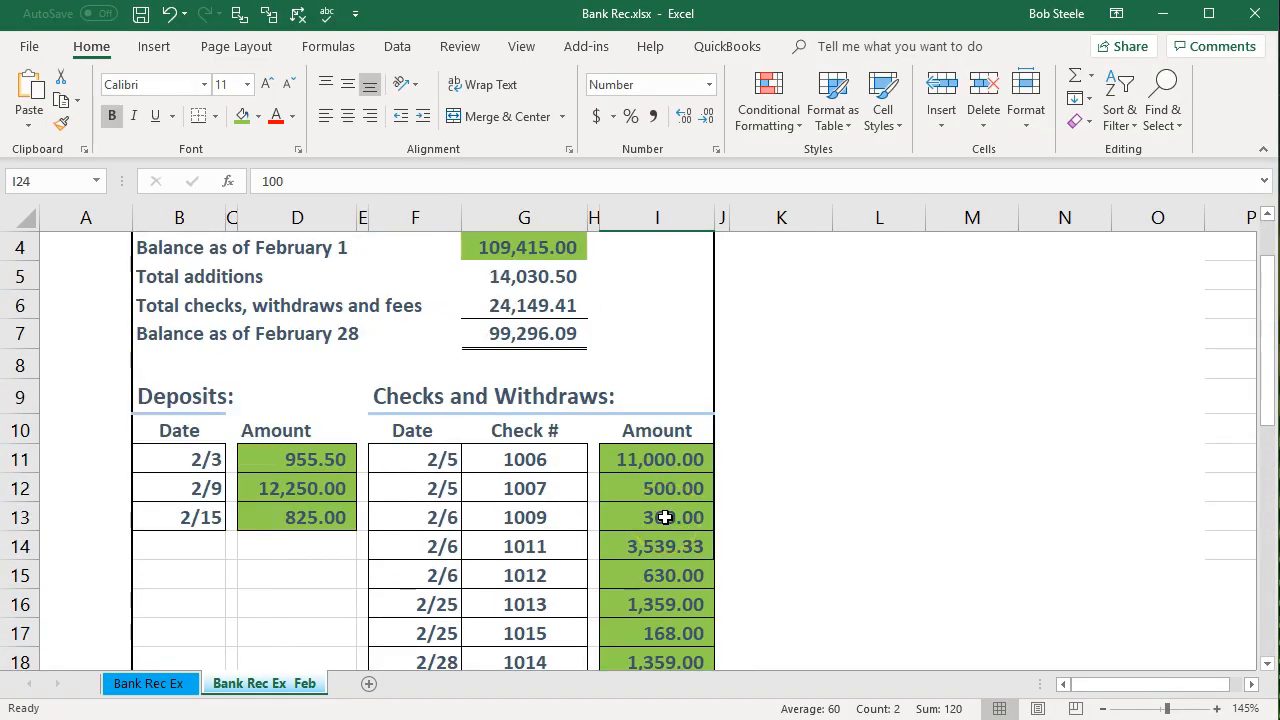
pyautogui.click(560, 250)
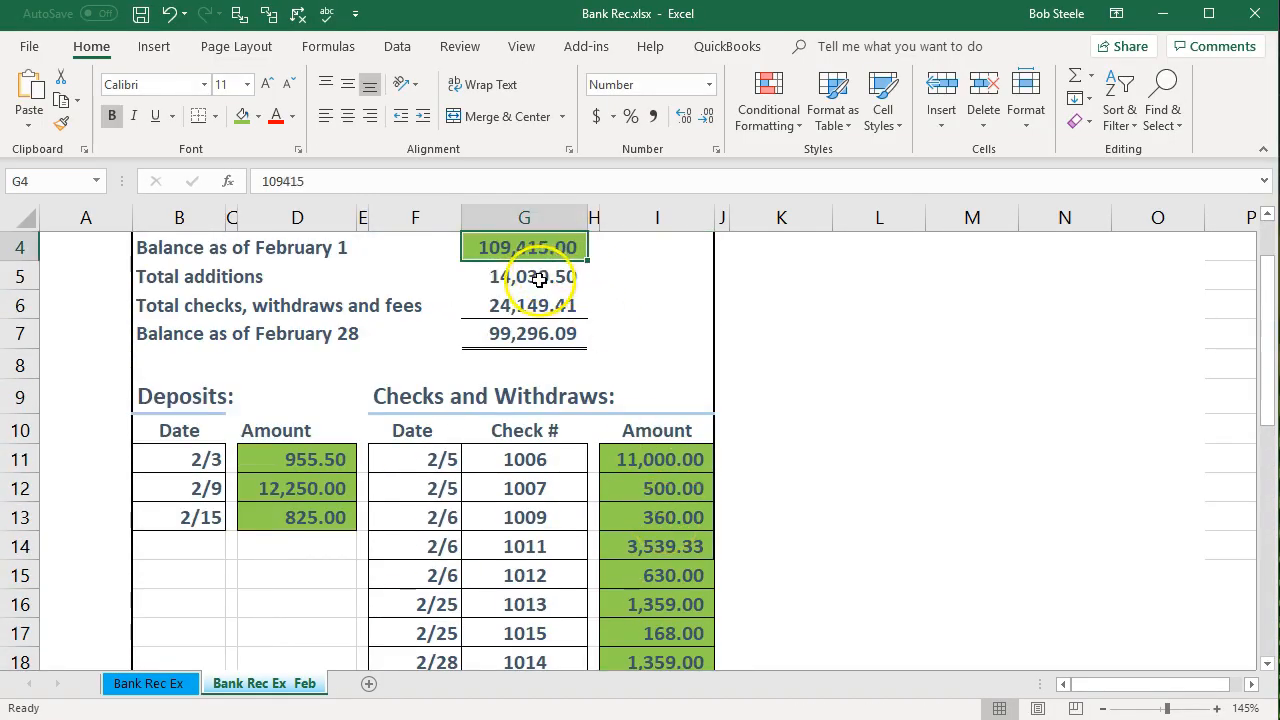
pyautogui.click(540, 278)
pyautogui.moveTo(320, 462); pyautogui.dragTo(323, 518)
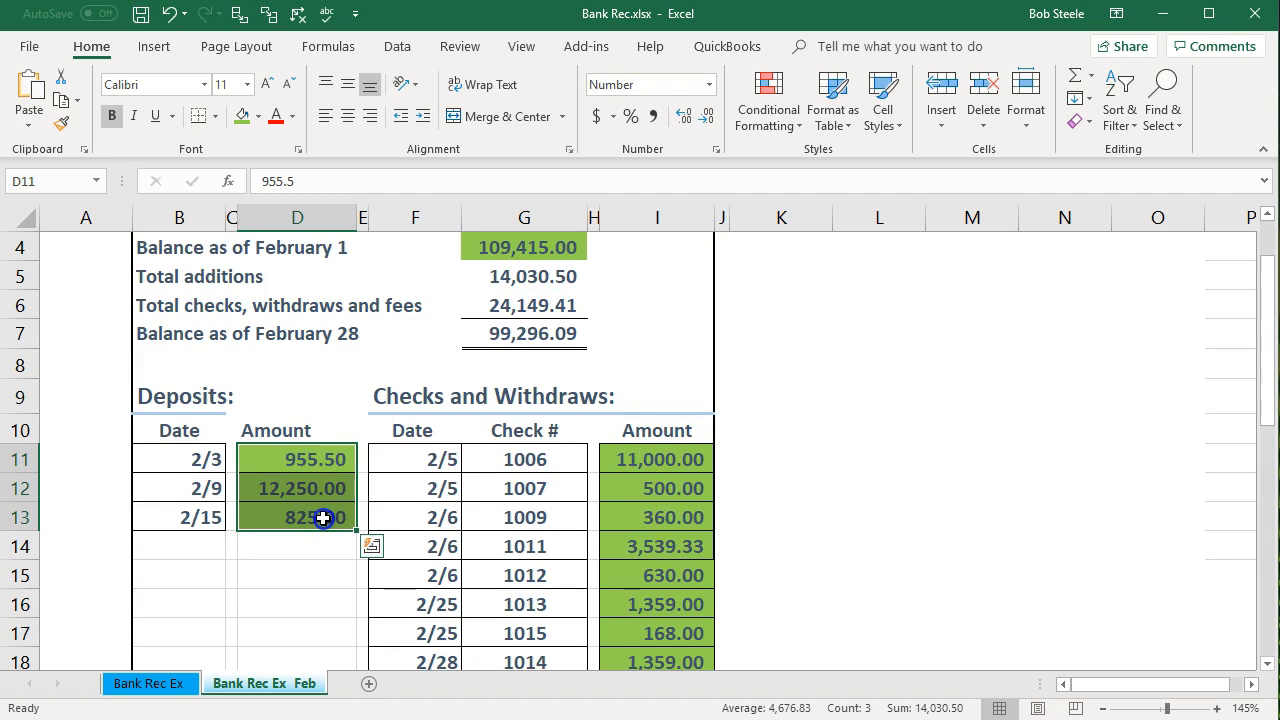
pyautogui.rightClick(510, 276)
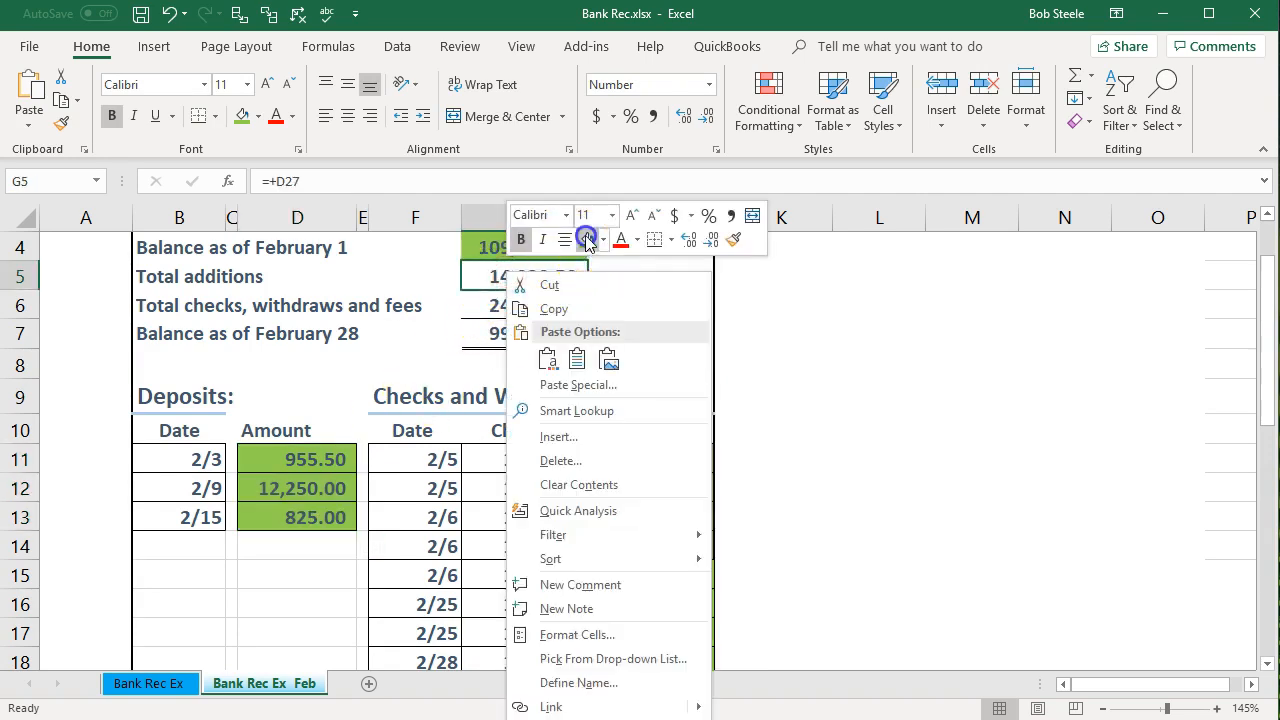
pyautogui.press('Escape')
# Review the statement's total checks, withdraws and fees and its February 28 balance against the itemised checks and charges.
pyautogui.moveTo(651, 462); pyautogui.dragTo(650, 522)
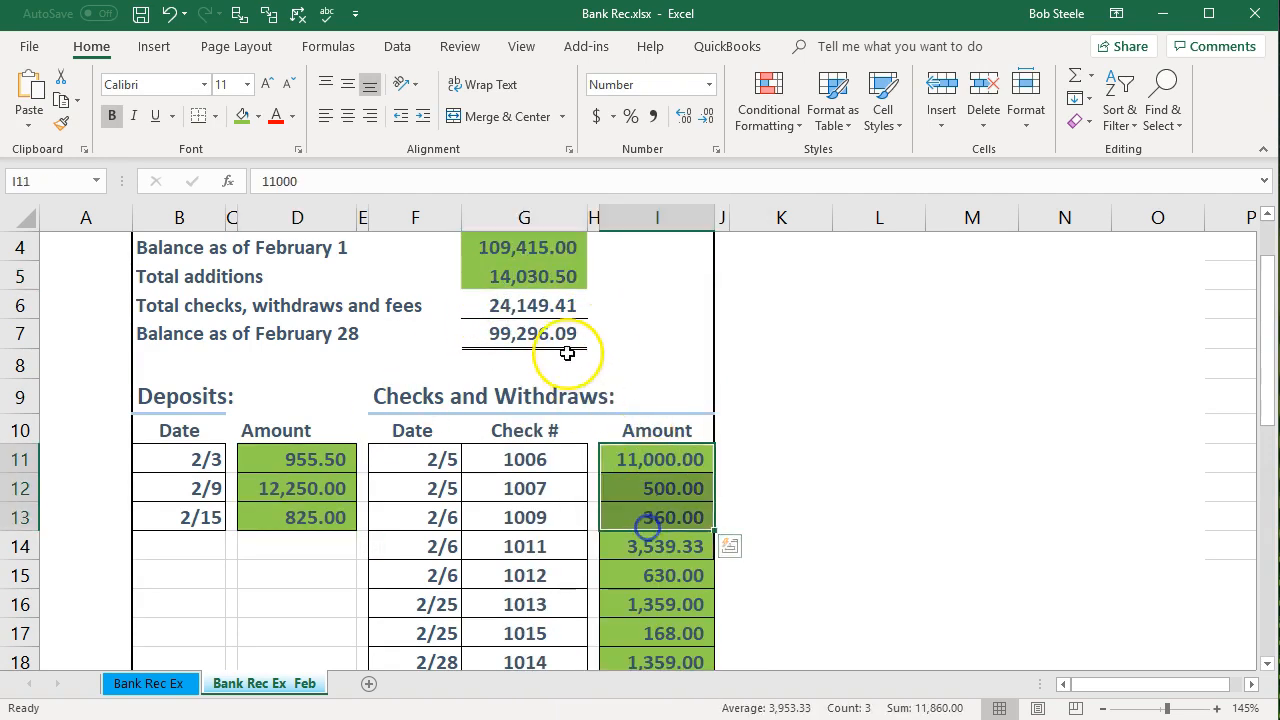
pyautogui.click(534, 305)
pyautogui.scroll(-2, 634, 383)
pyautogui.scroll(-1, 645, 640)
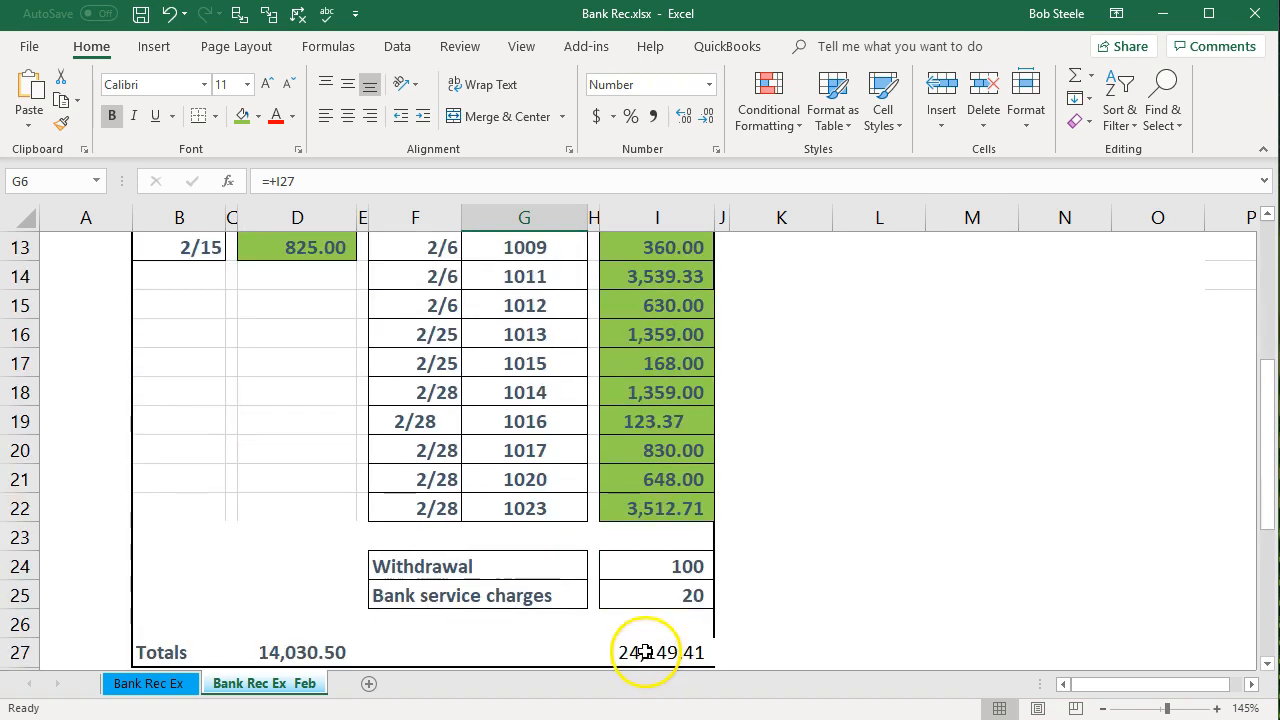
pyautogui.scroll(4, 662, 548)
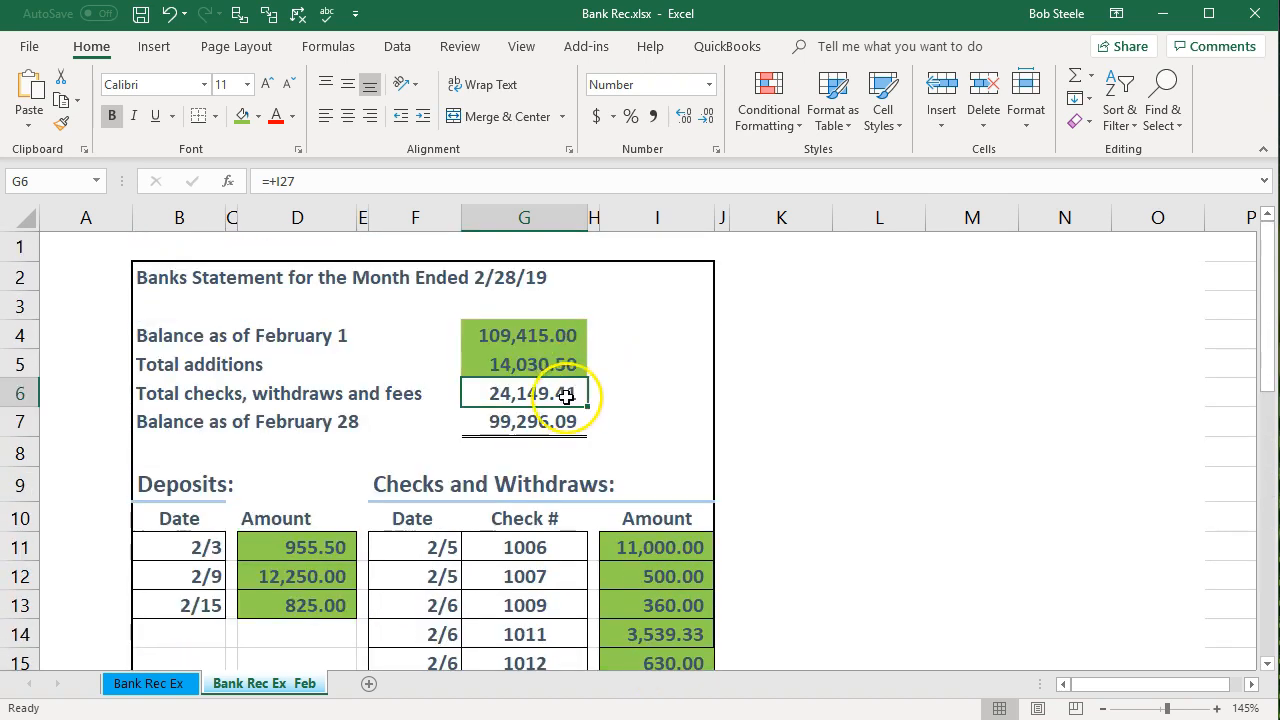
pyautogui.click(569, 420)
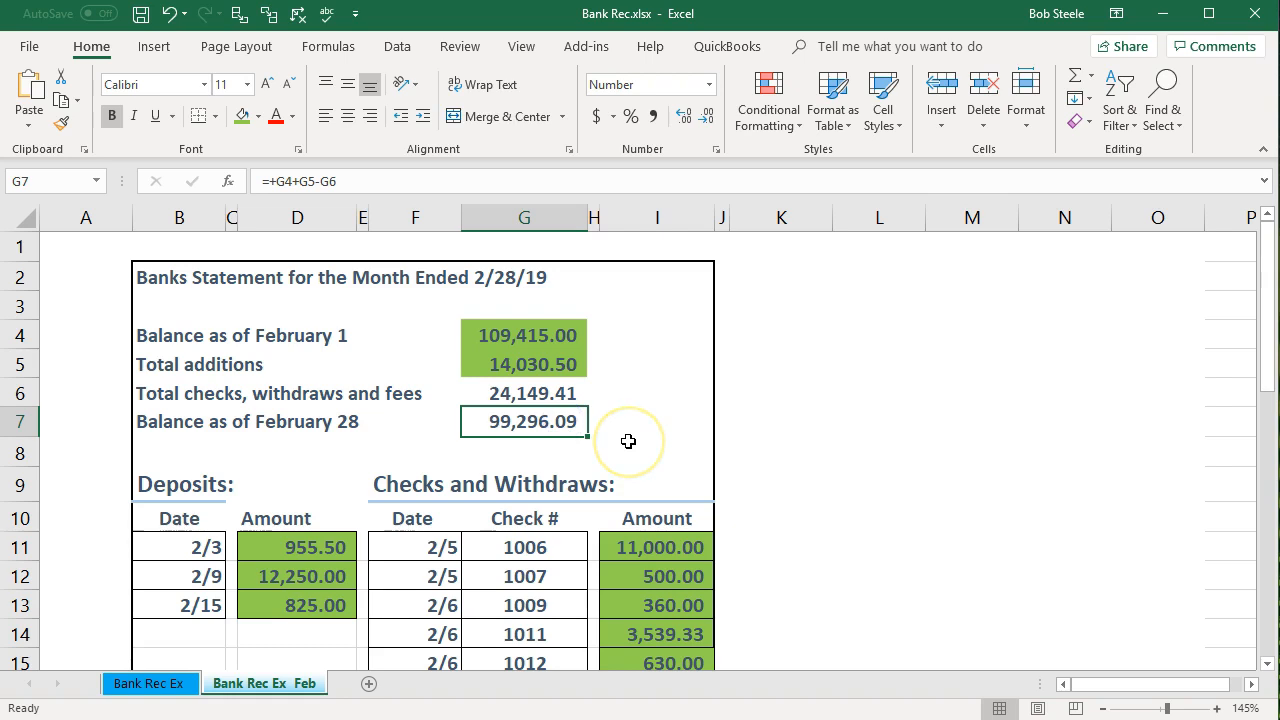
pyautogui.scroll(-3, 628, 441)
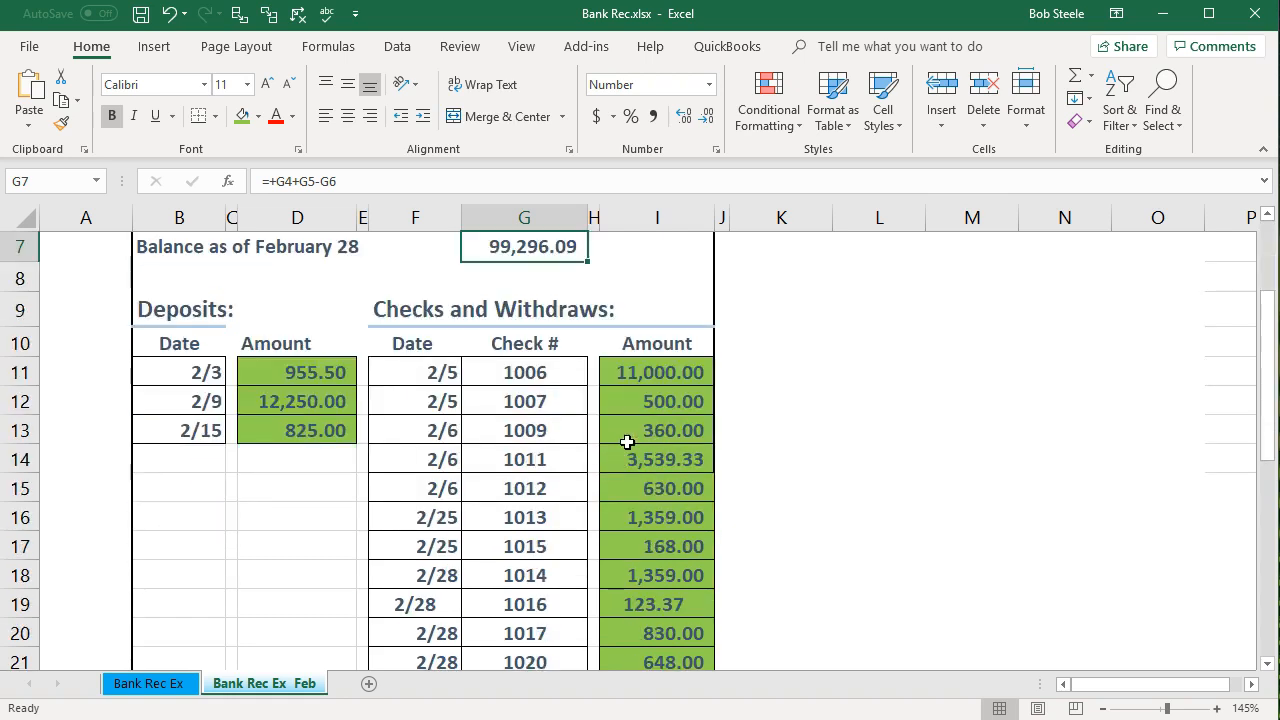
# Switch from the Excel statement to QuickBooks Online and open the Checking account's register from the chart of accounts.
pyautogui.scroll(-1, 624, 442)
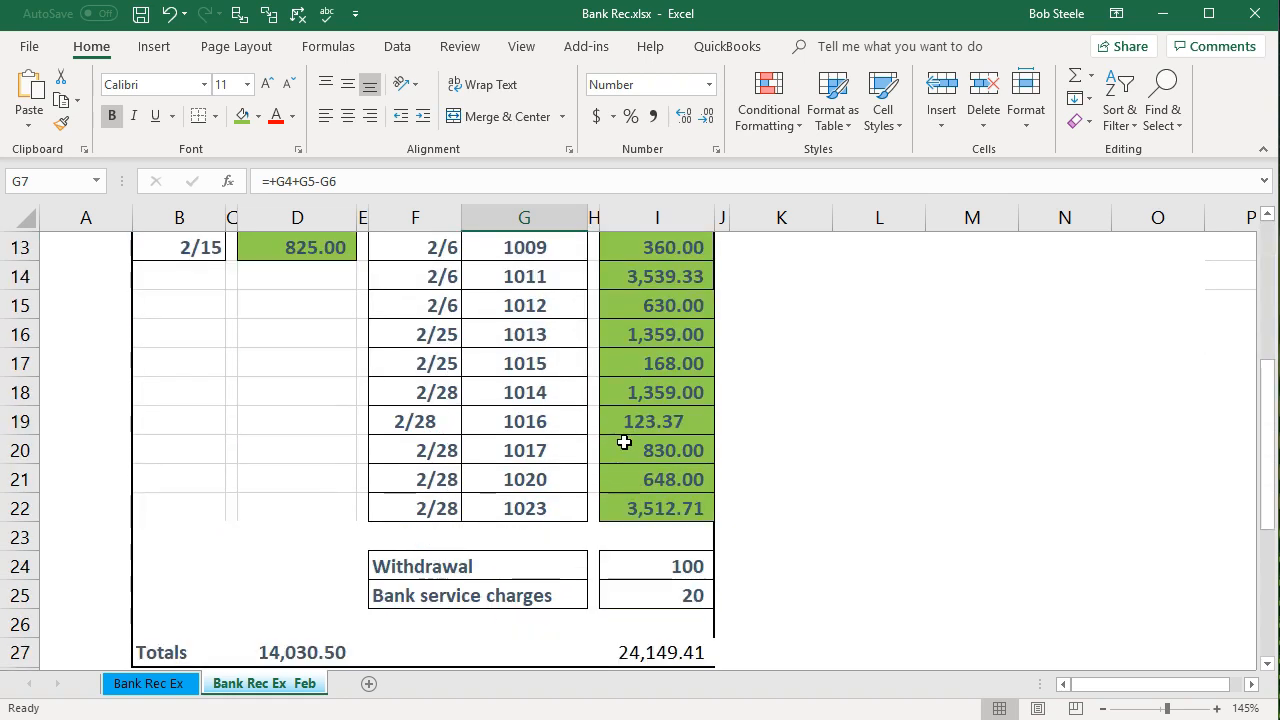
pyautogui.hotkey('alt', 'Tab')
pyautogui.moveTo(1118, 332)
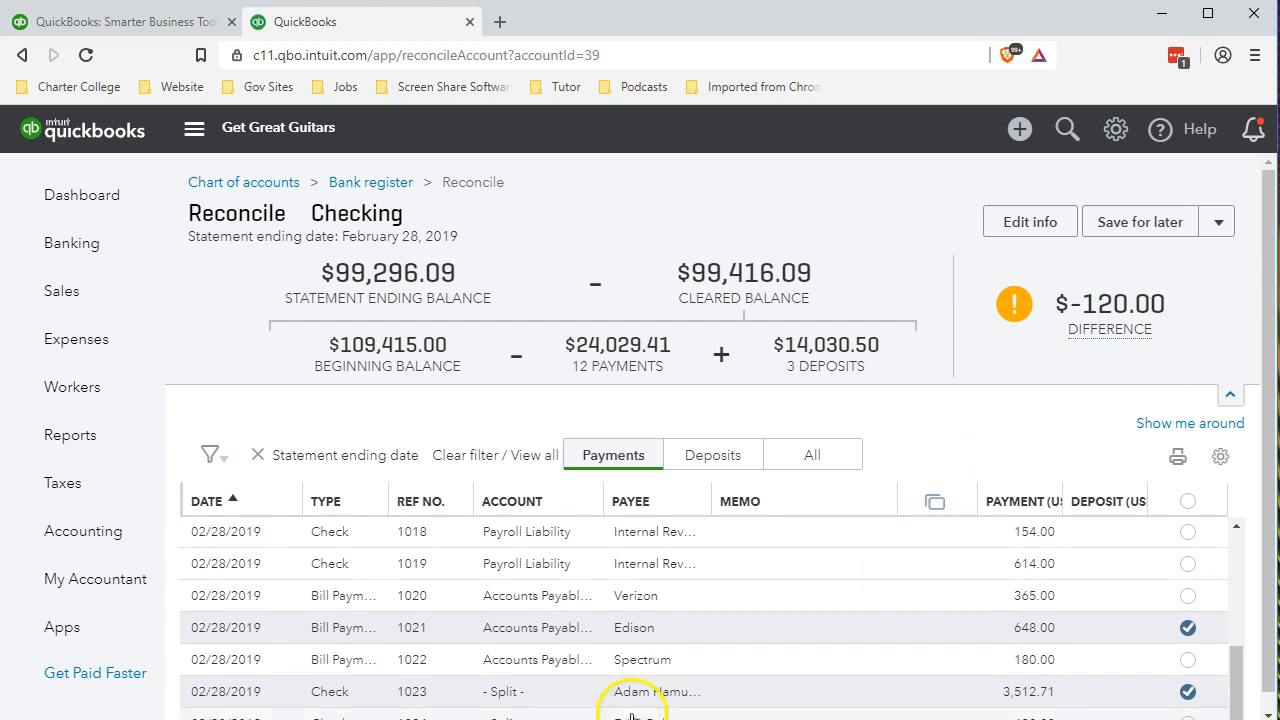
pyautogui.moveTo(92, 545)
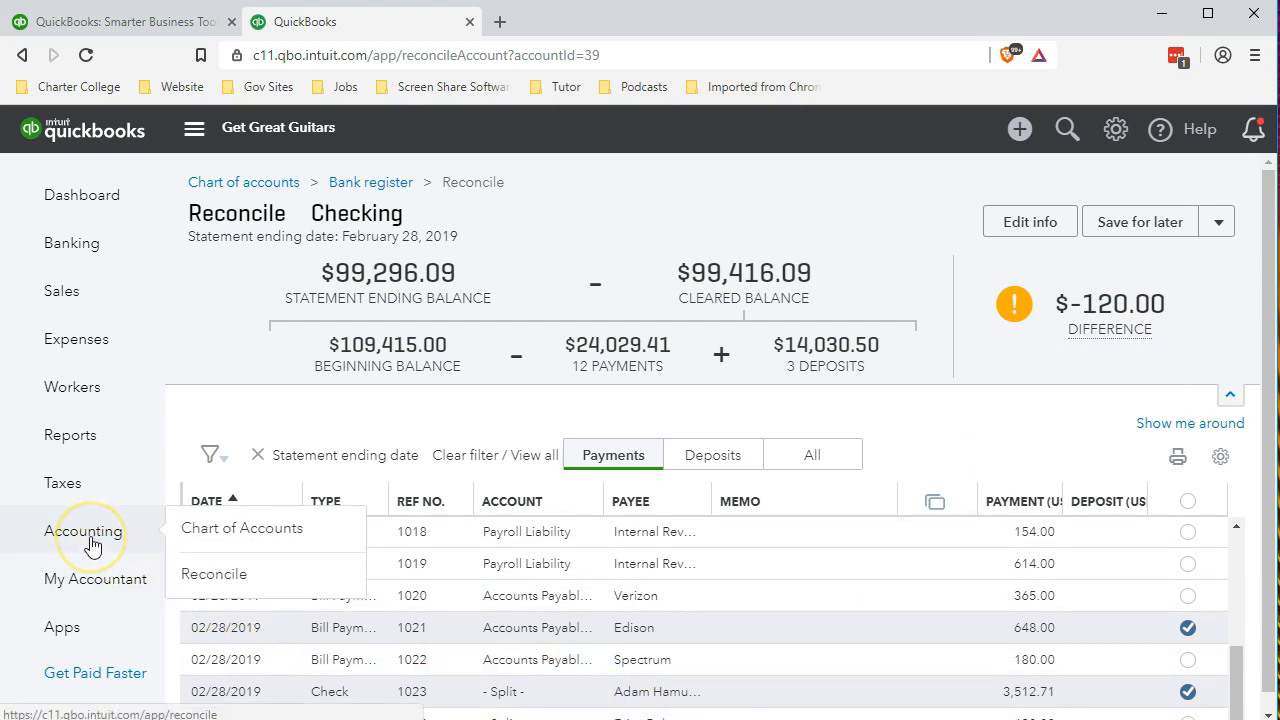
pyautogui.click(92, 545)
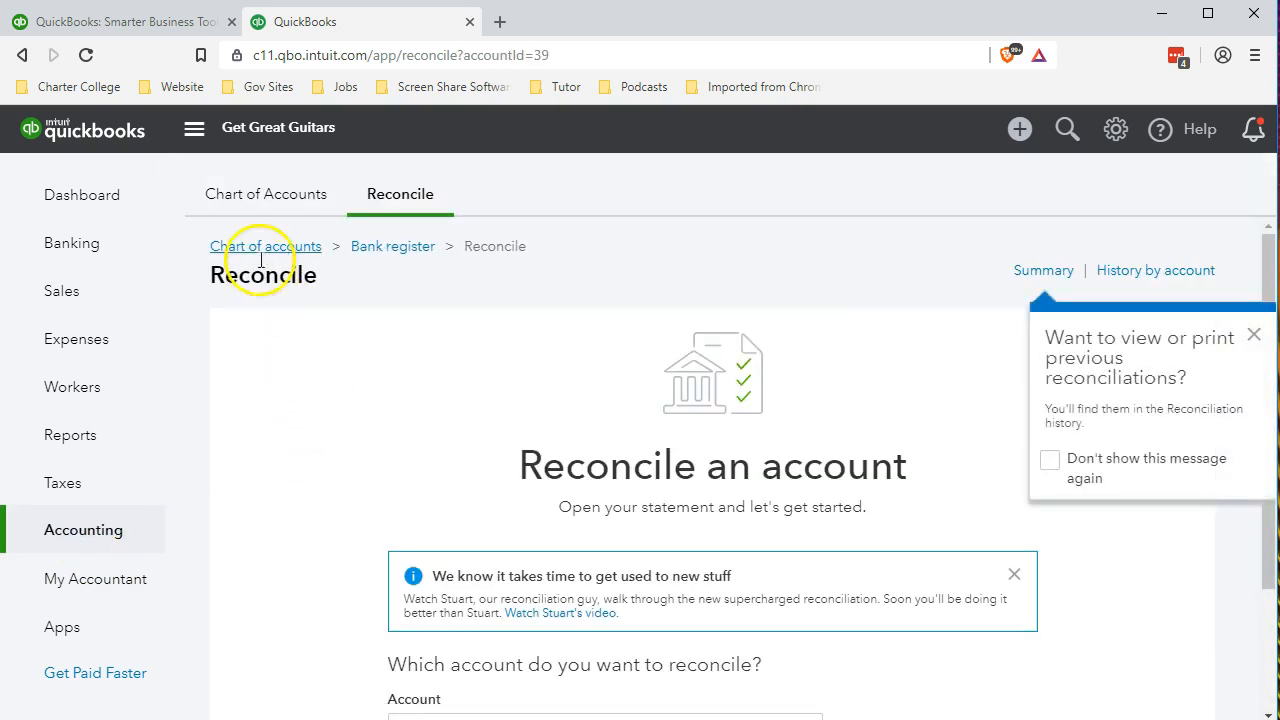
pyautogui.click(245, 194)
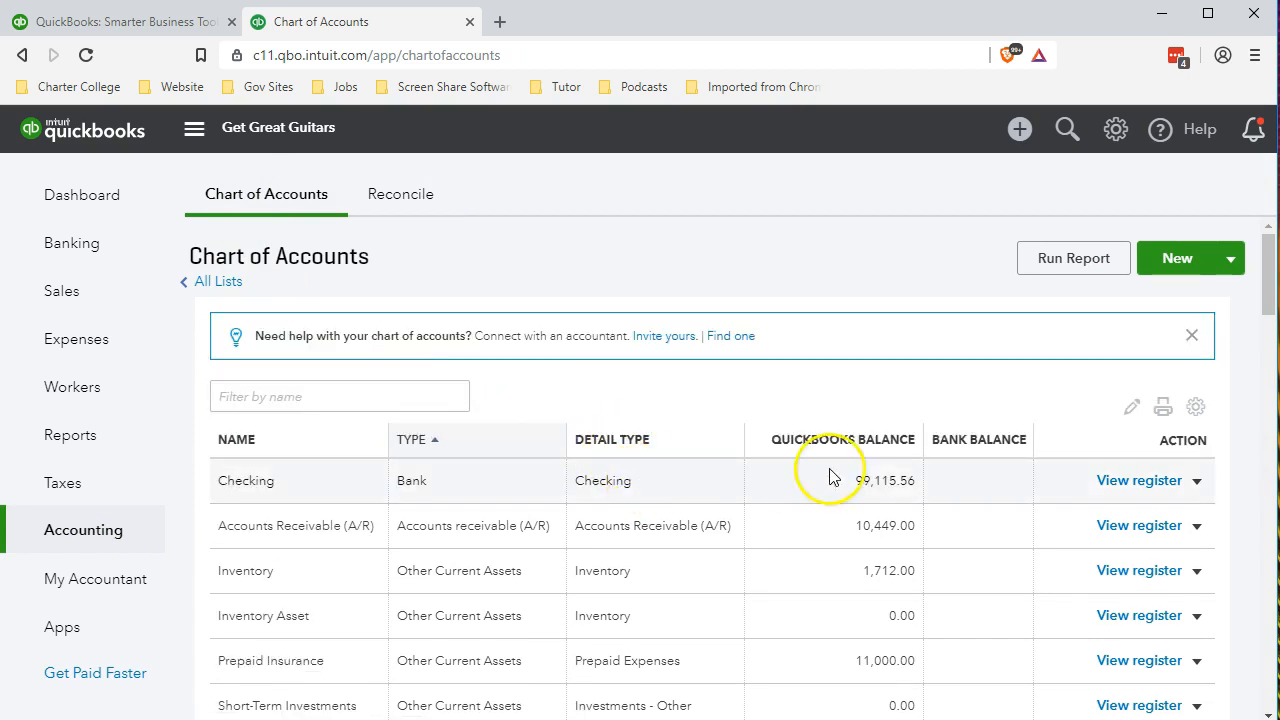
pyautogui.click(1150, 481)
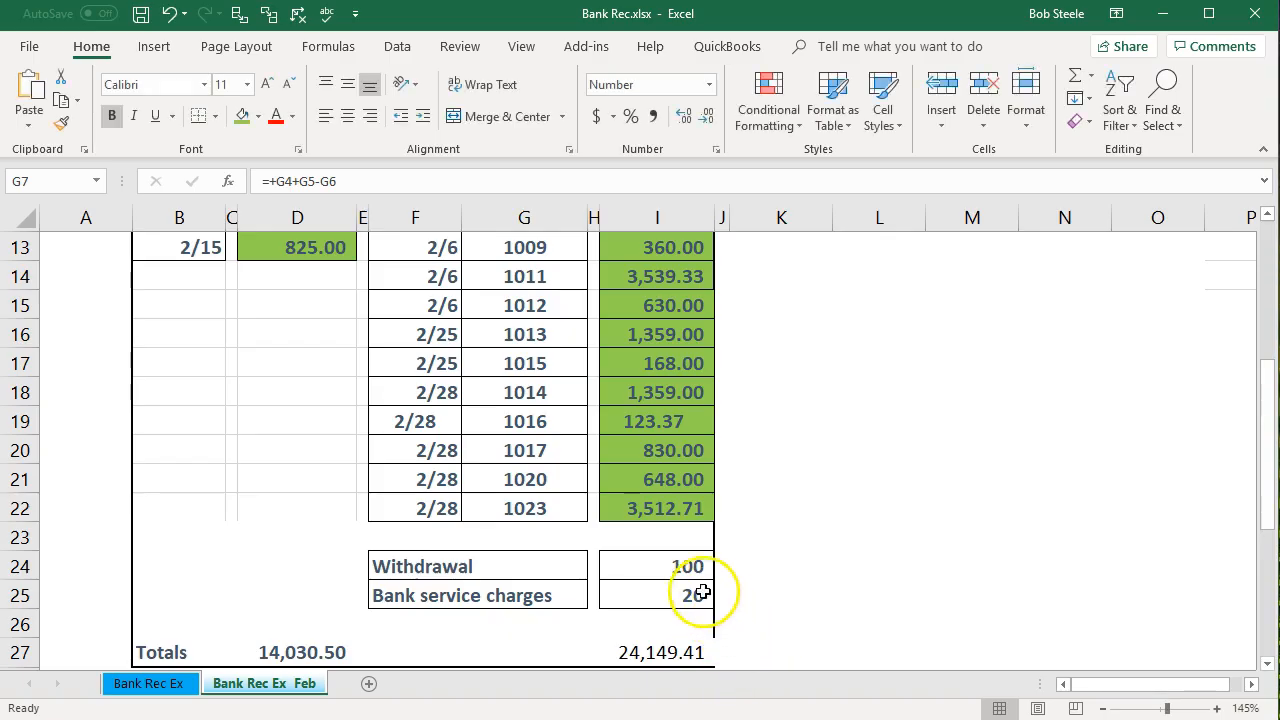
# Check the withdrawal in the Excel statement and start a register expense dated 02/28/2019 with memo Draw and payment 100.
pyautogui.click(699, 566)
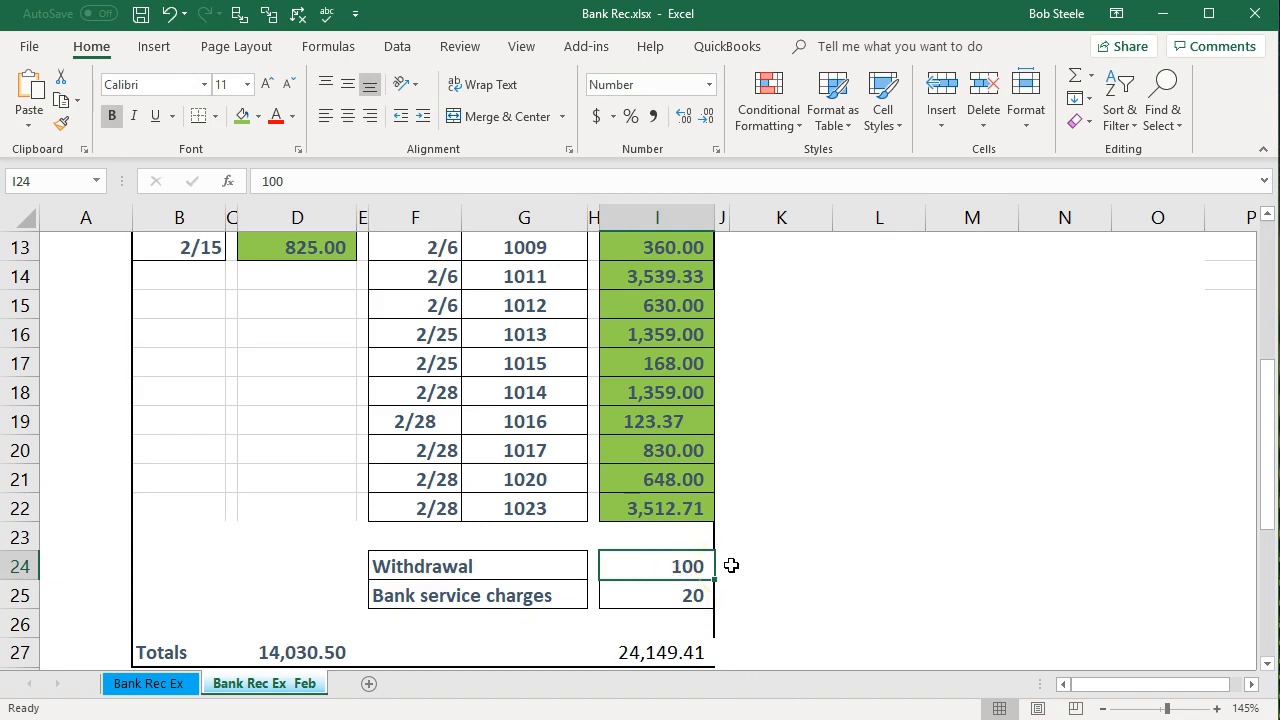
pyautogui.click(578, 719)
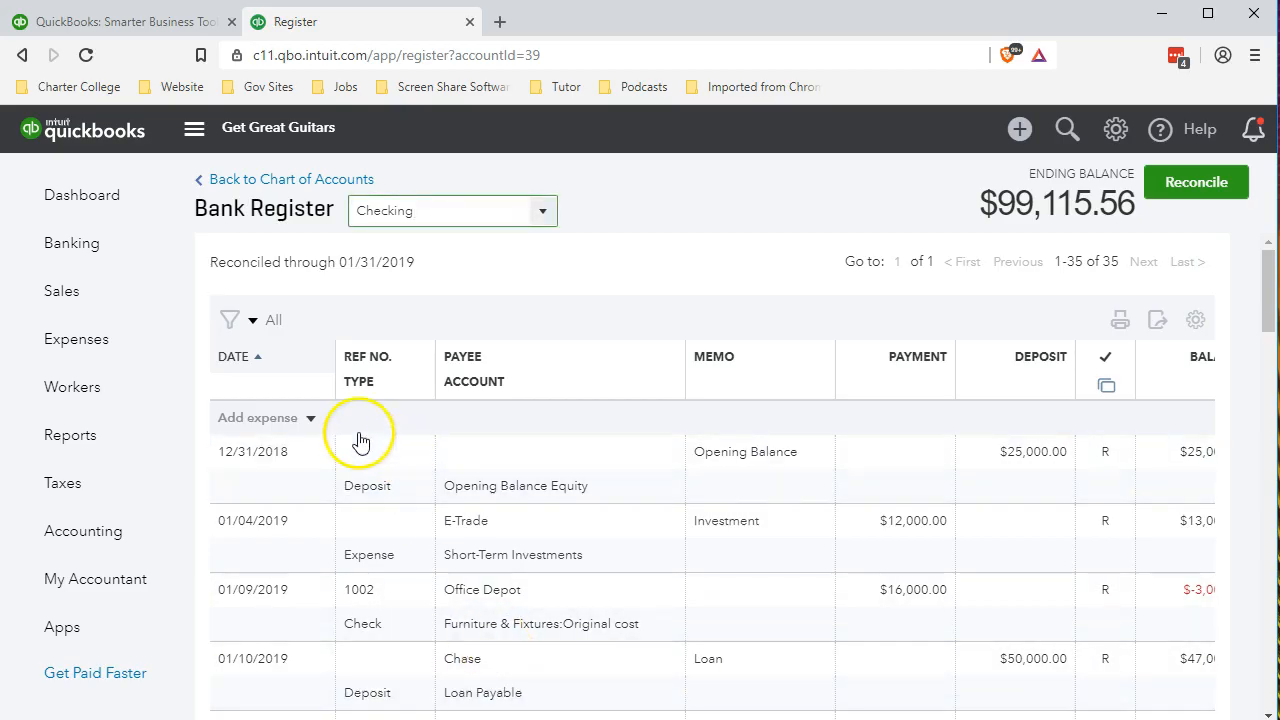
pyautogui.click(310, 418)
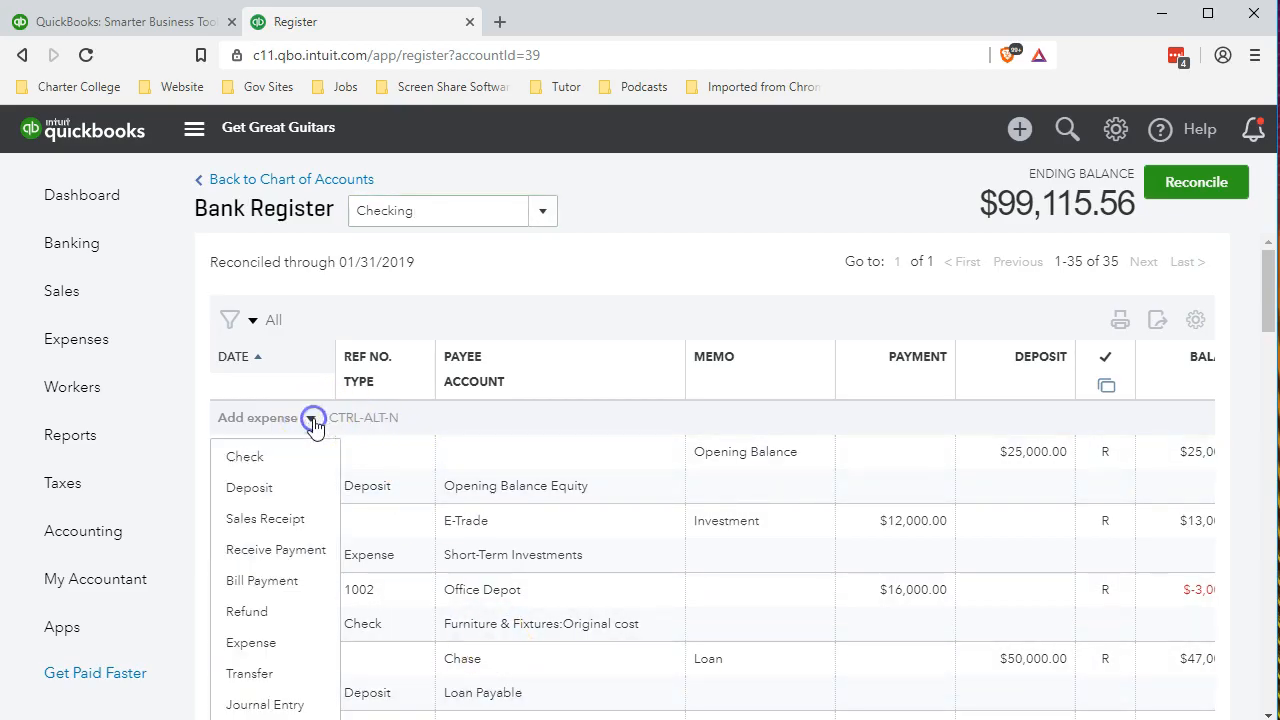
pyautogui.click(280, 640)
pyautogui.write('0228')
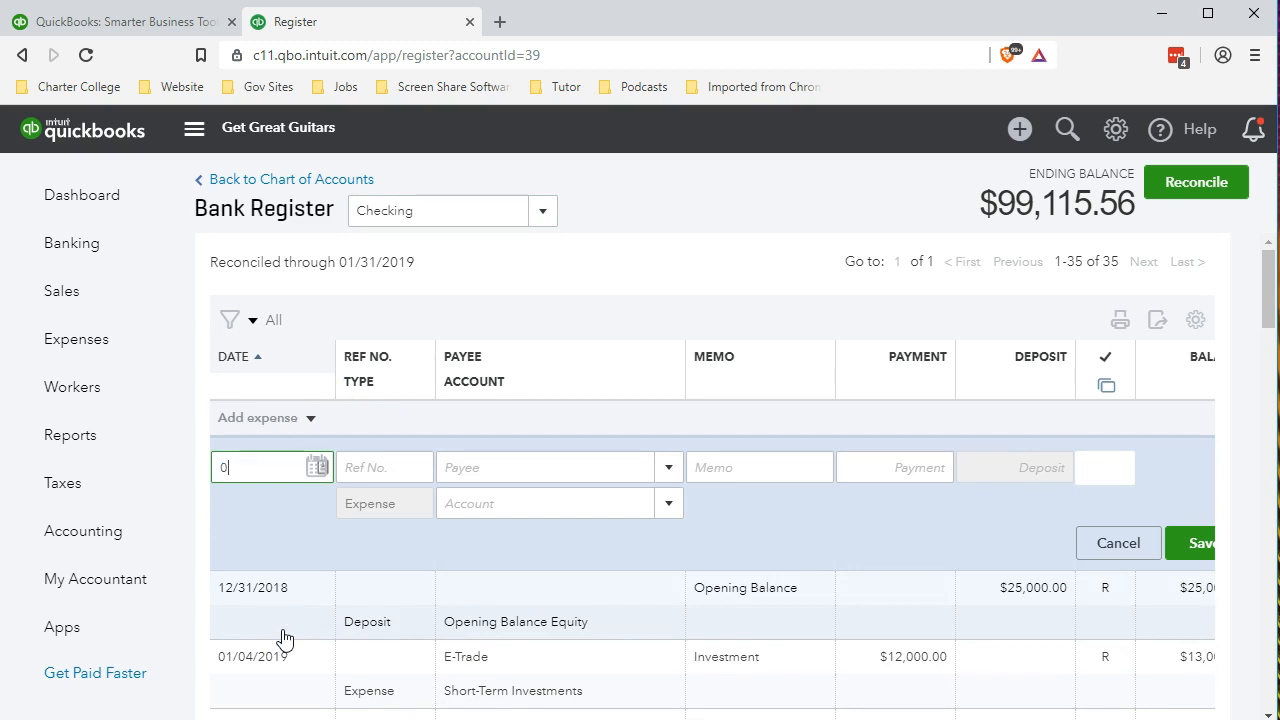
pyautogui.press('Tab')
pyautogui.press('Tab')
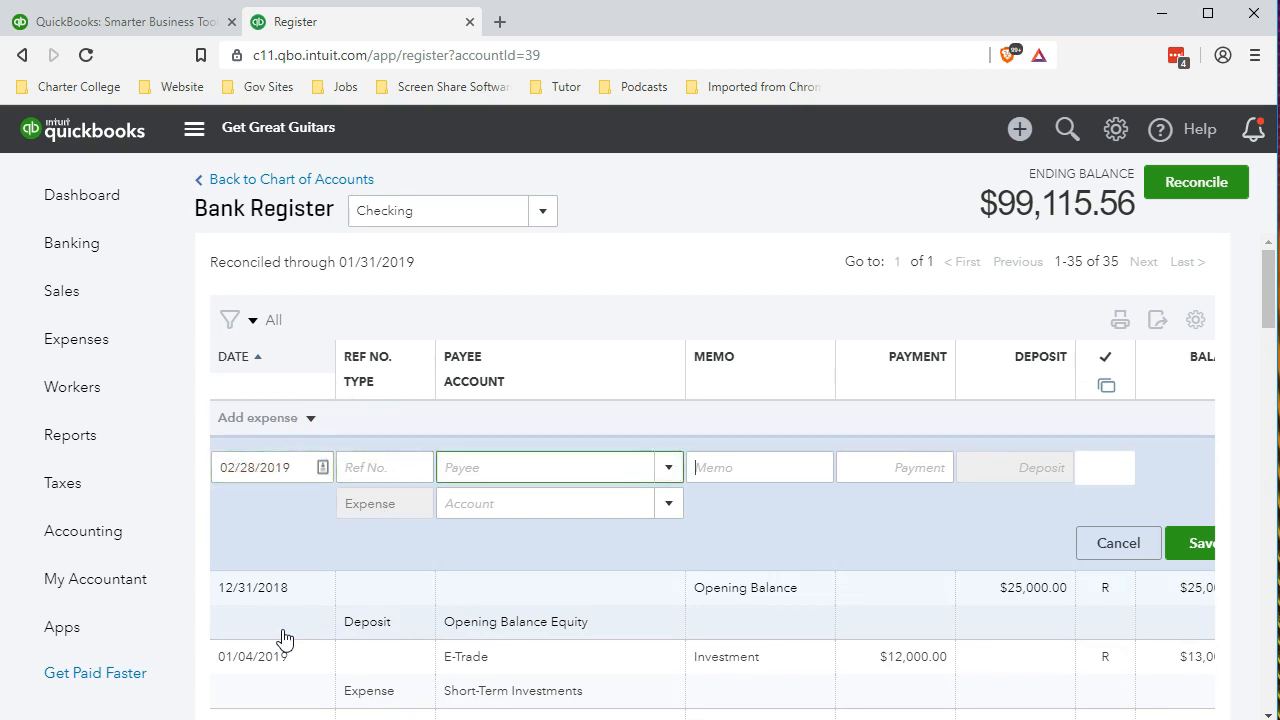
pyautogui.write('Draw')
pyautogui.press('Tab')
pyautogui.write('100')
pyautogui.press('Tab')
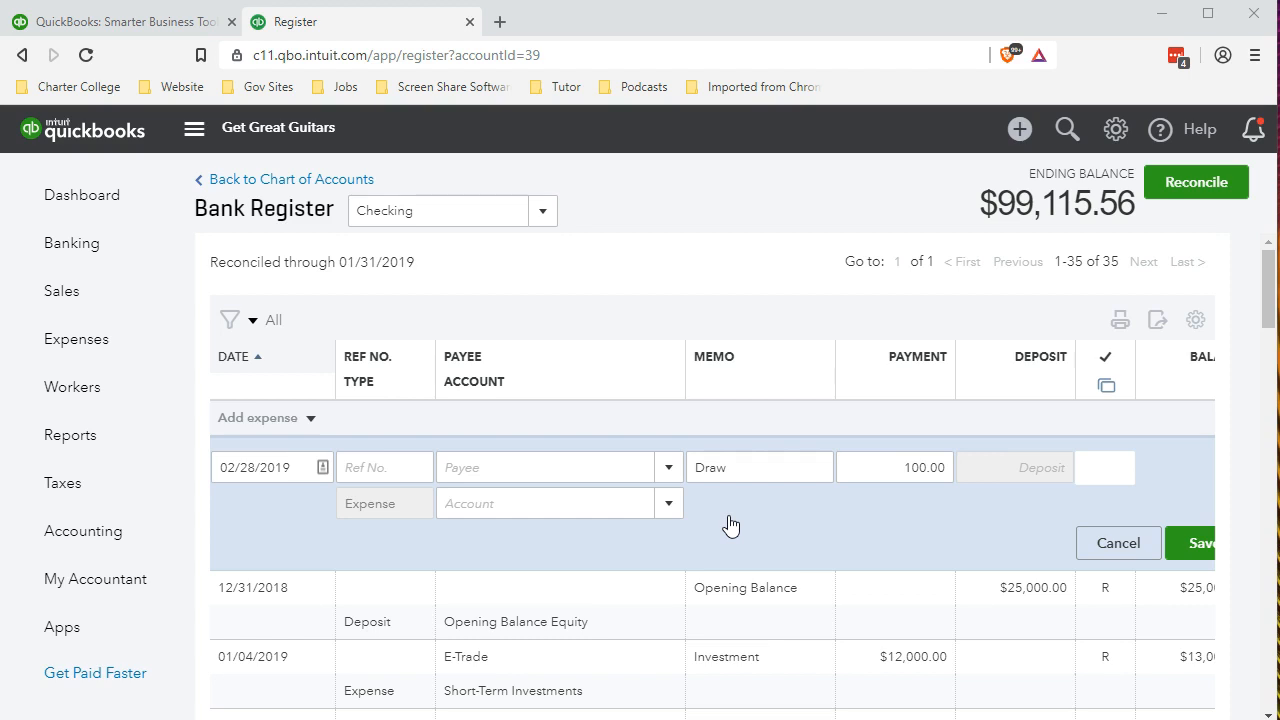
# Assign the Draw expense to the account Owner's Pay & Personal Expenses and save it.
pyautogui.click(668, 506)
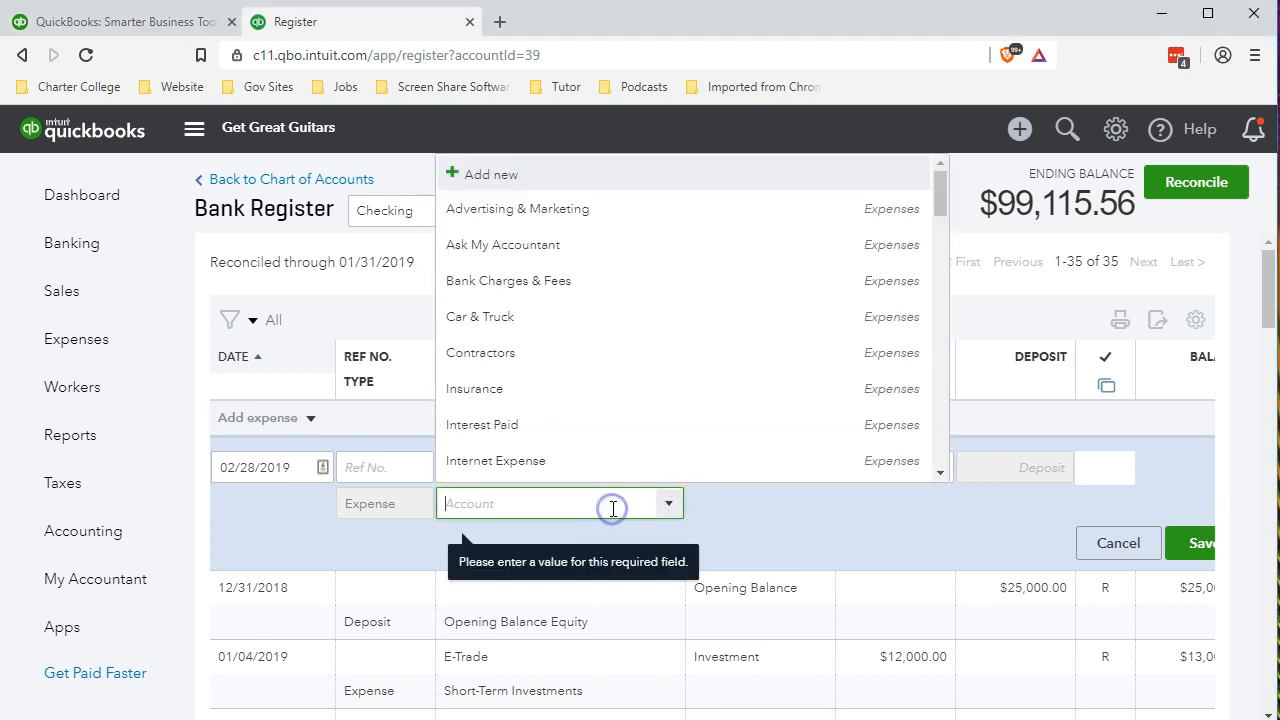
pyautogui.write('Own')
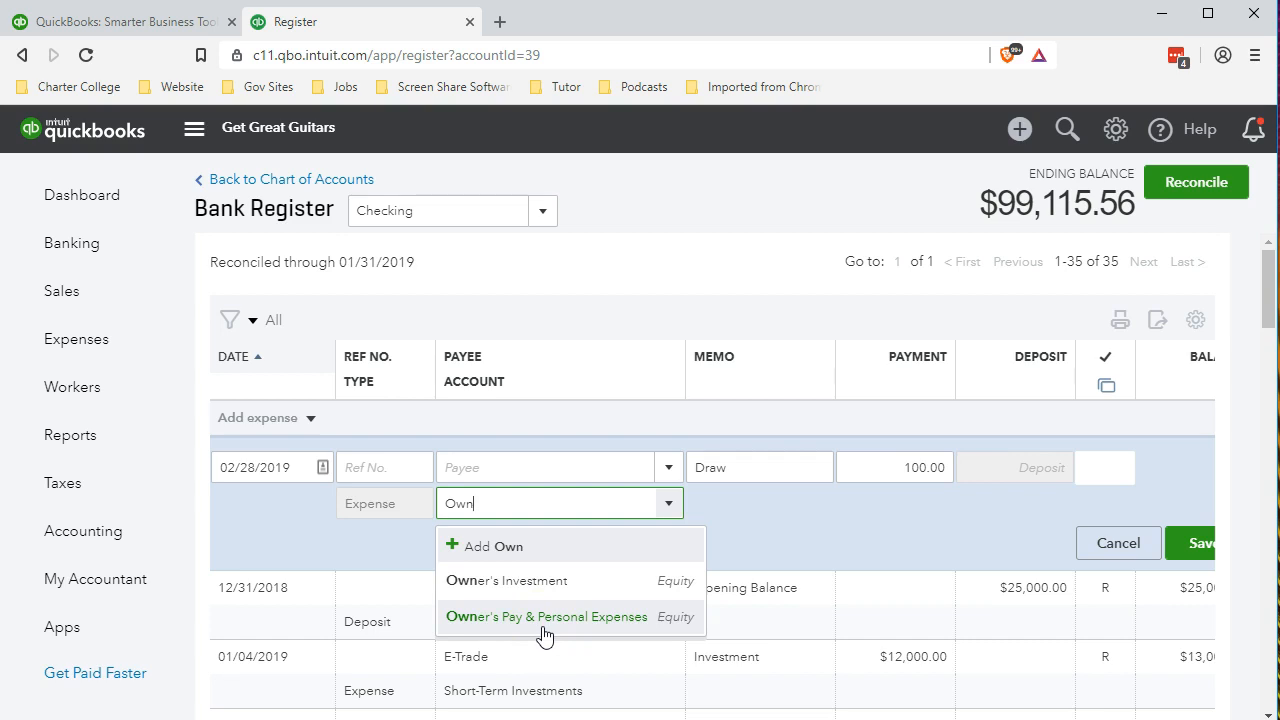
pyautogui.click(663, 630)
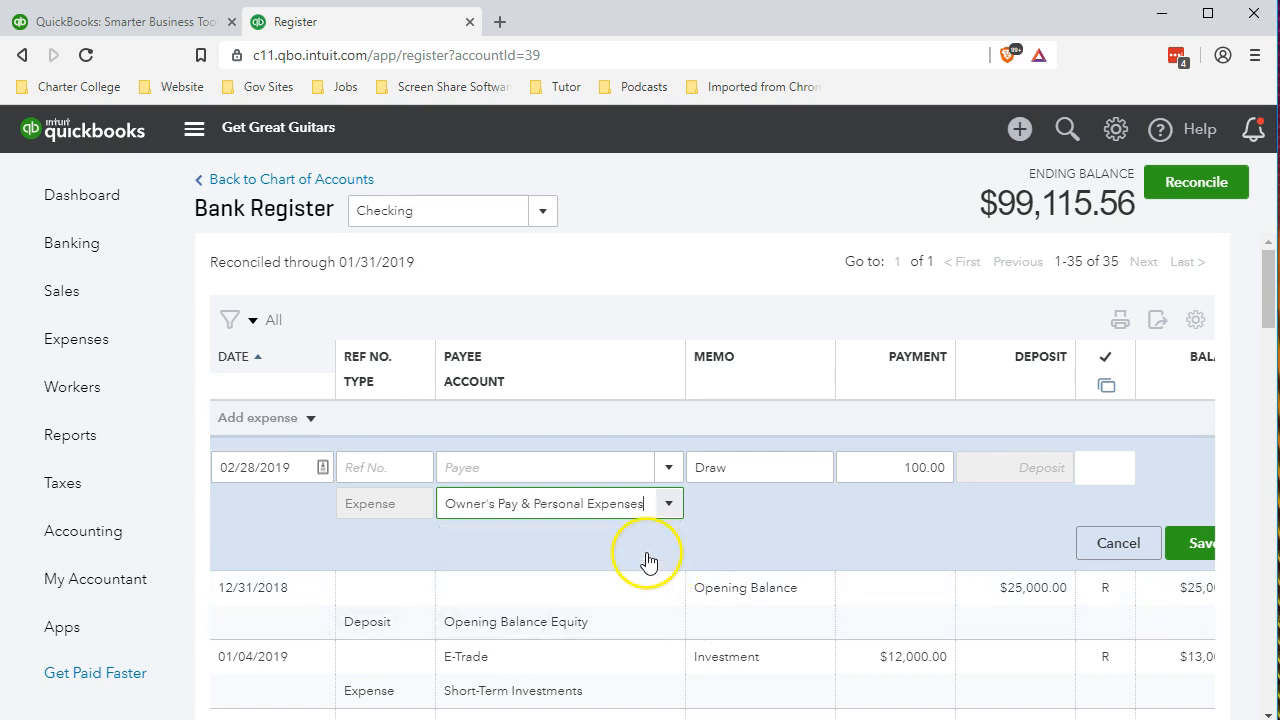
pyautogui.click(1199, 545)
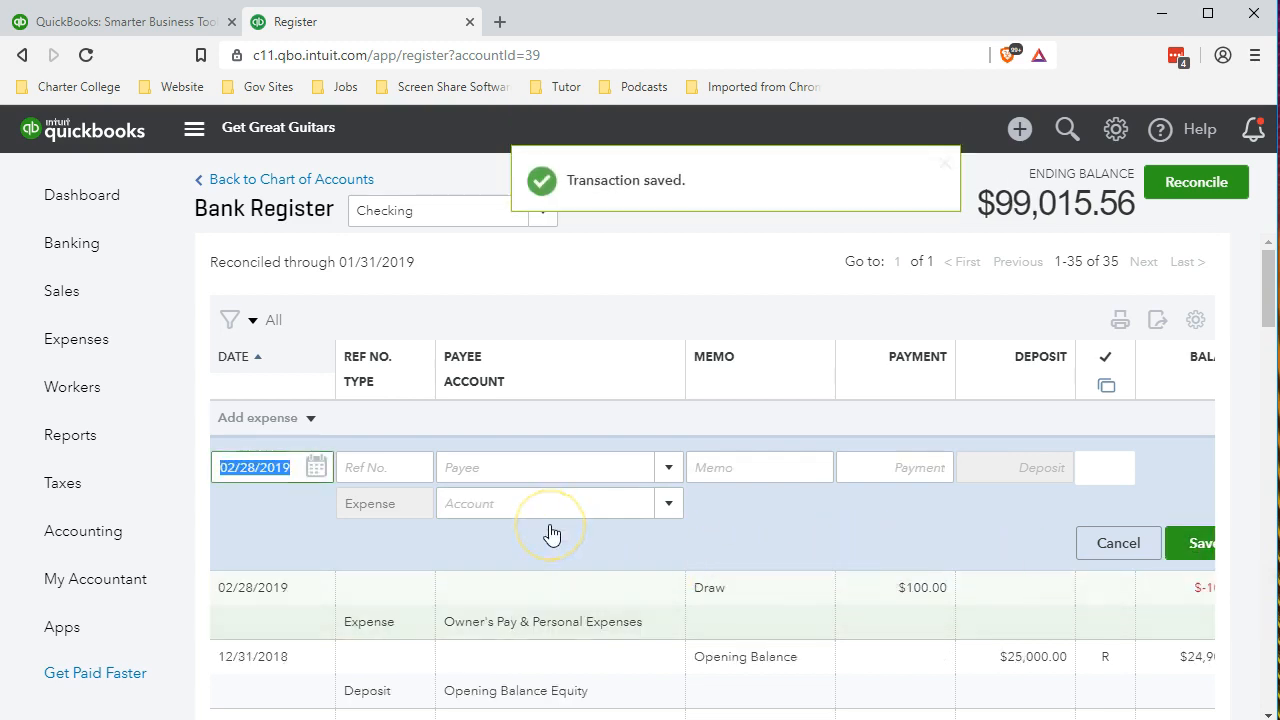
# Check the bank service charges in the Excel statement and enter a payment of 20 on a new expense dated 02/28/2019.
pyautogui.hotkey('alt', 'Tab')
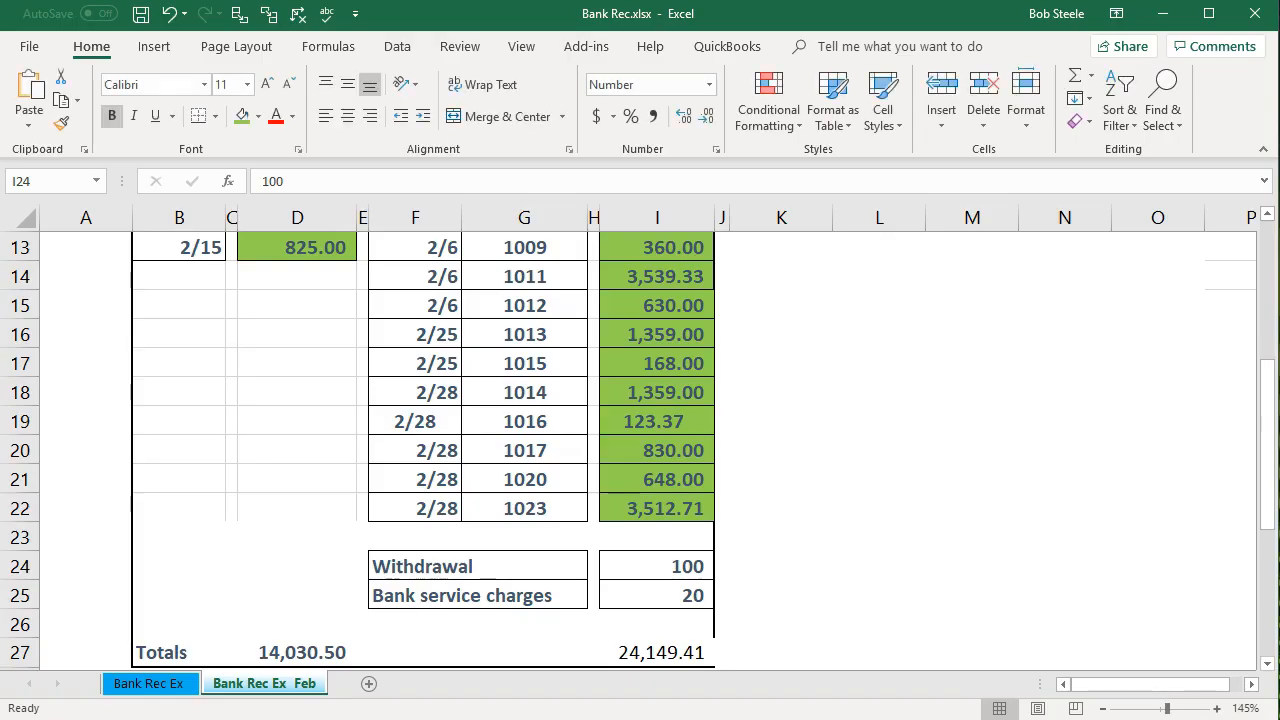
pyautogui.hotkey('alt', 'Tab')
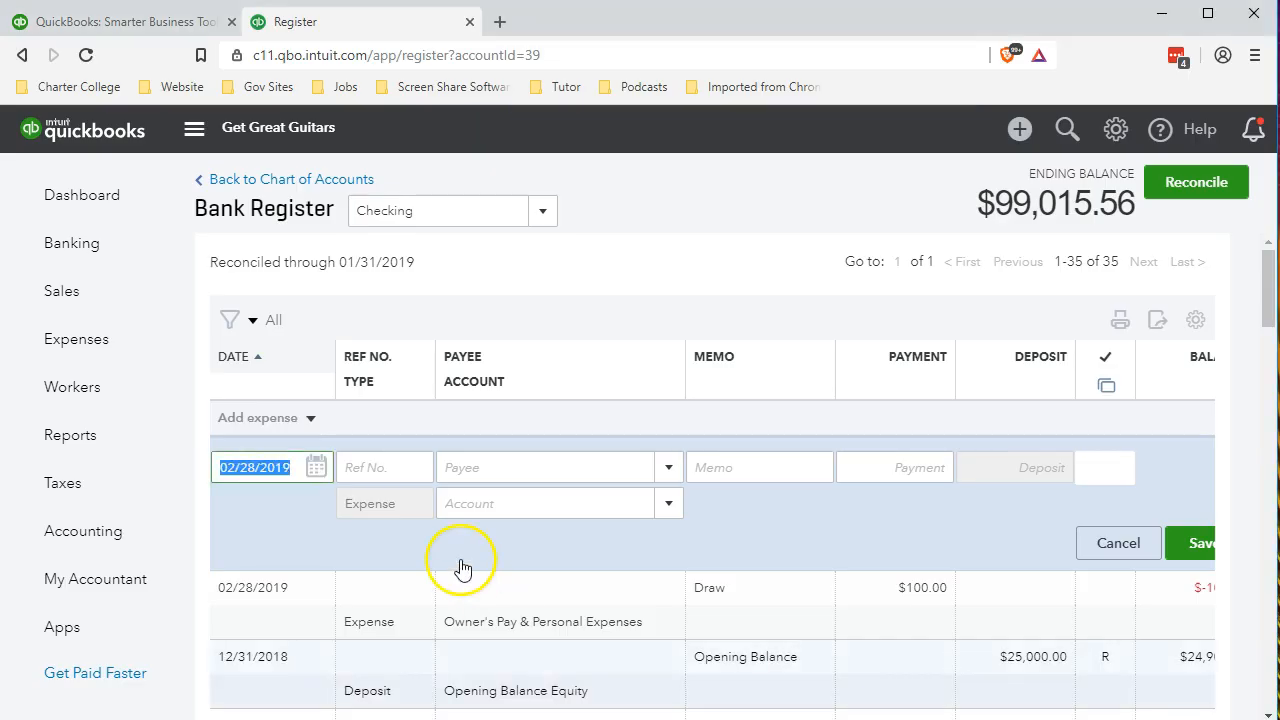
pyautogui.press('Tab')
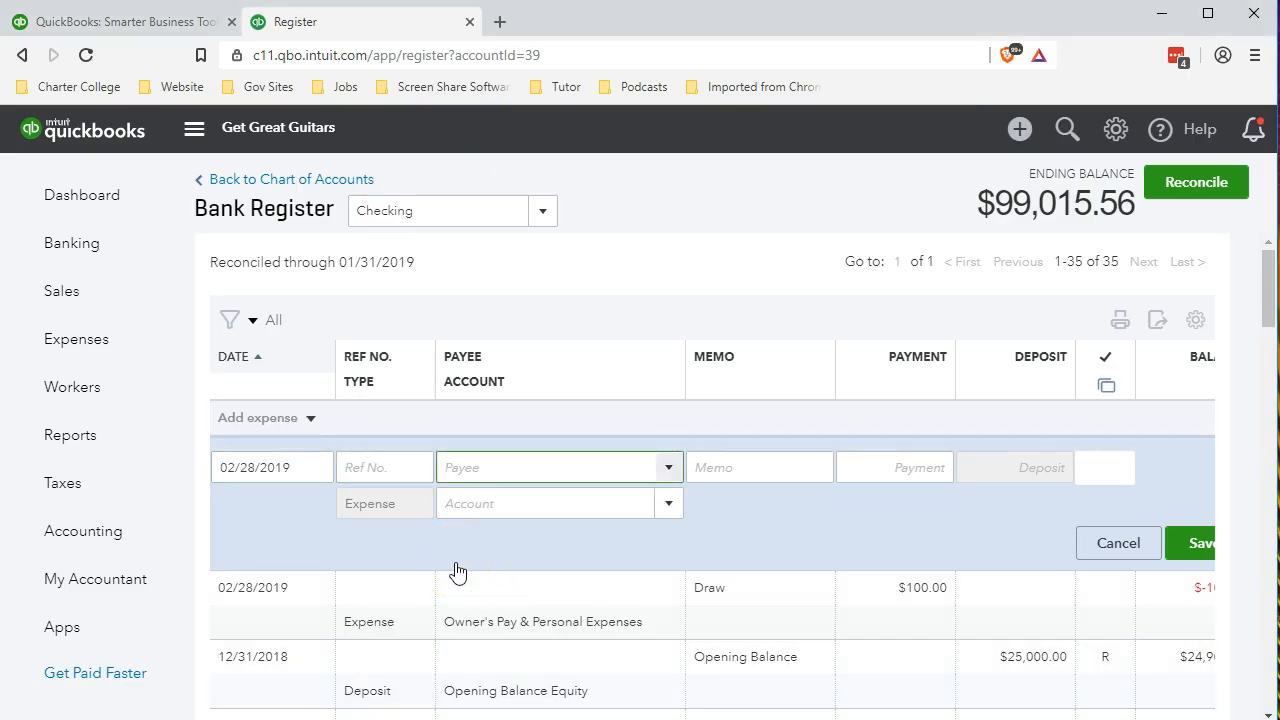
pyautogui.press('Tab')
pyautogui.press('Tab')
pyautogui.write('20')
pyautogui.press('Tab')
pyautogui.press('Tab')
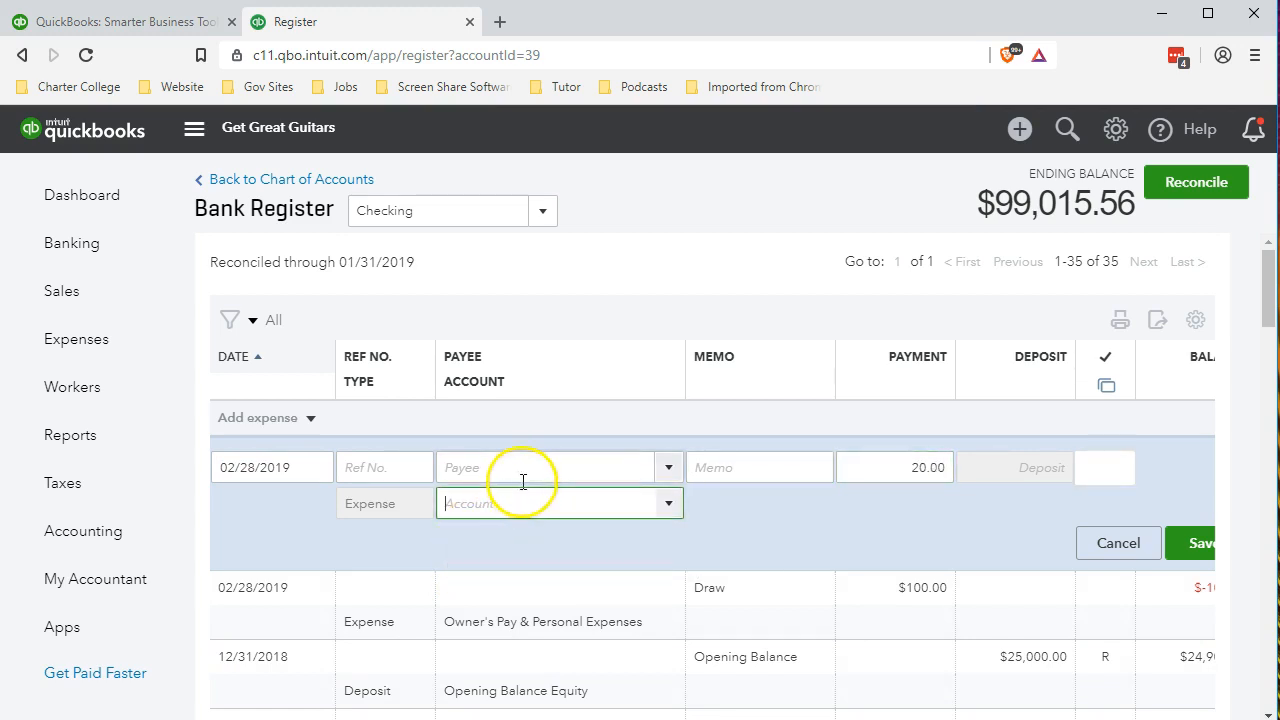
# Assign the 20.00 expense to the account Bank Charges & Fees and save it.
pyautogui.write('ser')
pyautogui.press('BackSpace')
pyautogui.press('BackSpace')
pyautogui.press('BackSpace')
pyautogui.press('BackSpace')
pyautogui.write('b')
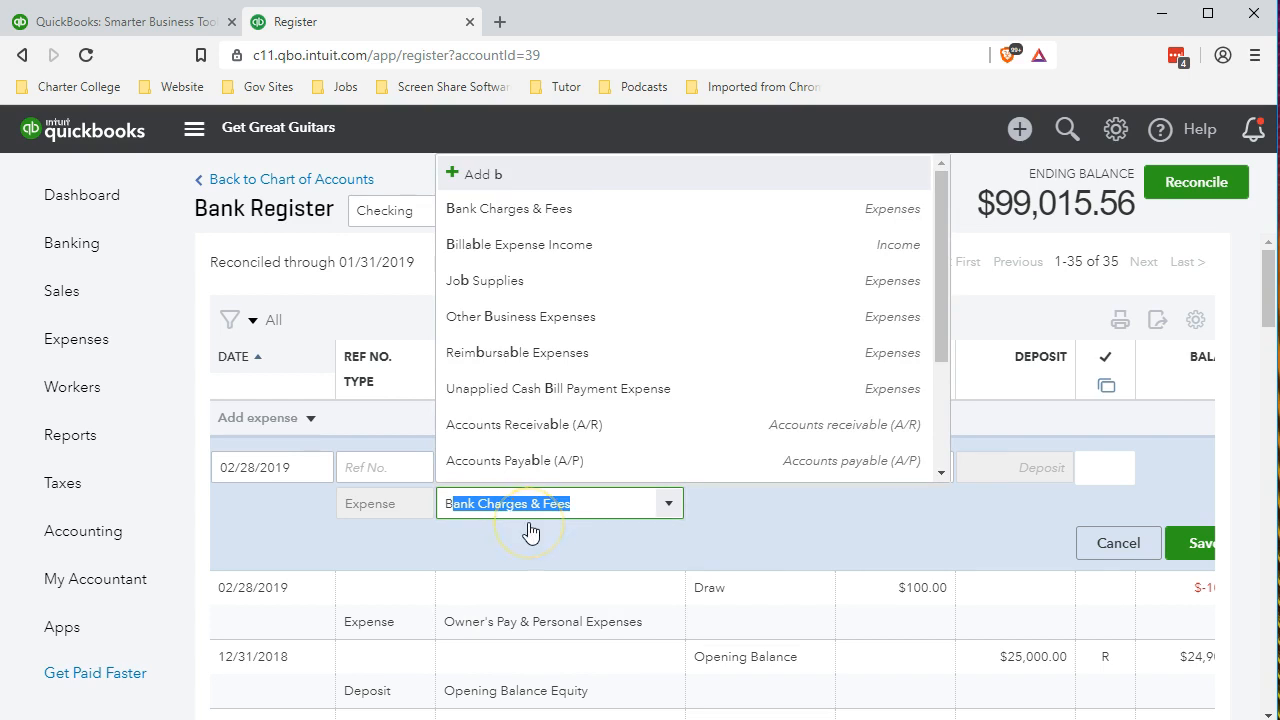
pyautogui.click(530, 532)
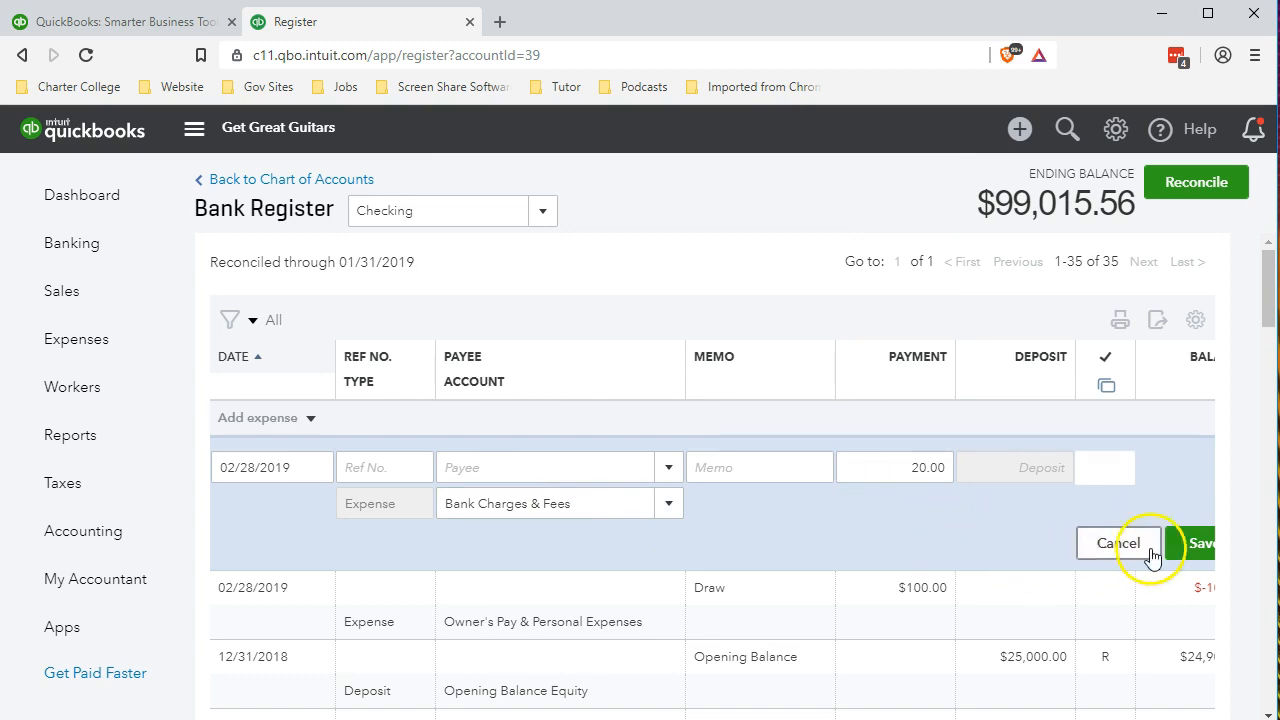
pyautogui.click(1182, 550)
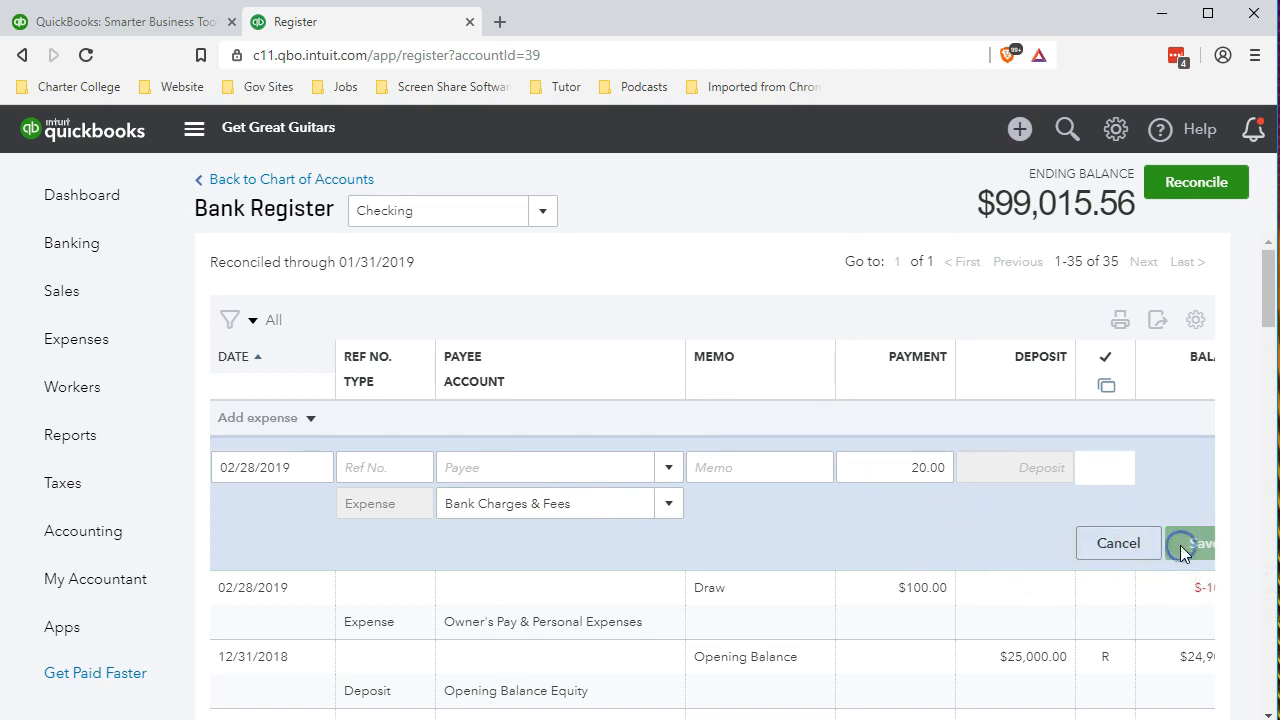
# Resume the Checking account reconciliation and list only the payments.
pyautogui.click(100, 530)
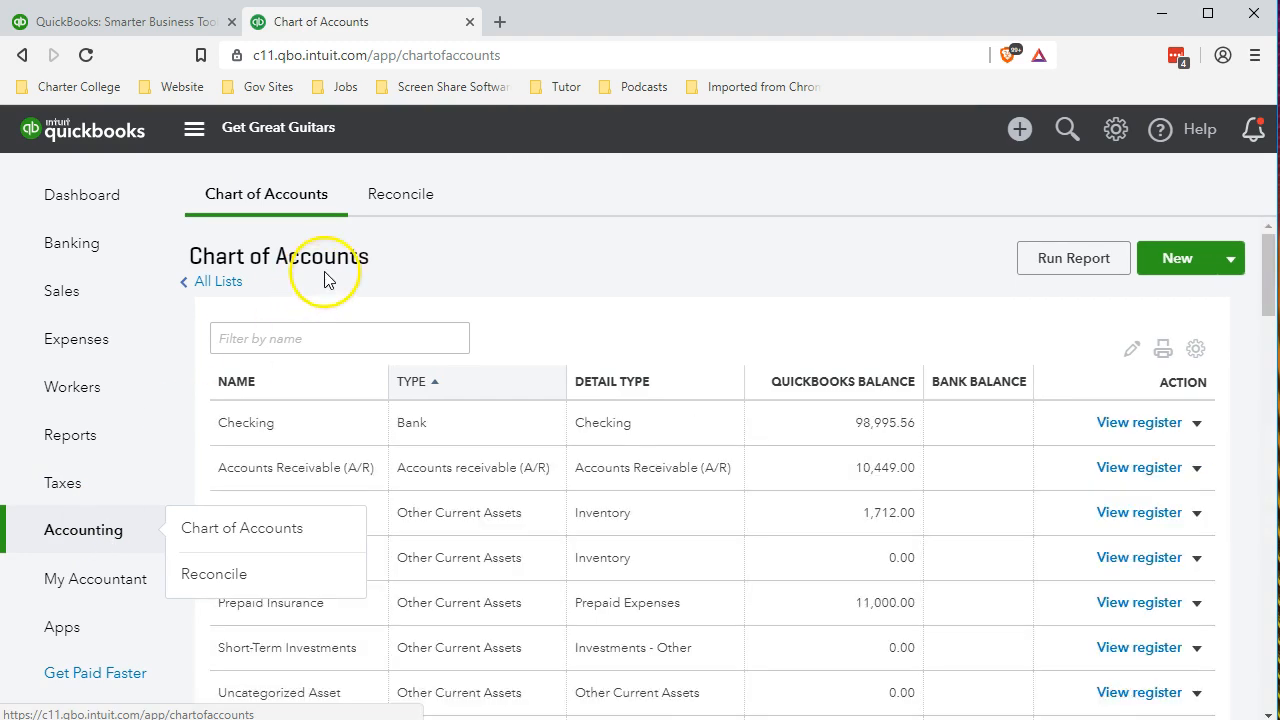
pyautogui.click(400, 194)
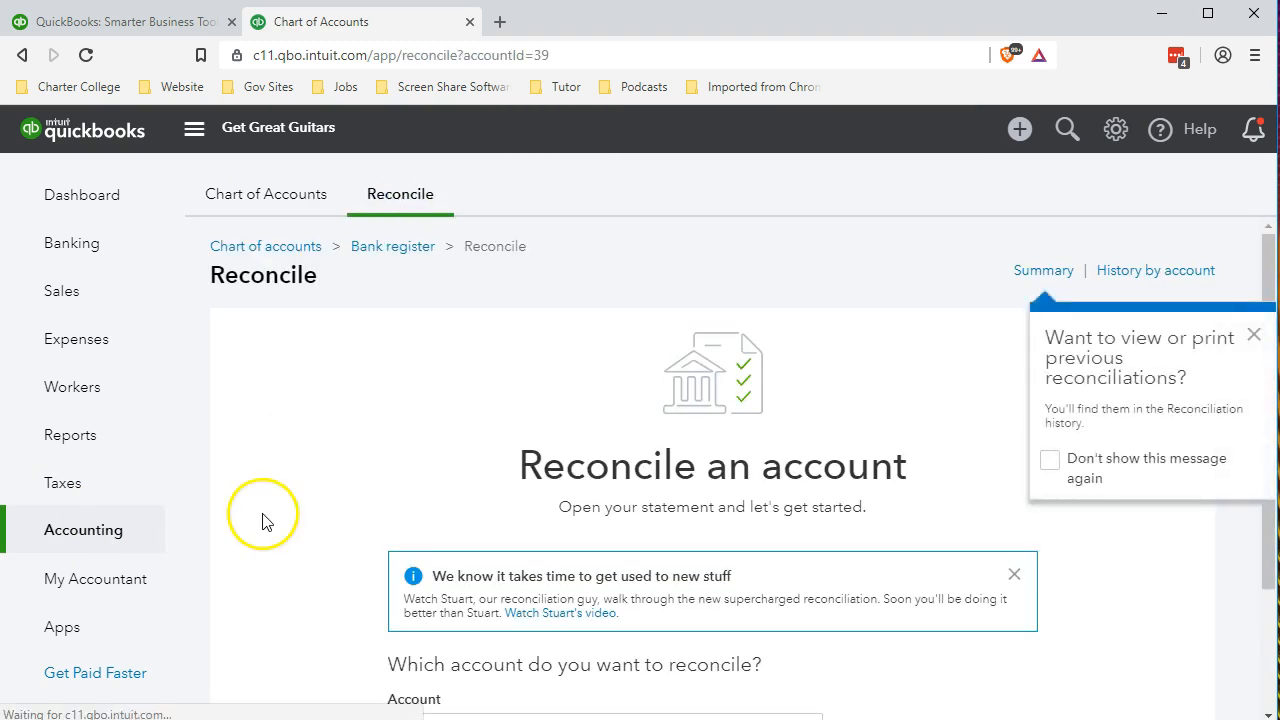
pyautogui.scroll(-2, 263, 517)
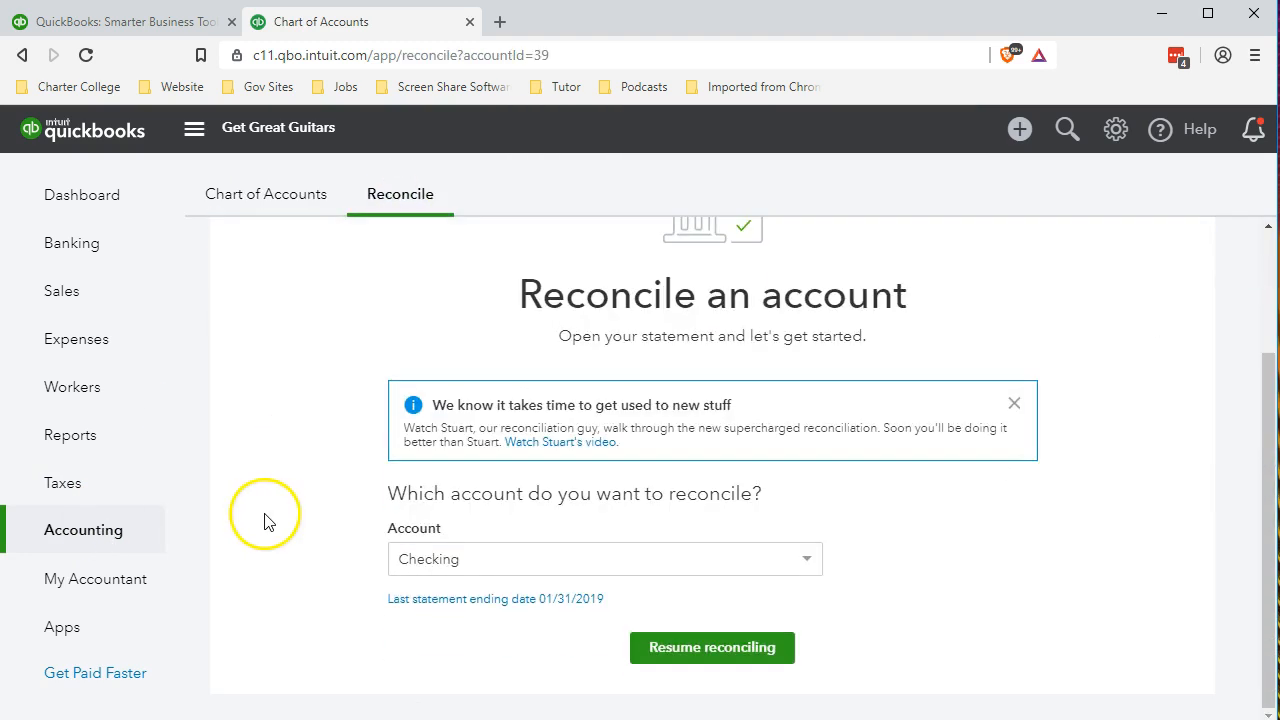
pyautogui.click(683, 660)
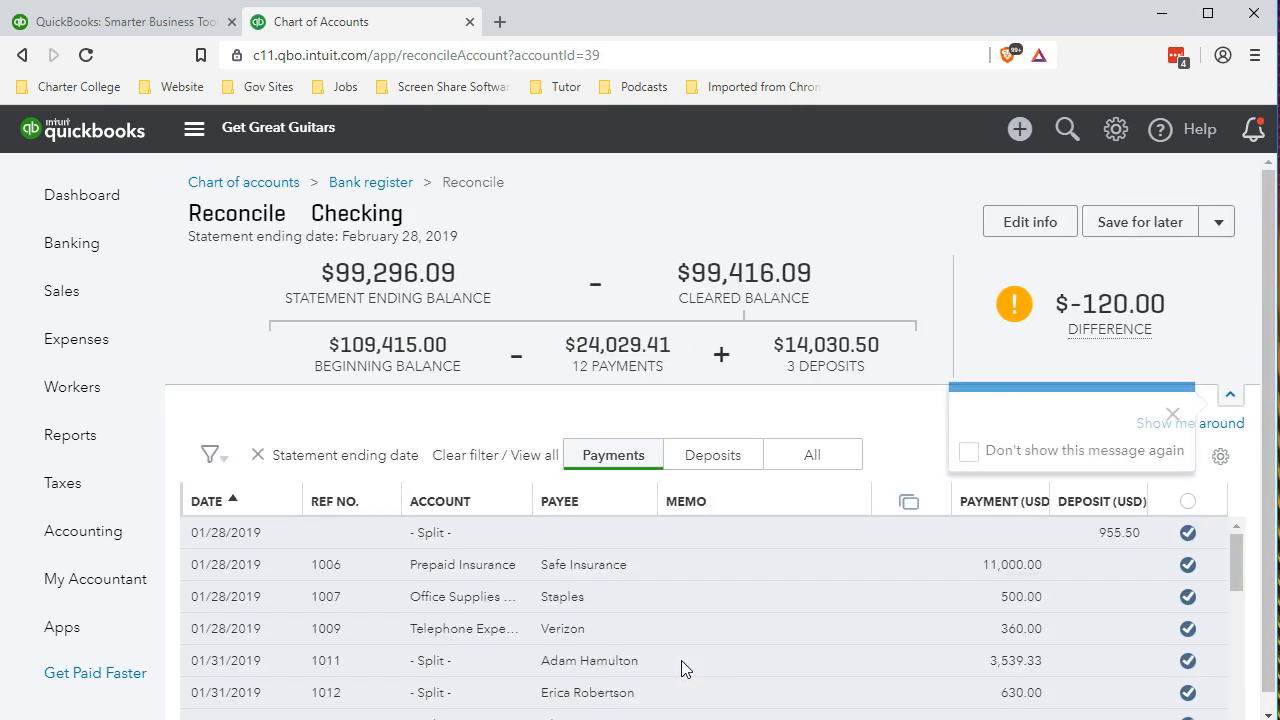
pyautogui.click(618, 458)
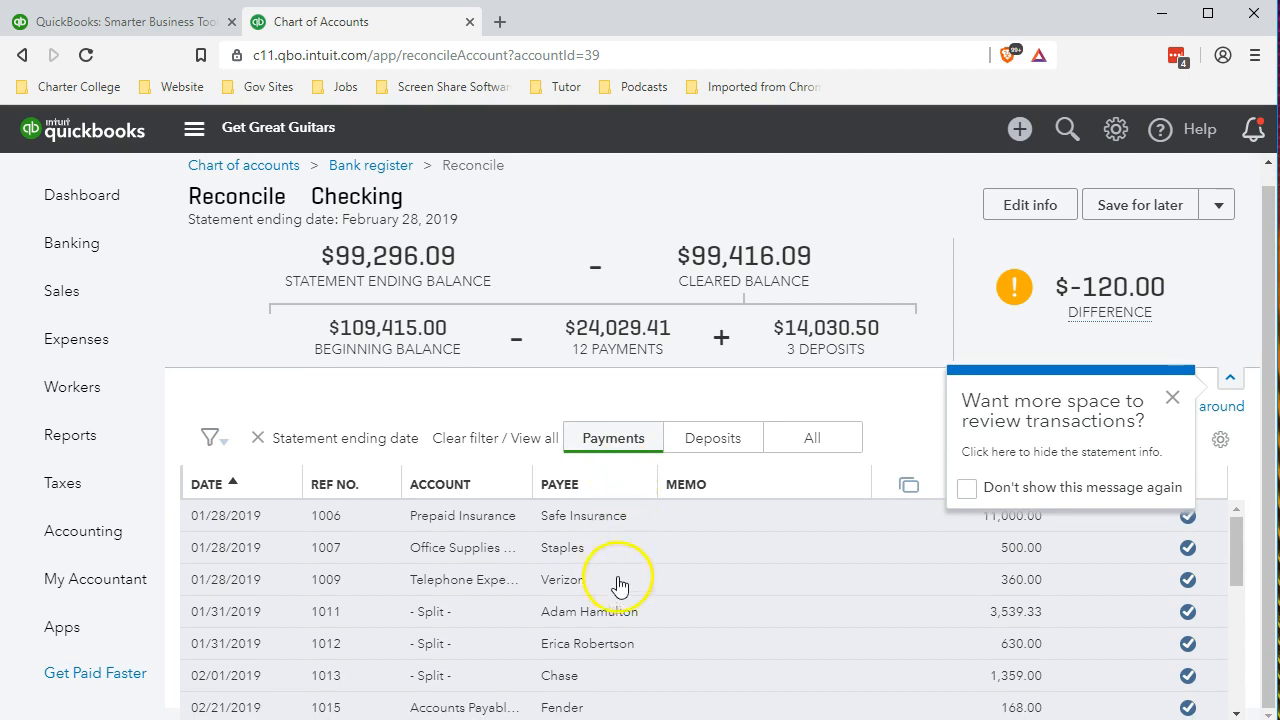
# Mark the 20.00 bank charges and the 100.00 Draw payment dated 02/28/2019 as cleared in the reconciliation.
pyautogui.scroll(-5, 618, 585)
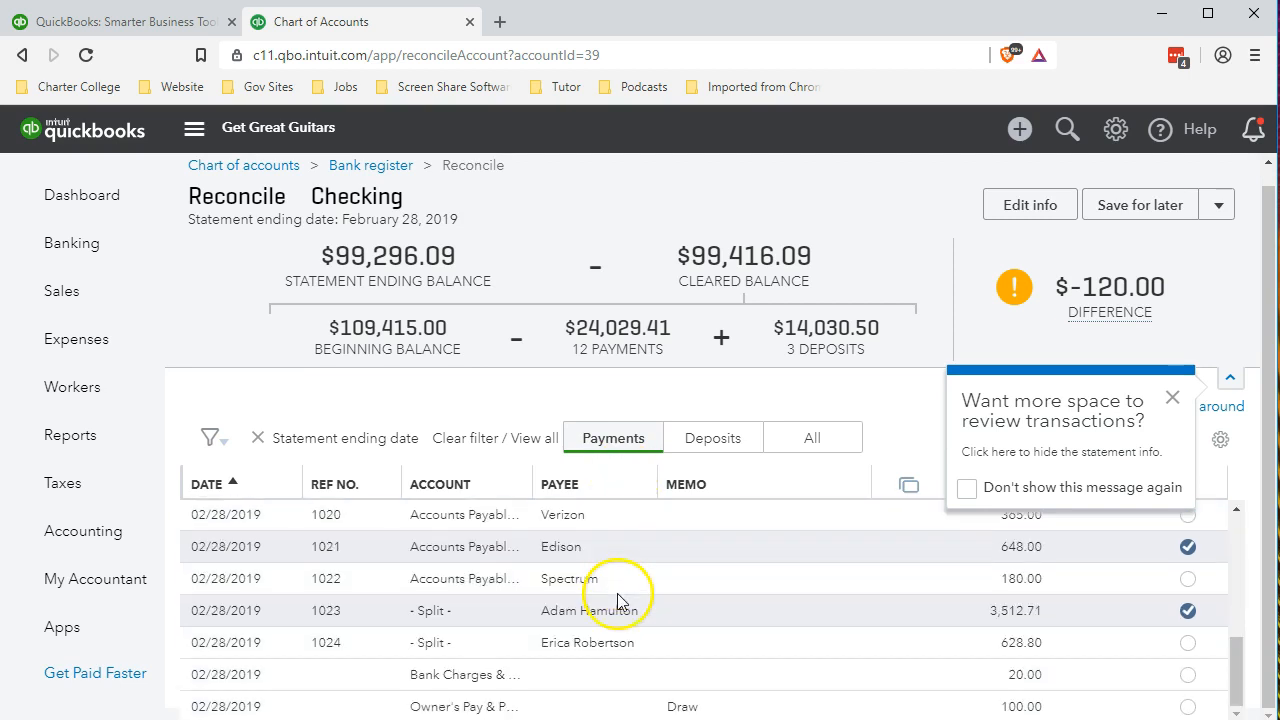
pyautogui.click(1173, 402)
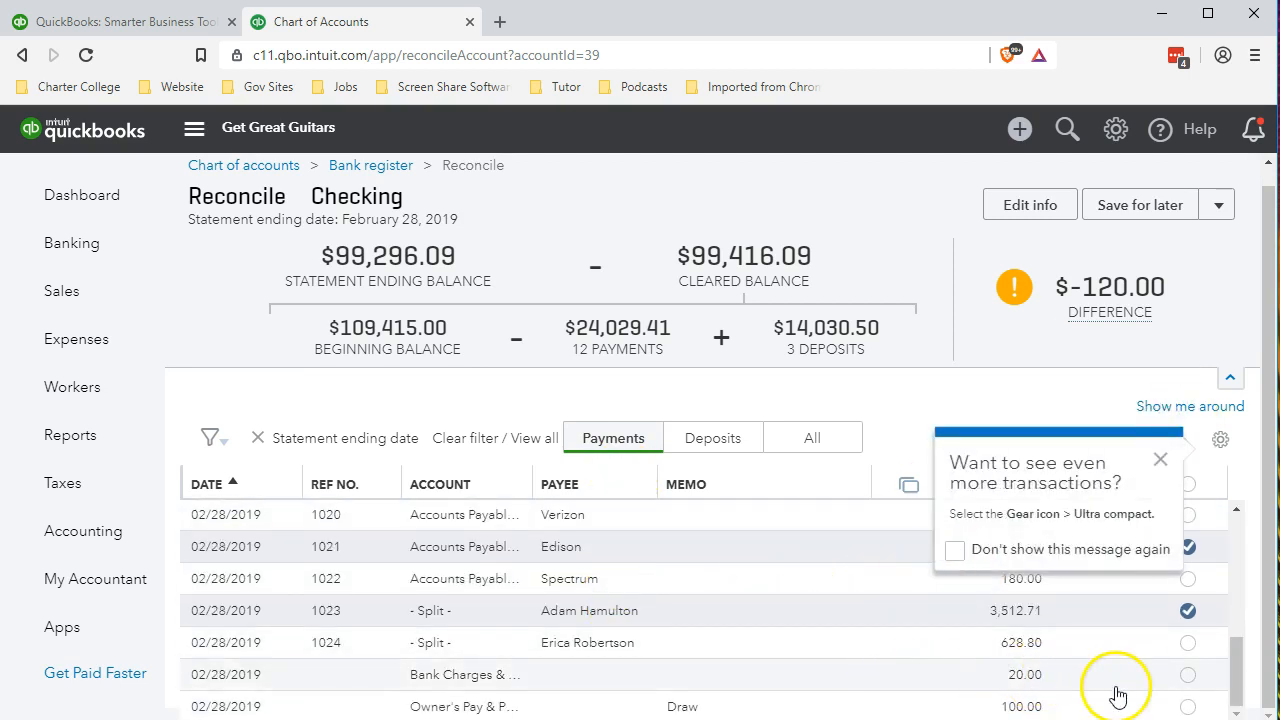
pyautogui.click(1188, 674)
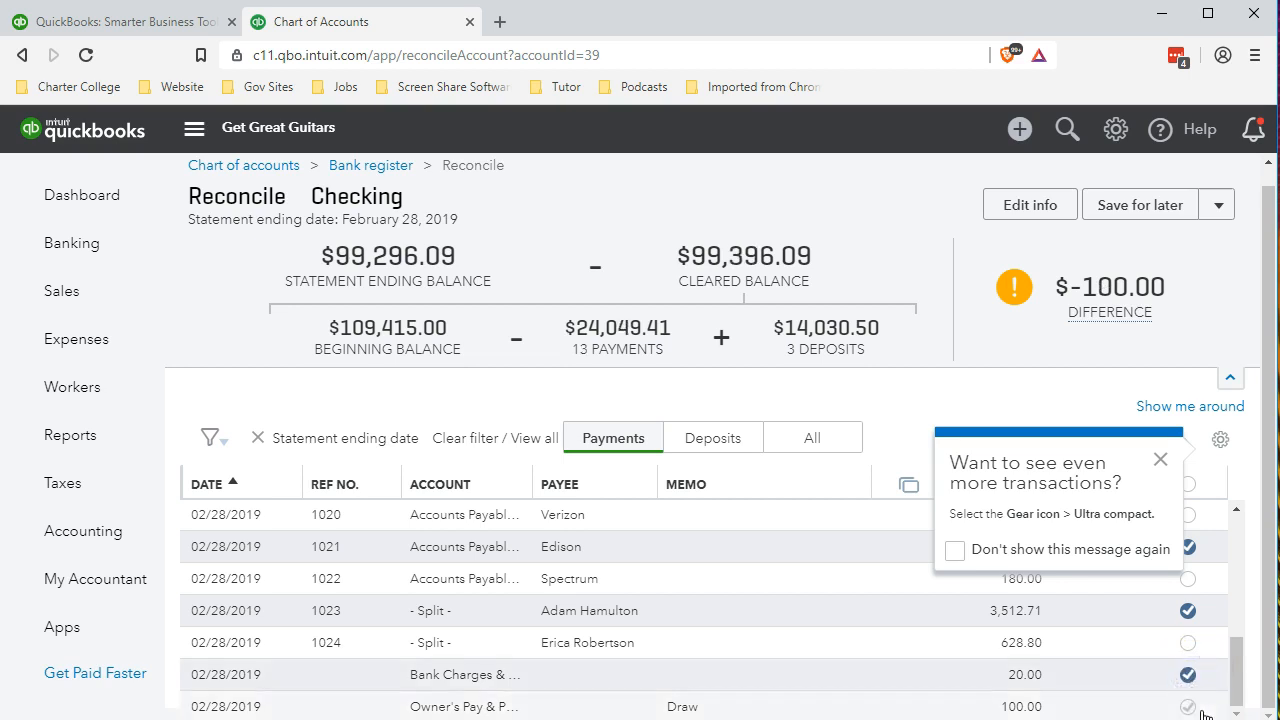
pyautogui.click(1188, 707)
# In the Excel statement, fill the withdrawal and bank service charges amounts with green, and return to the QuickBooks reconciliation, dismissing the tip.
pyautogui.hotkey('alt', 'Tab')
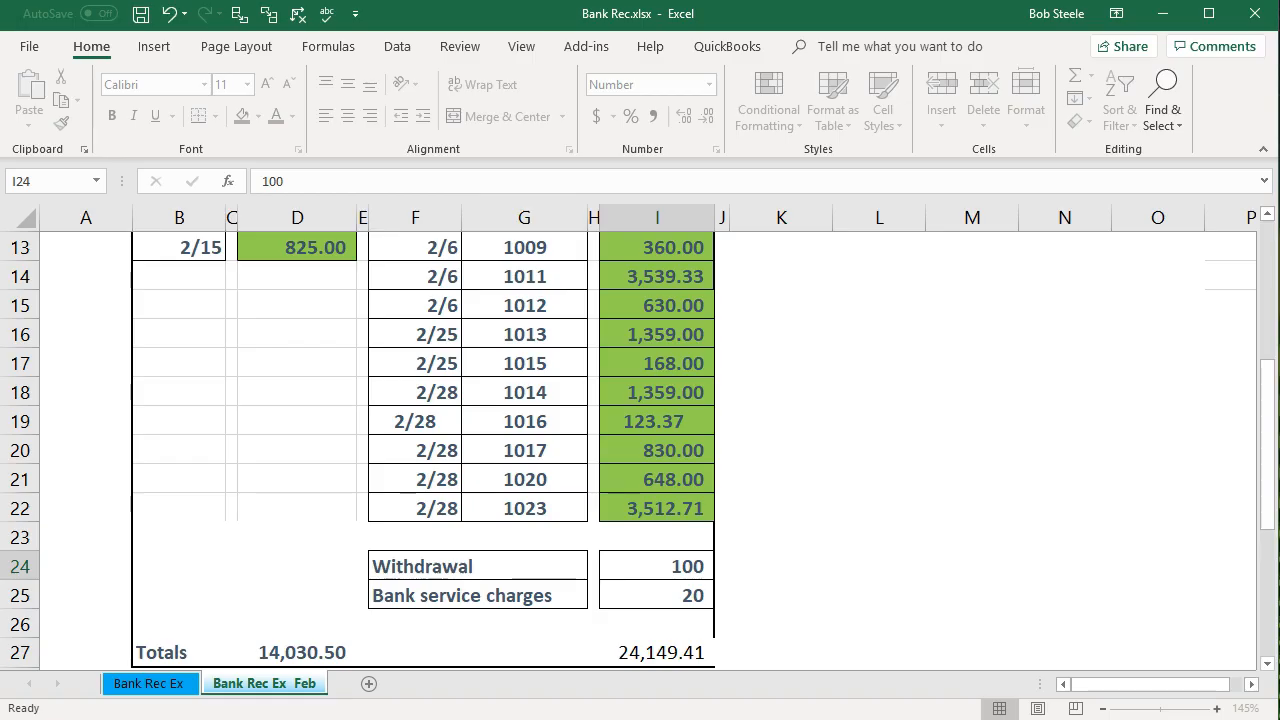
pyautogui.moveTo(666, 568); pyautogui.dragTo(665, 587)
pyautogui.rightClick(666, 587)
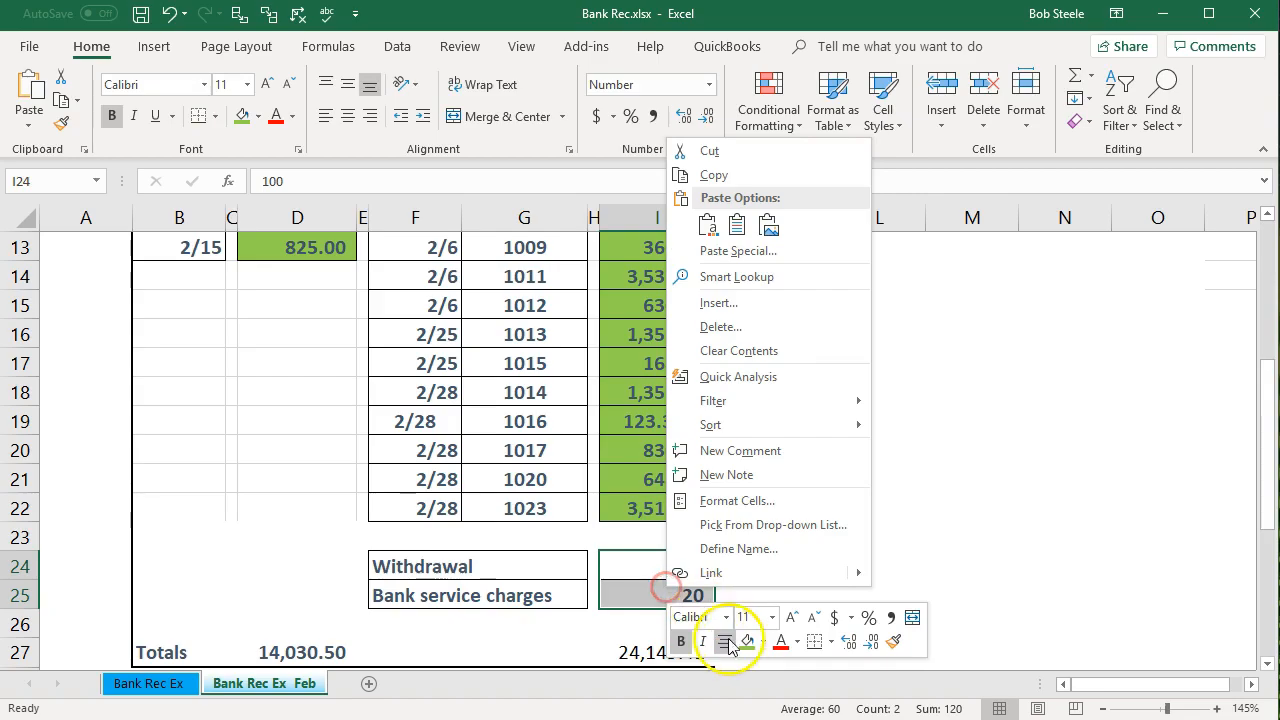
pyautogui.click(742, 641)
pyautogui.hotkey('alt', 'Tab')
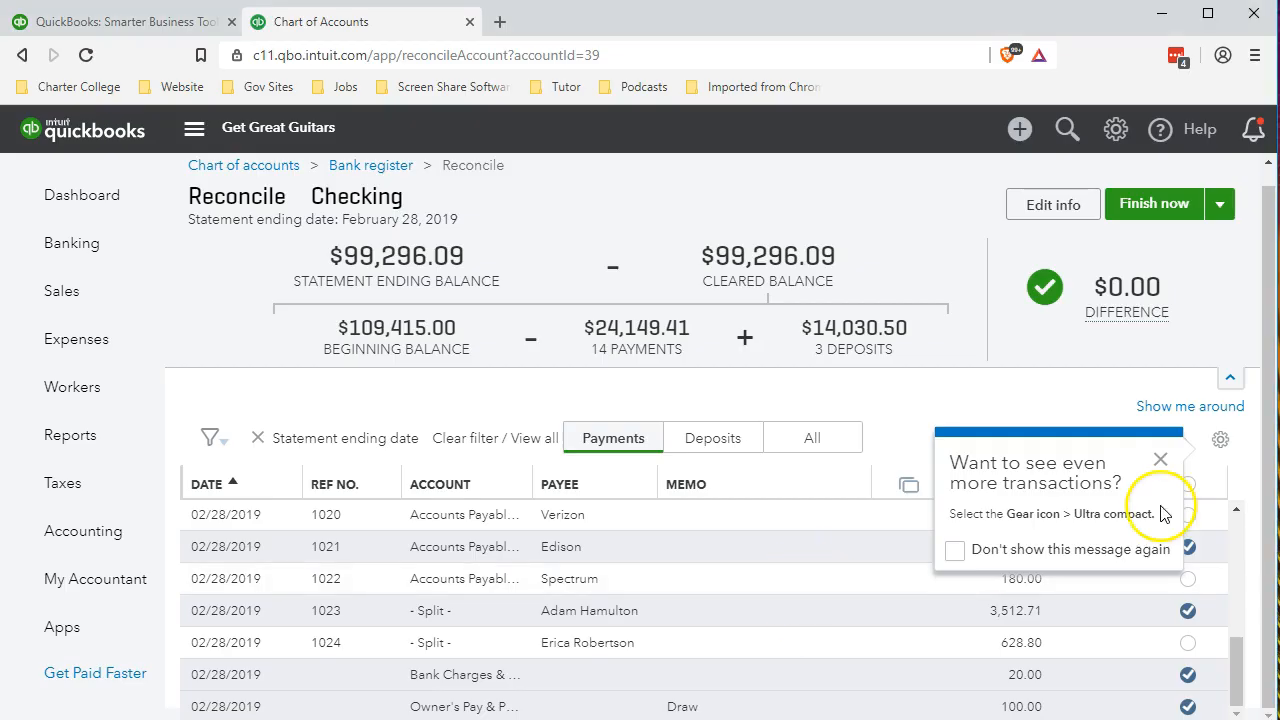
pyautogui.click(1158, 458)
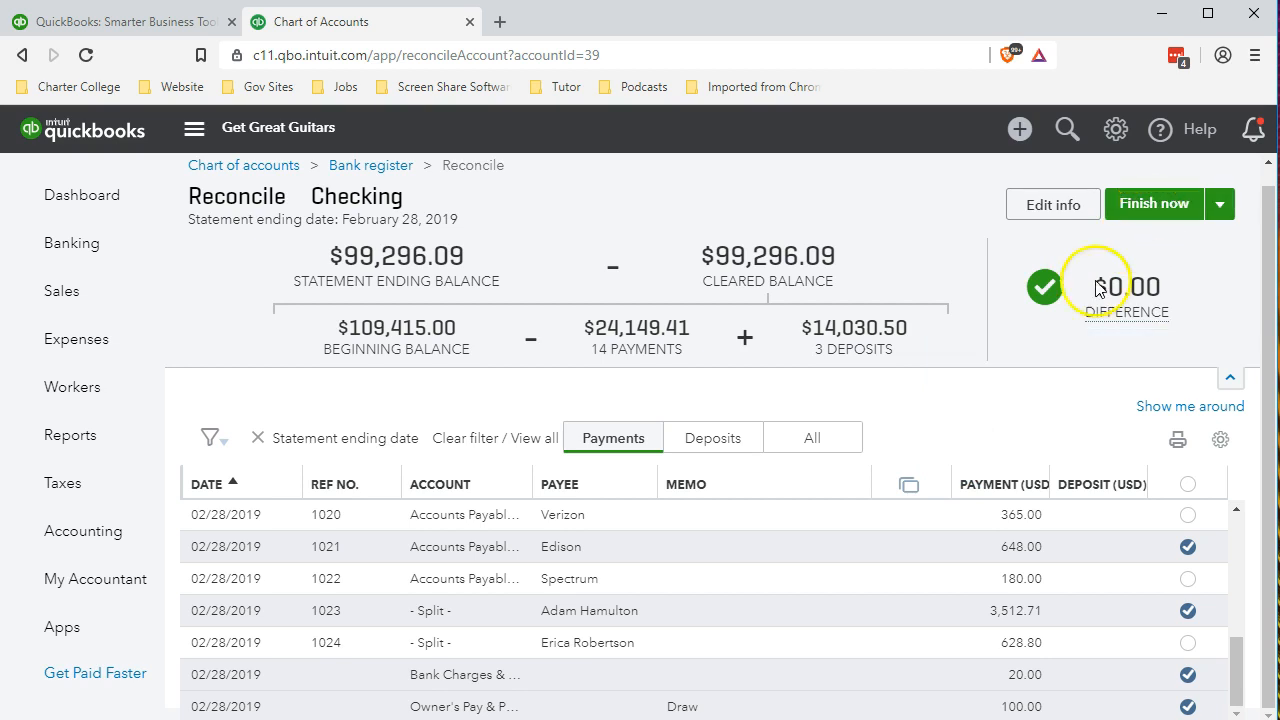
# Review the cleared payments, finish the Checking reconciliation, and open its reconciliation report.
pyautogui.click(928, 452)
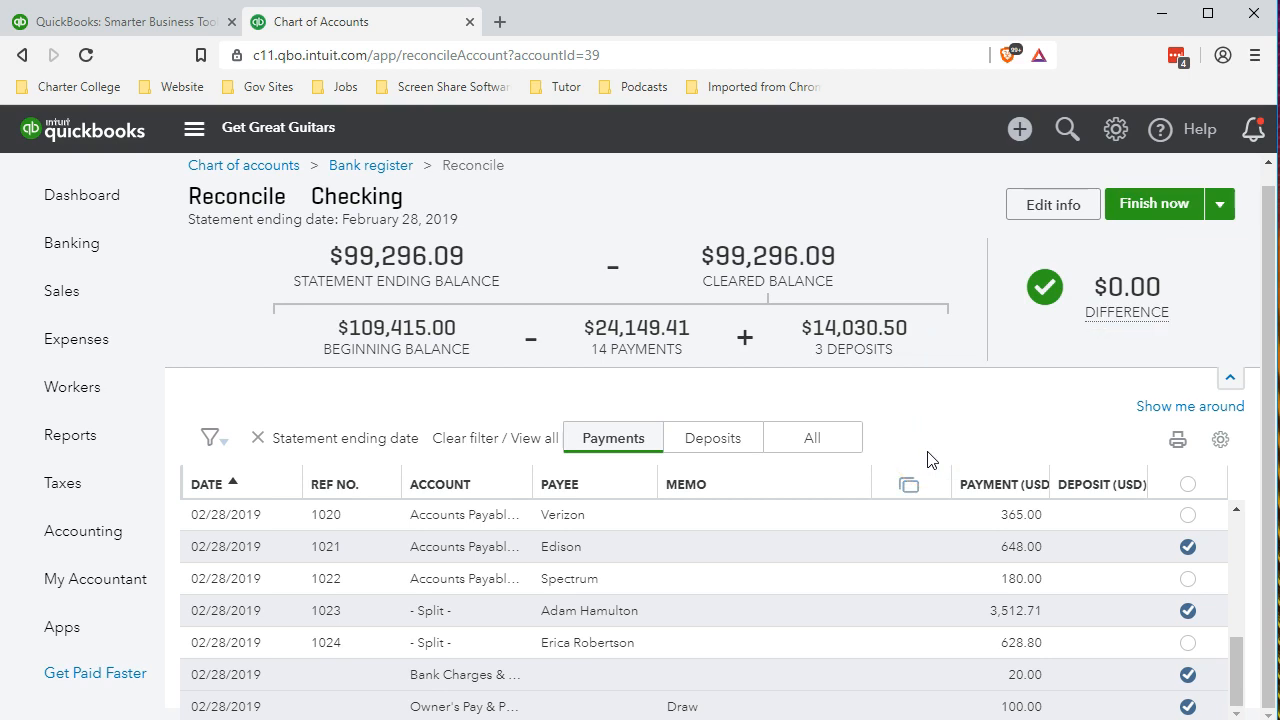
pyautogui.scroll(3, 917, 563)
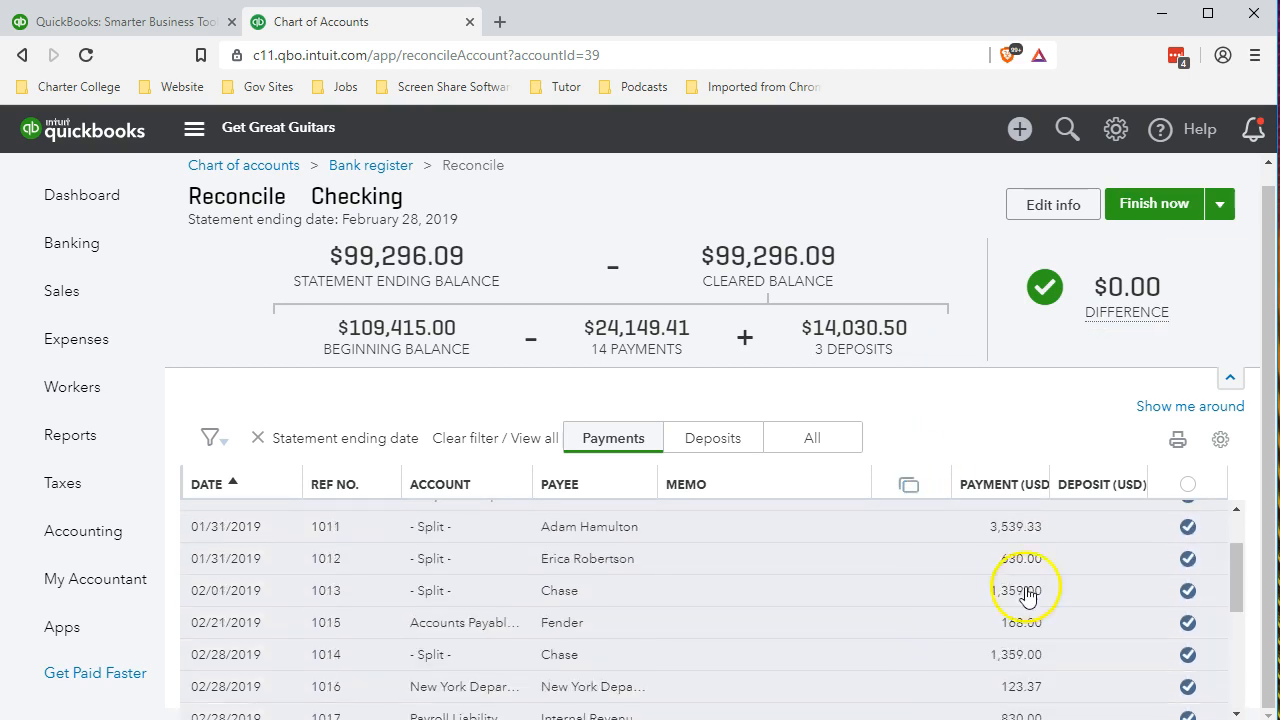
pyautogui.scroll(2, 1122, 609)
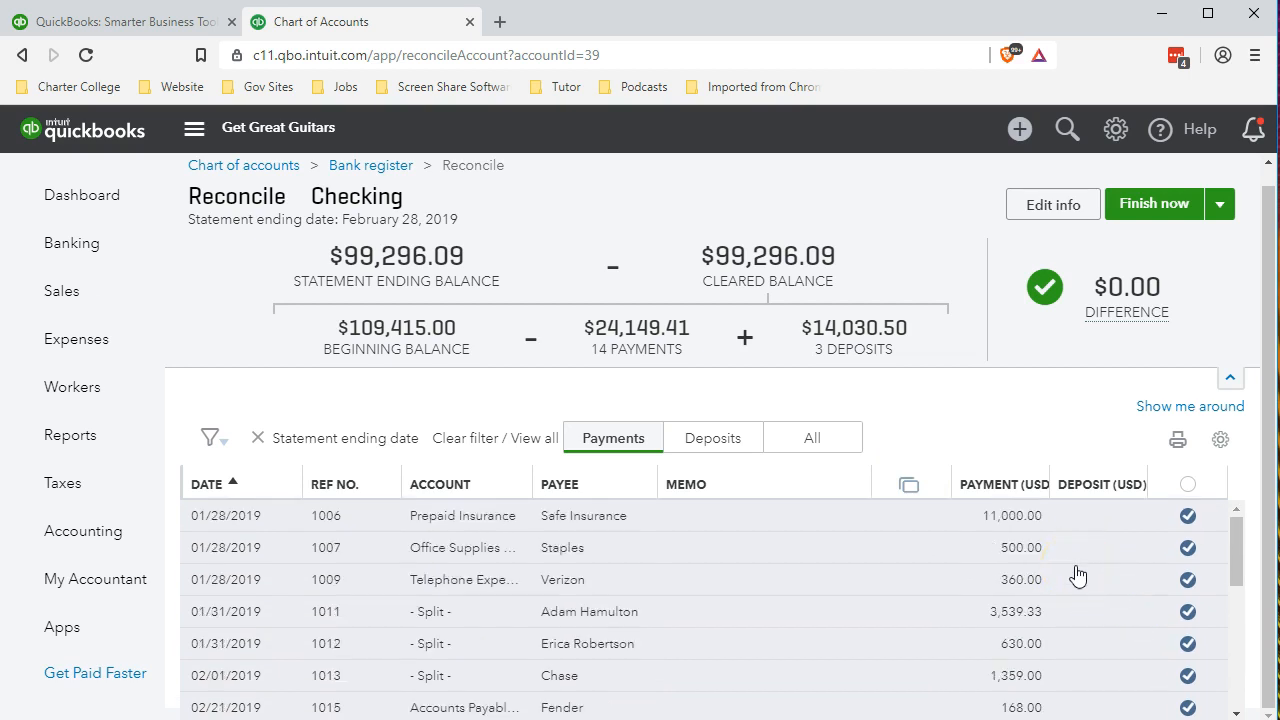
pyautogui.scroll(-5, 1078, 575)
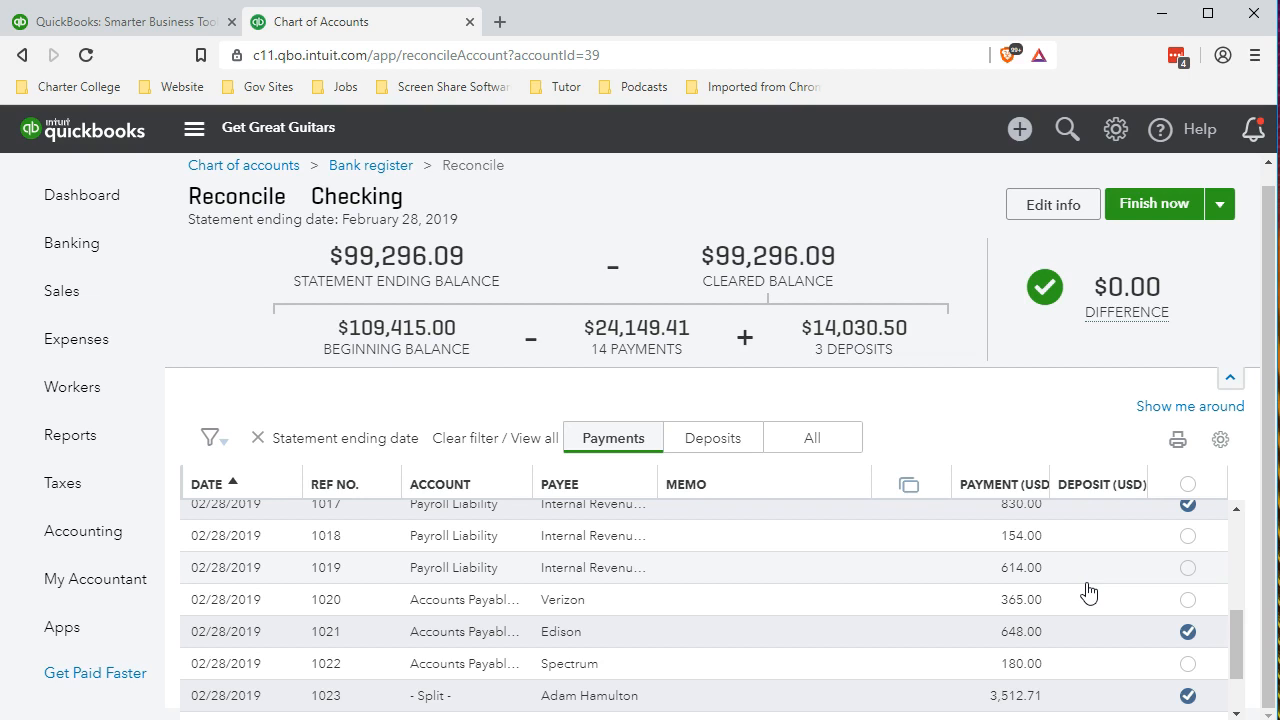
pyautogui.click(1148, 204)
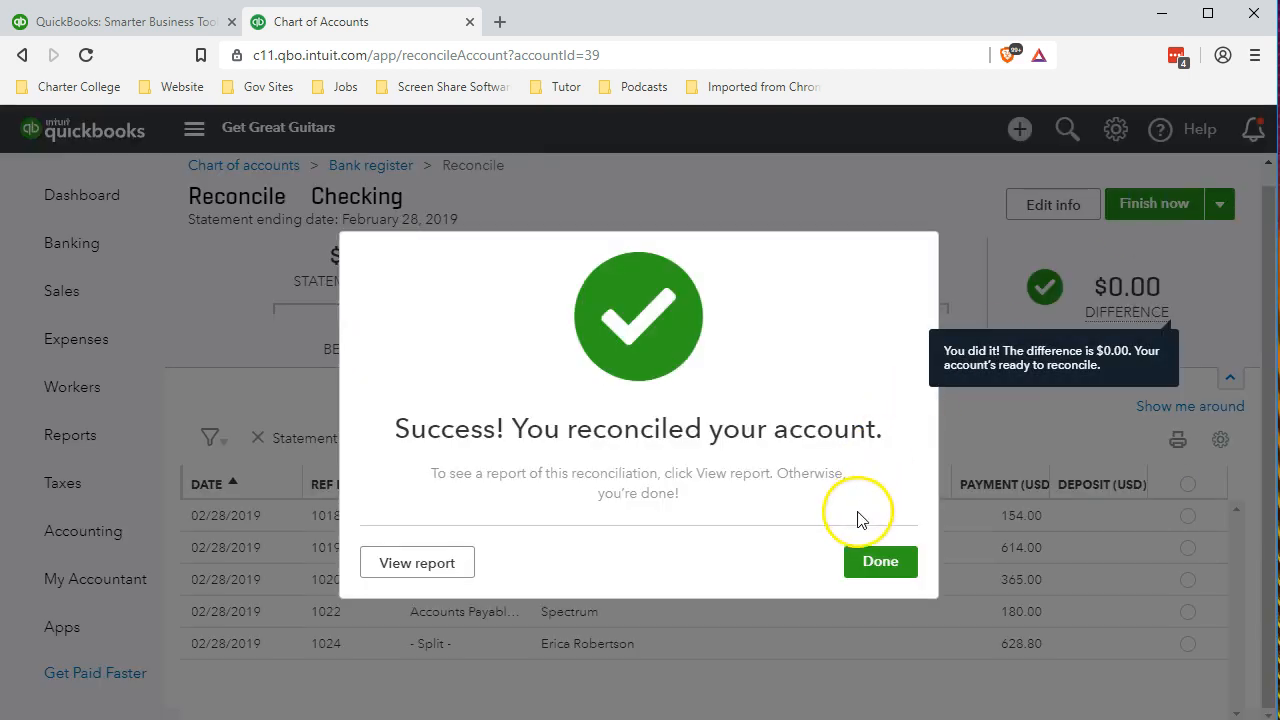
pyautogui.click(430, 574)
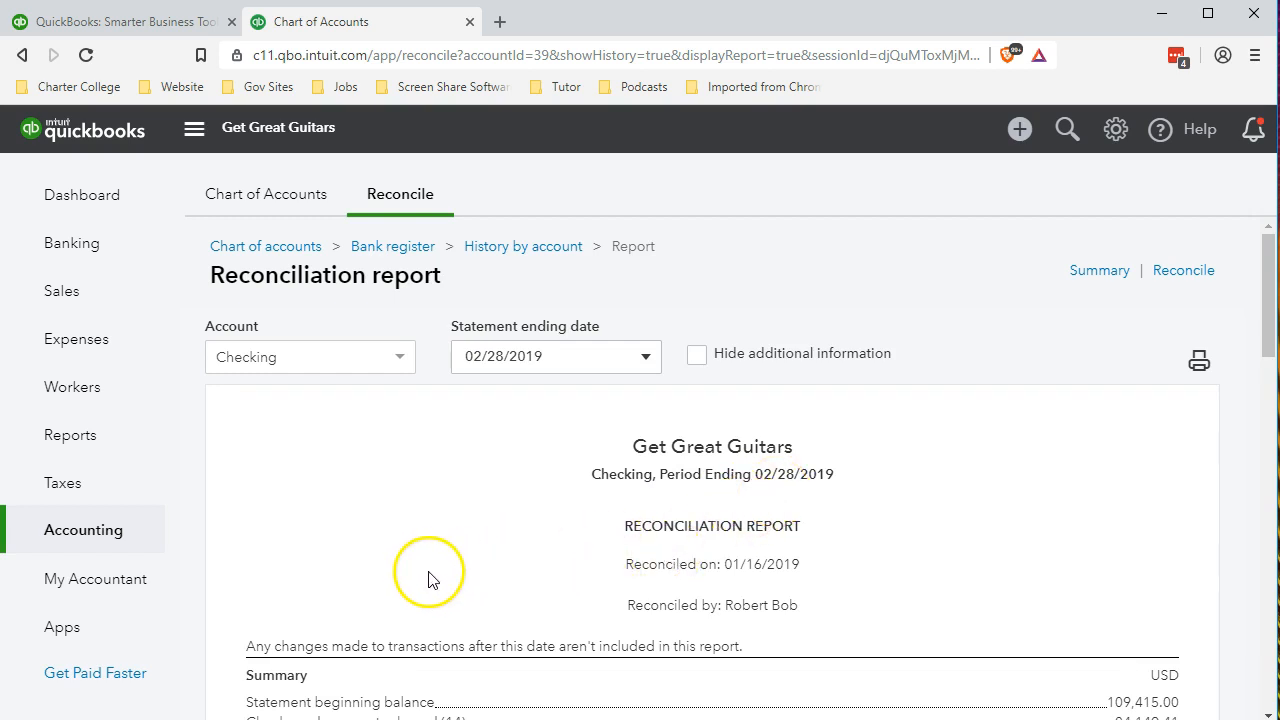
# Compare the report's summary amounts with the balances and totals heading the Excel bank statement, and return to the QuickBooks report.
pyautogui.scroll(-2, 428, 578)
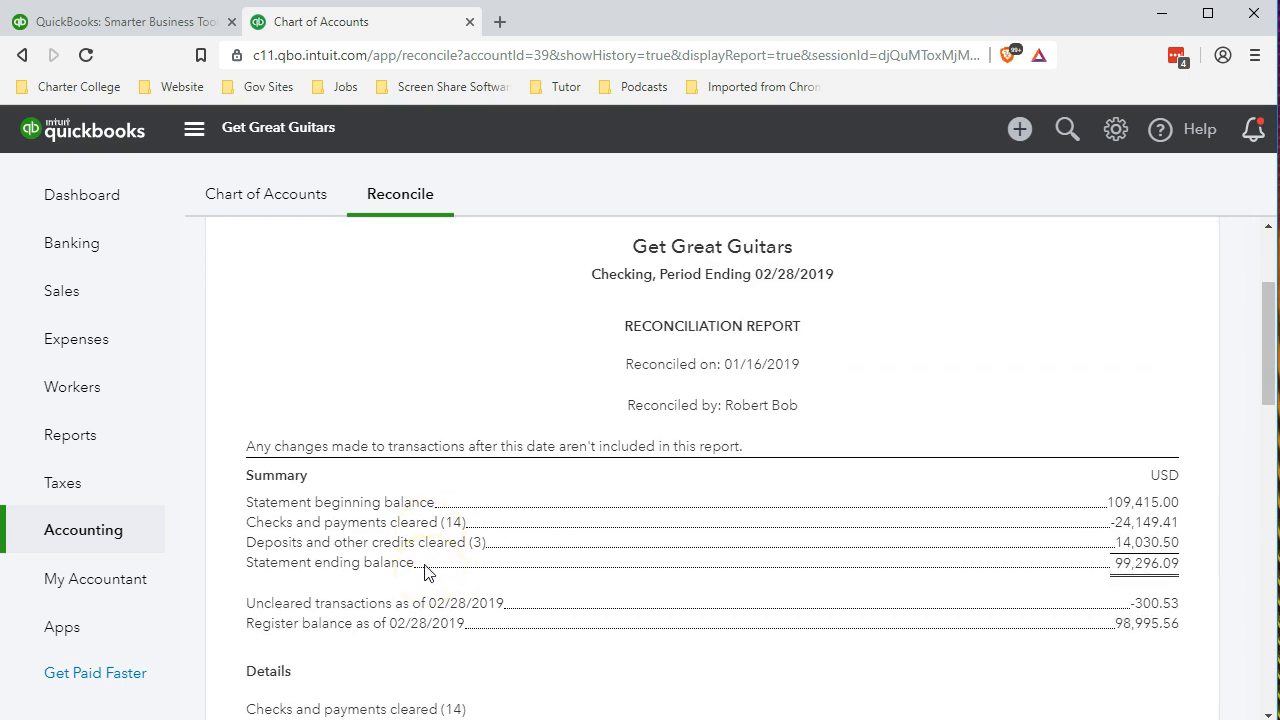
pyautogui.scroll(-1, 428, 572)
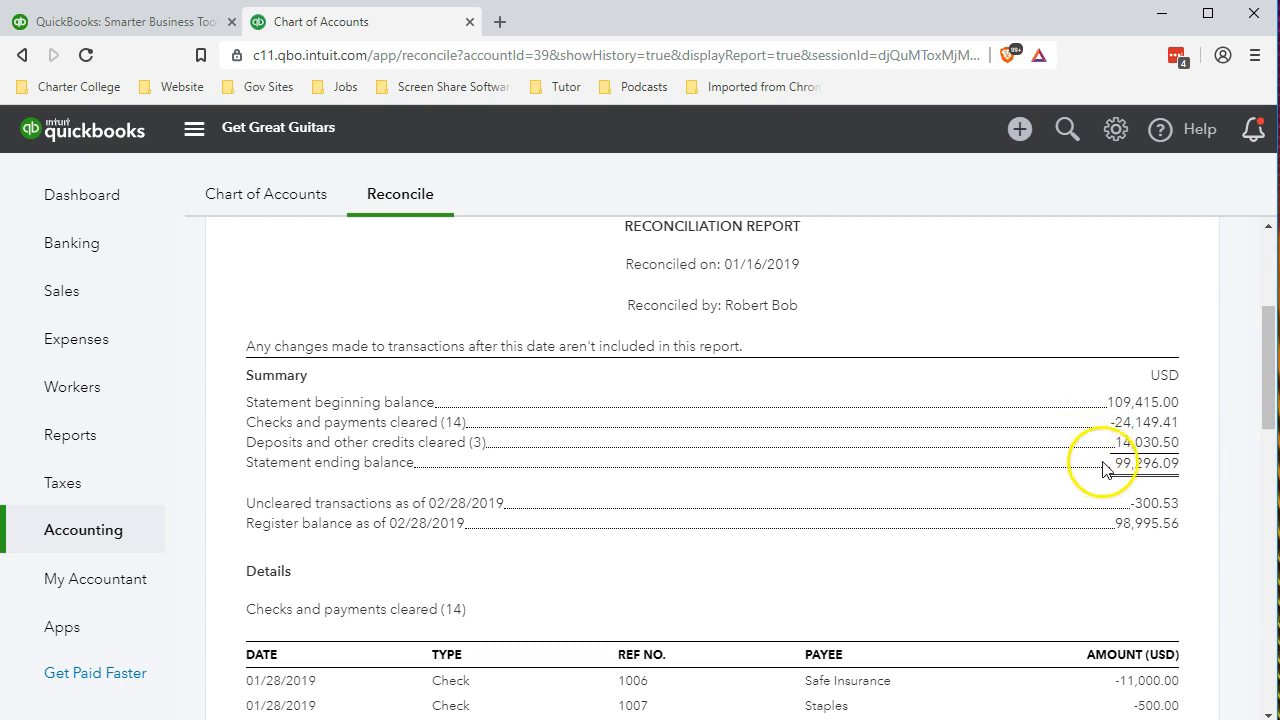
pyautogui.scroll(-1, 1105, 468)
pyautogui.hotkey('alt', 'Tab')
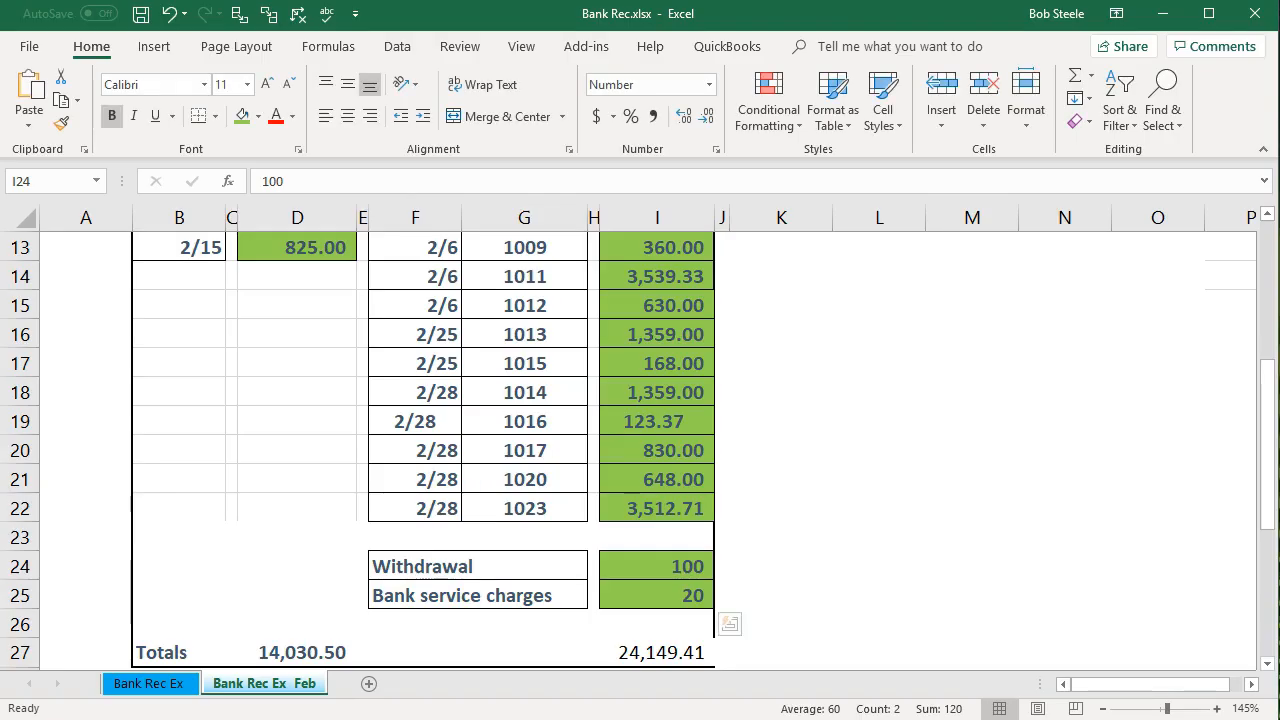
pyautogui.scroll(4, 640, 605)
pyautogui.moveTo(533, 346); pyautogui.dragTo(523, 420)
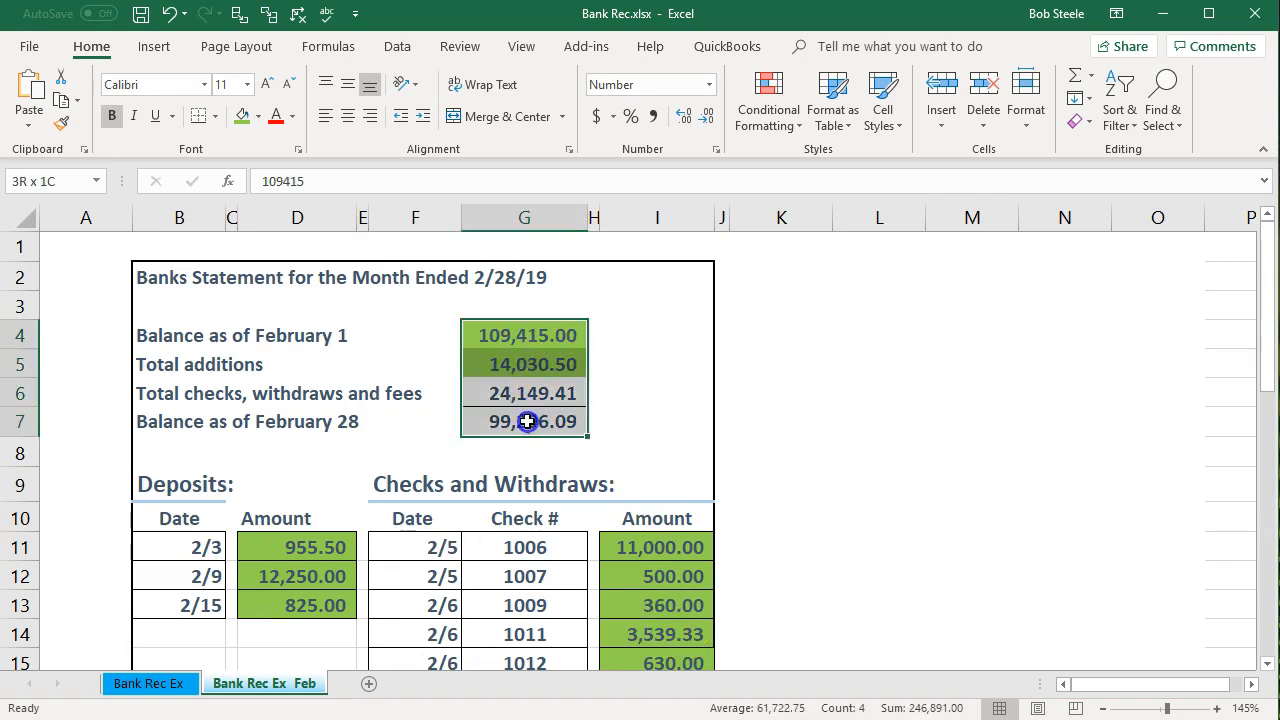
pyautogui.click(523, 420)
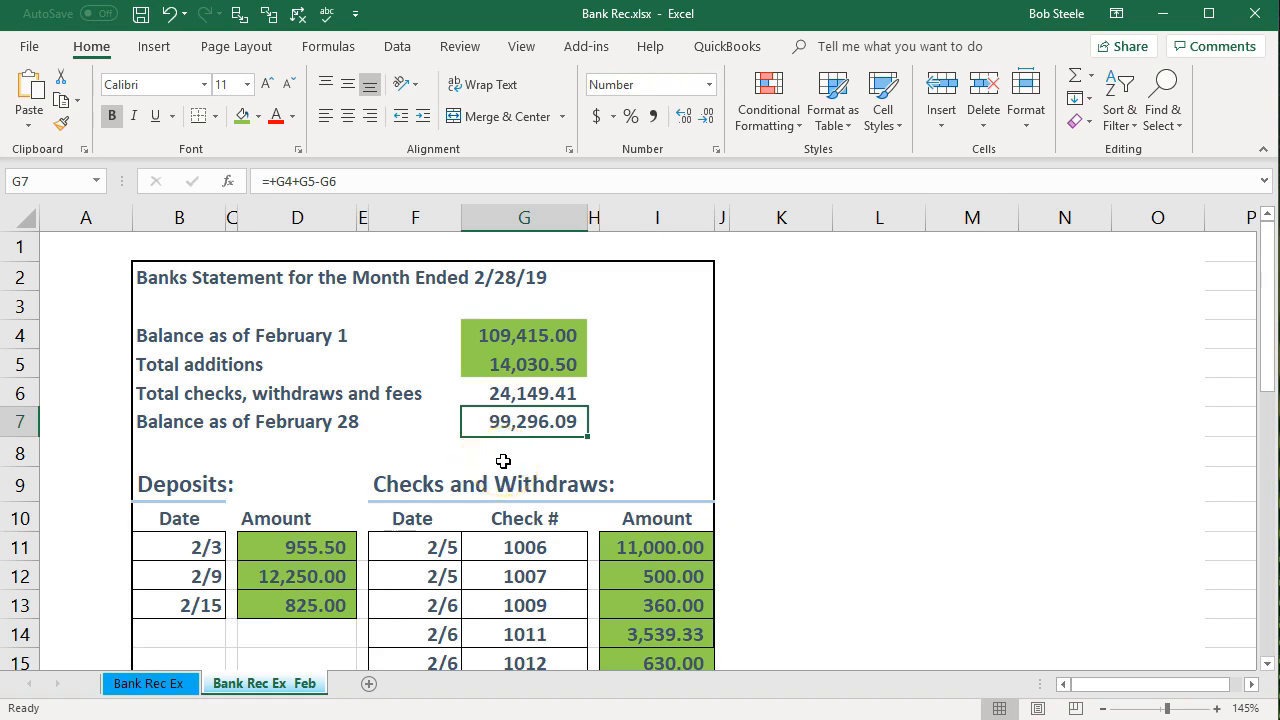
pyautogui.click(1160, 14)
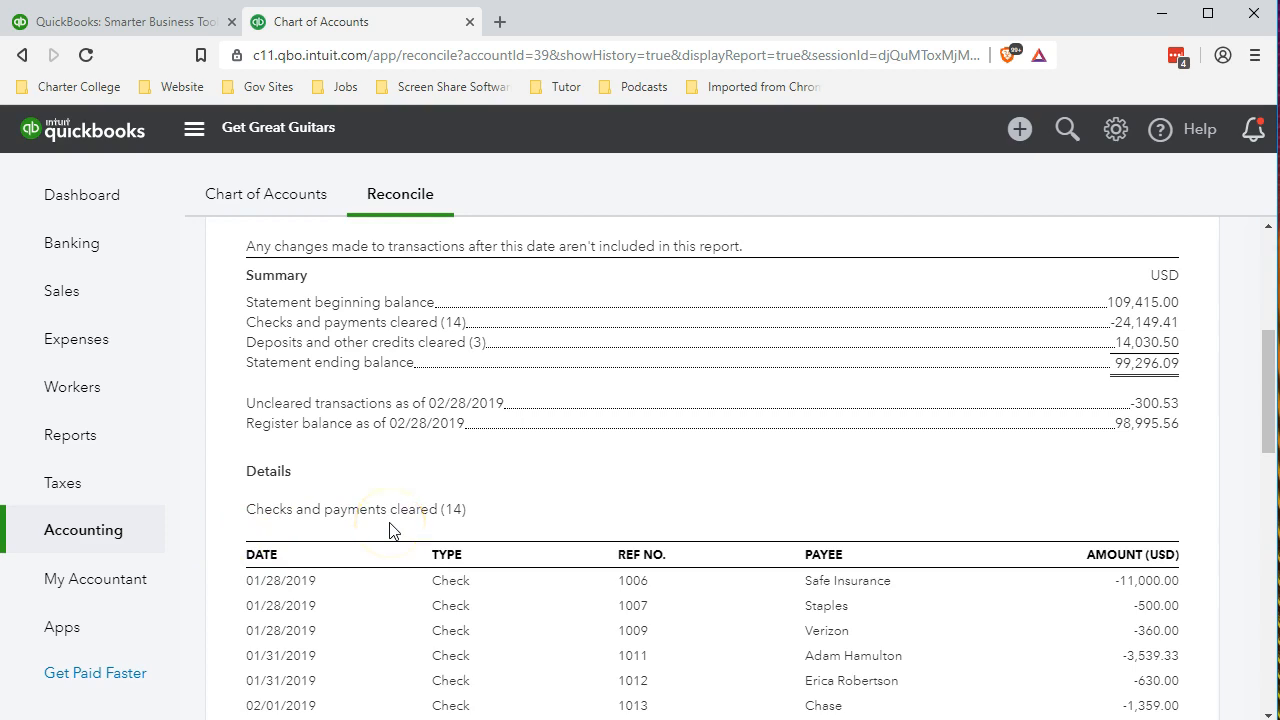
# Check the withdrawal amounts in the Excel statement against the cleared checks and payments in the QuickBooks report.
pyautogui.hotkey('alt', 'Tab')
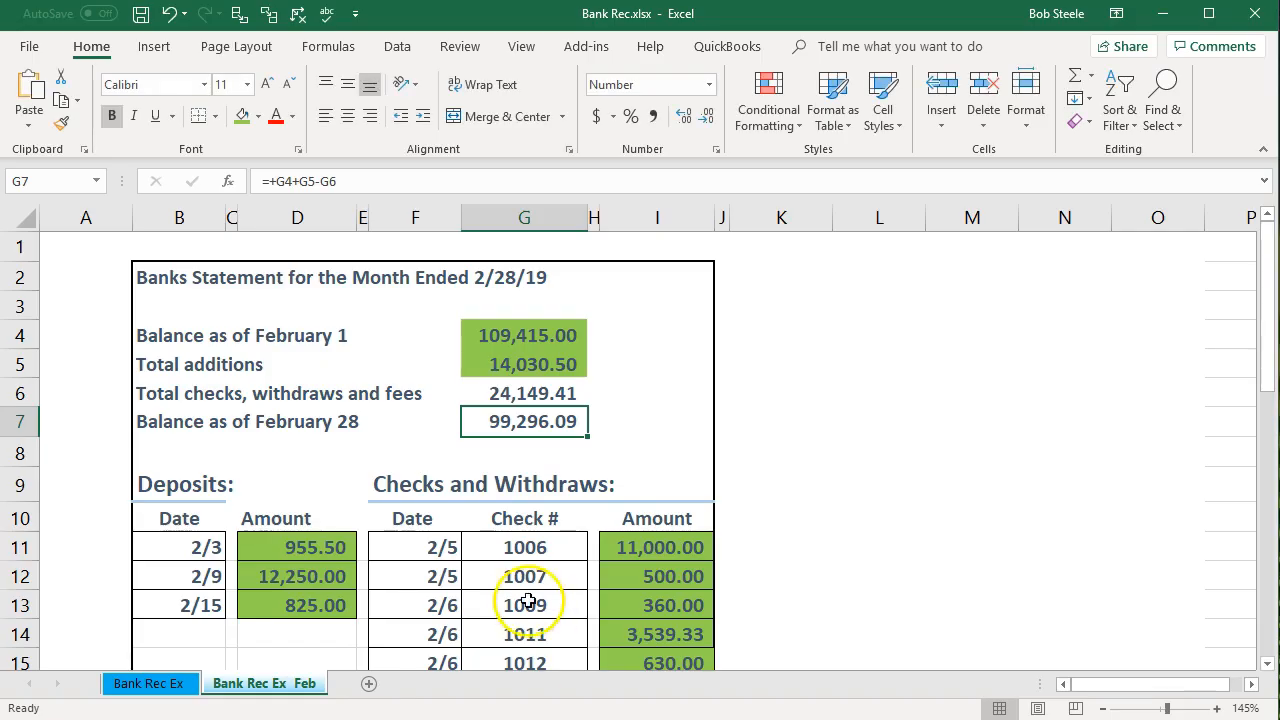
pyautogui.scroll(-2, 537, 586)
pyautogui.moveTo(624, 376); pyautogui.dragTo(634, 464)
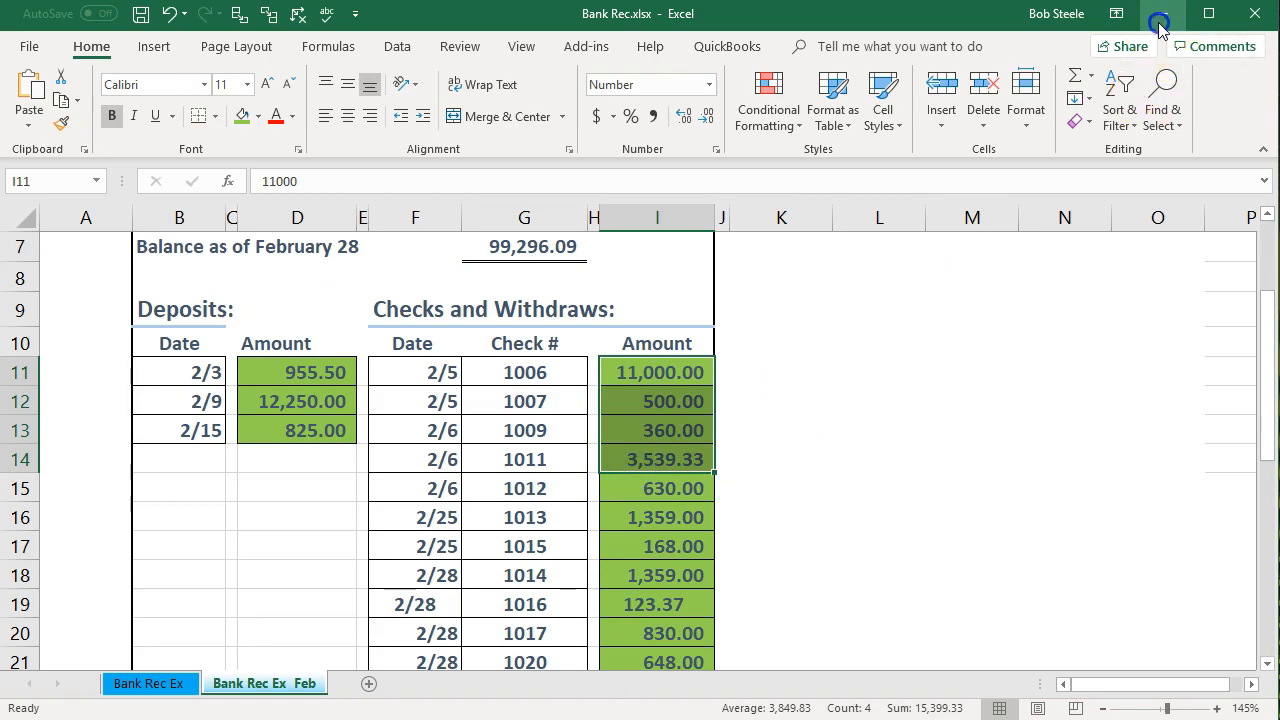
pyautogui.click(1160, 18)
pyautogui.scroll(-2, 733, 560)
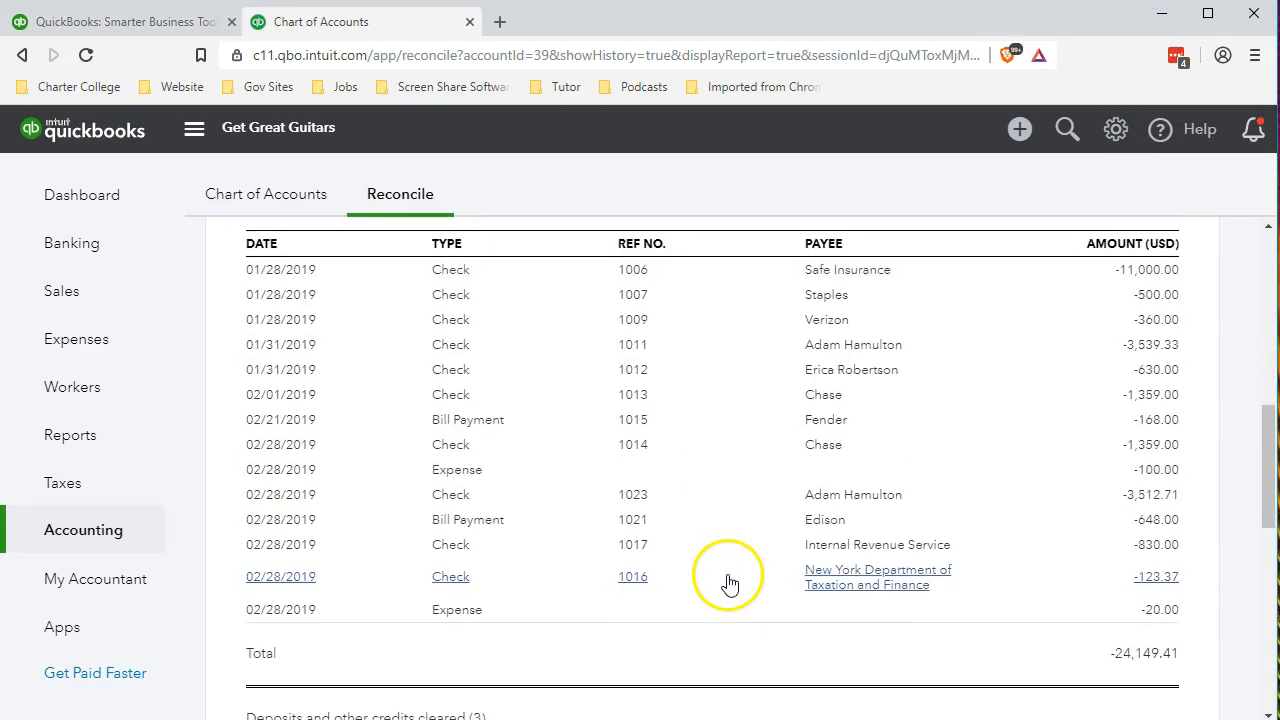
# Compare the report's cleared deposits with the three deposit amounts in the Excel statement, and return to QuickBooks.
pyautogui.scroll(-3, 730, 583)
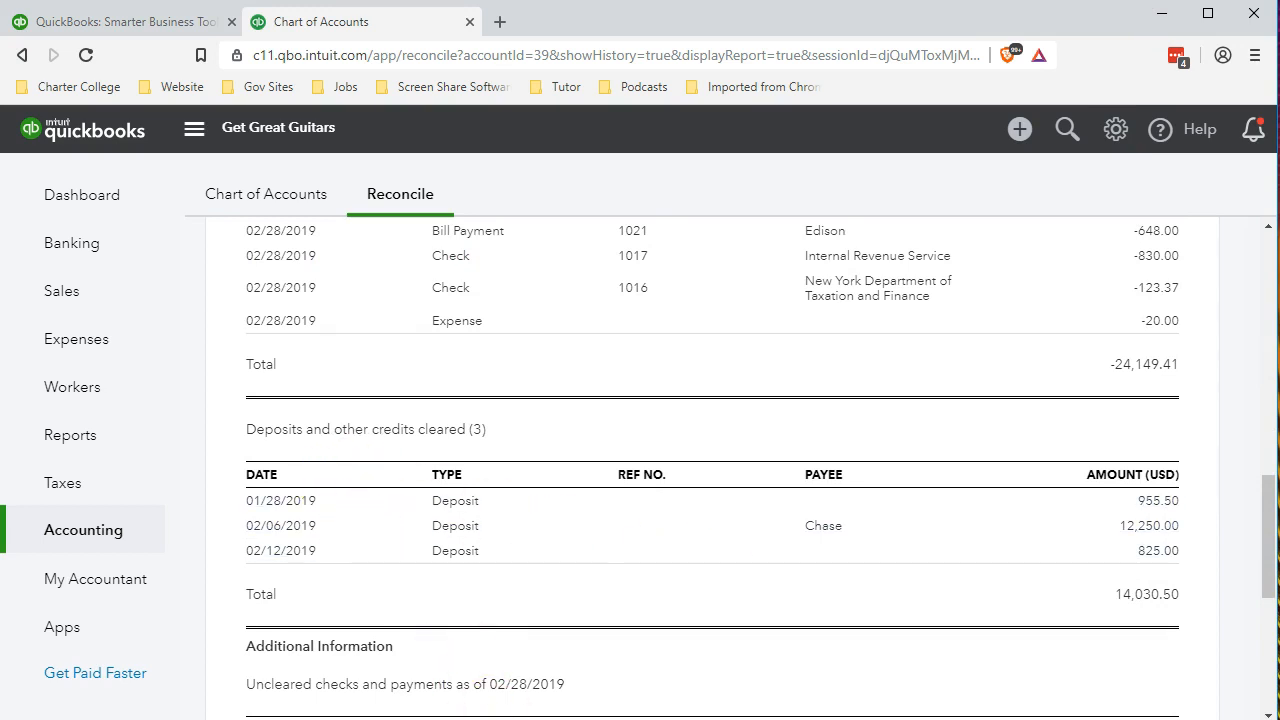
pyautogui.hotkey('alt', 'Tab')
pyautogui.moveTo(312, 373); pyautogui.dragTo(308, 428)
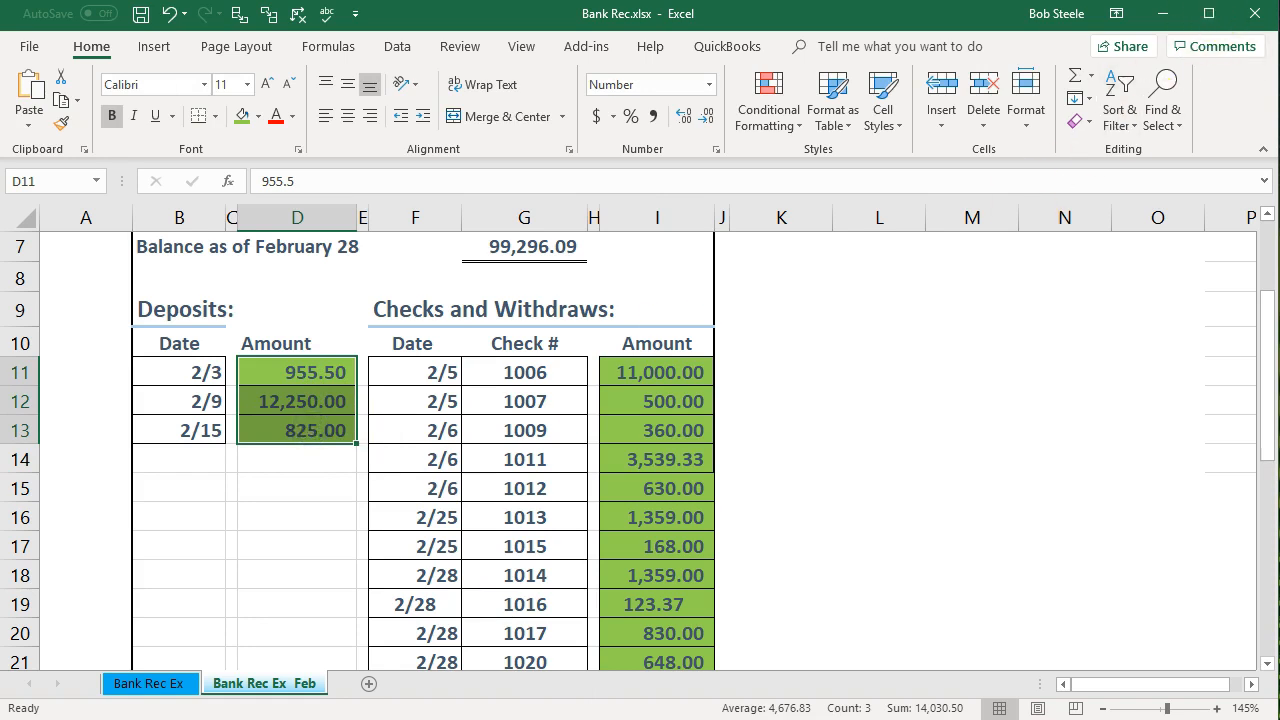
pyautogui.click(1172, 22)
# In Calculator, subtract uncleared deposits of 1,641.27 from uncleared payments of 1,941.80, compare with the summary's uncleared transactions, and close it.
pyautogui.scroll(-2, 777, 531)
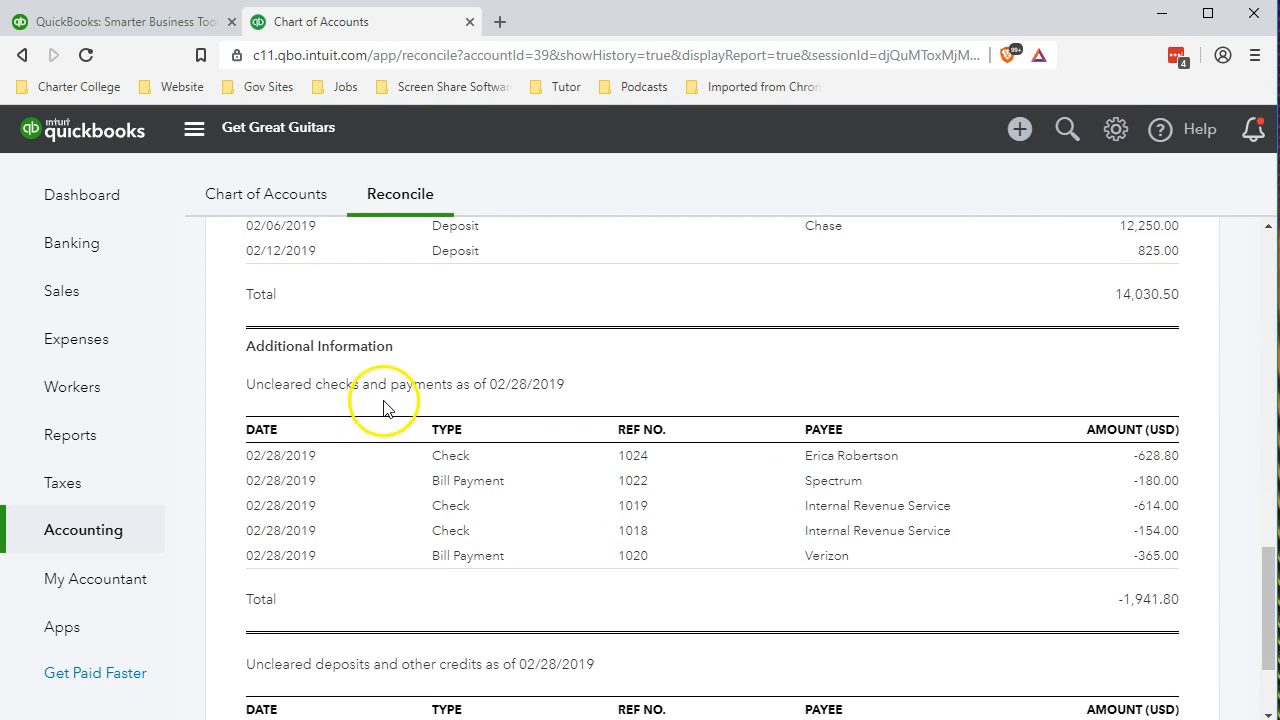
pyautogui.scroll(-1, 380, 430)
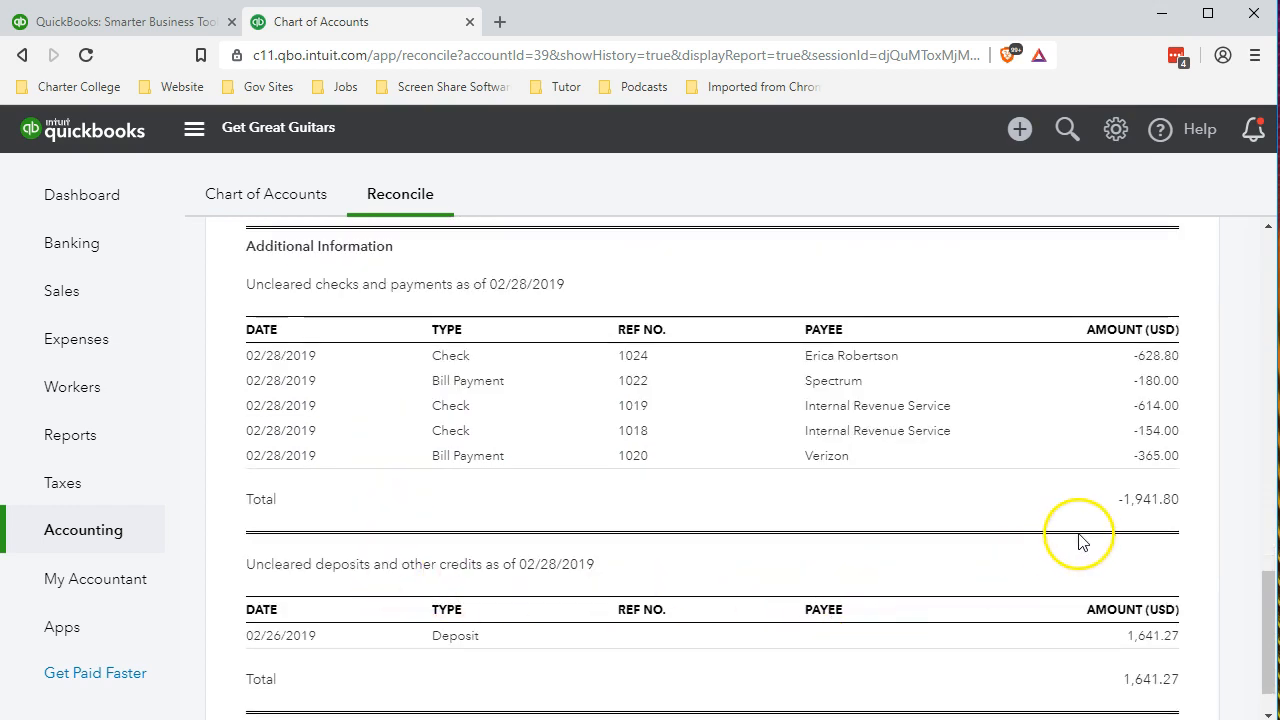
pyautogui.press('XF86Calculator')
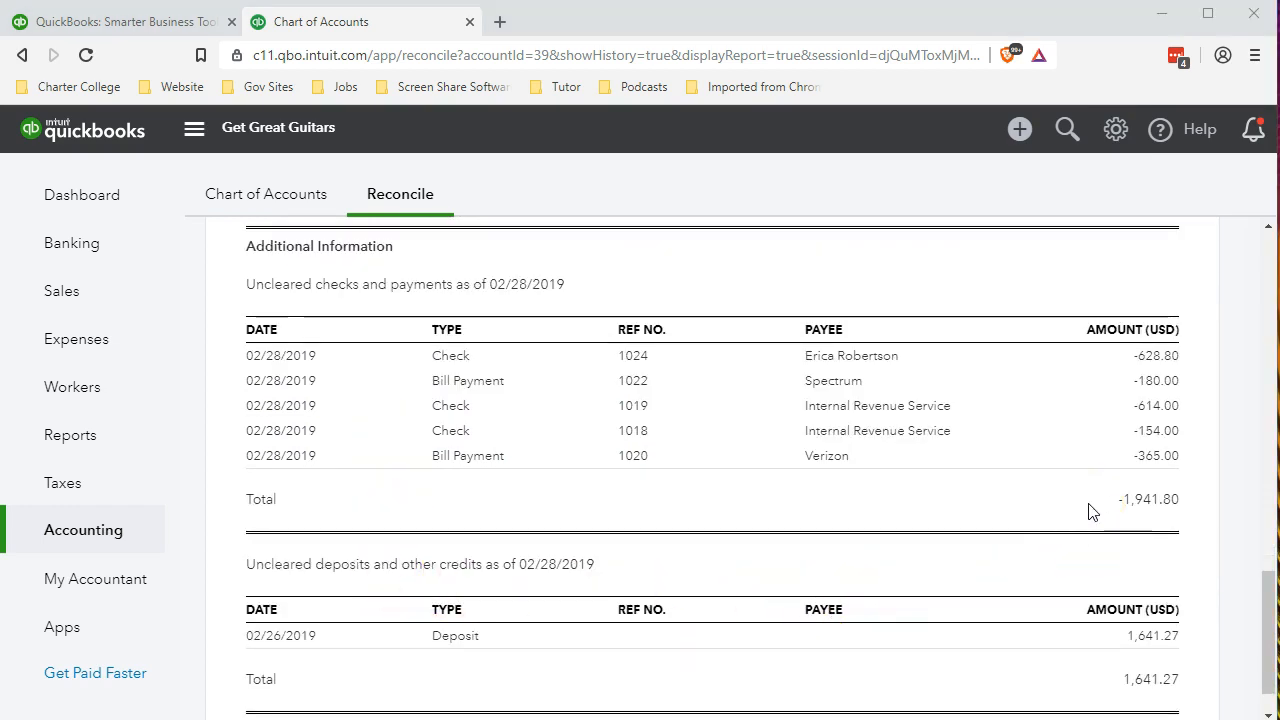
pyautogui.write('1941.8 - ')
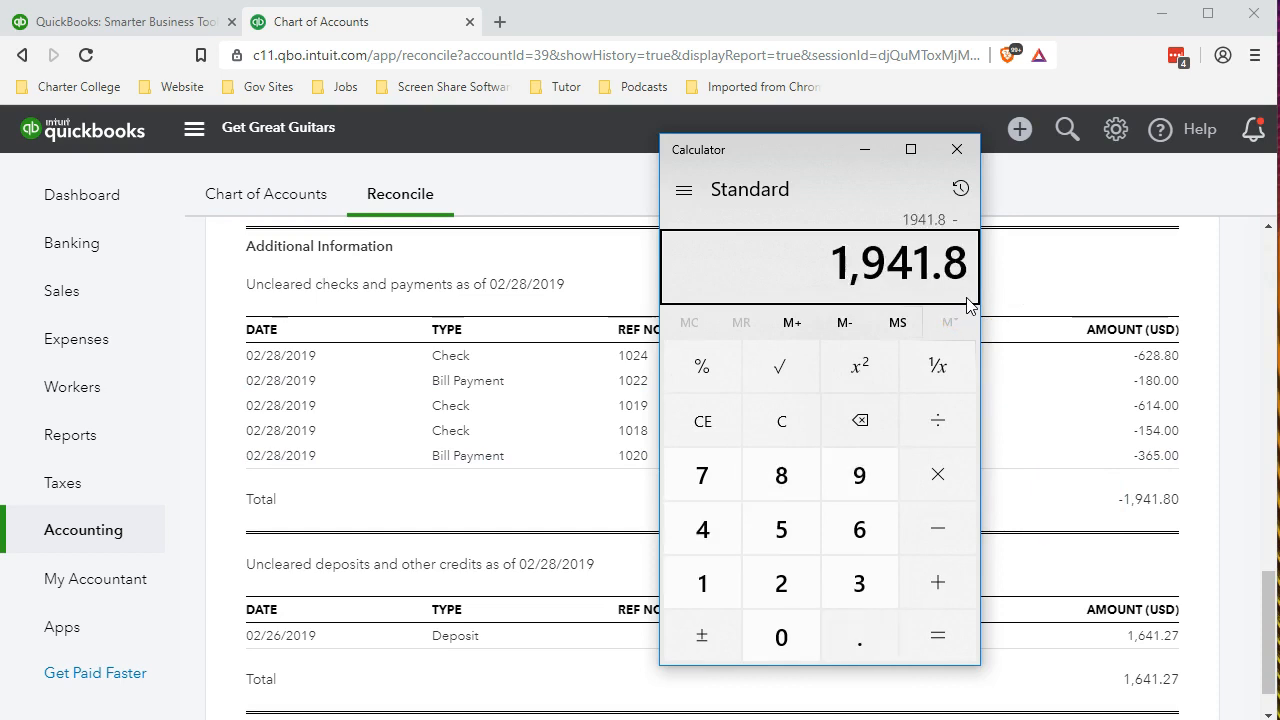
pyautogui.write('1,641.27')
pyautogui.press('Return')
pyautogui.scroll(4, 1094, 408)
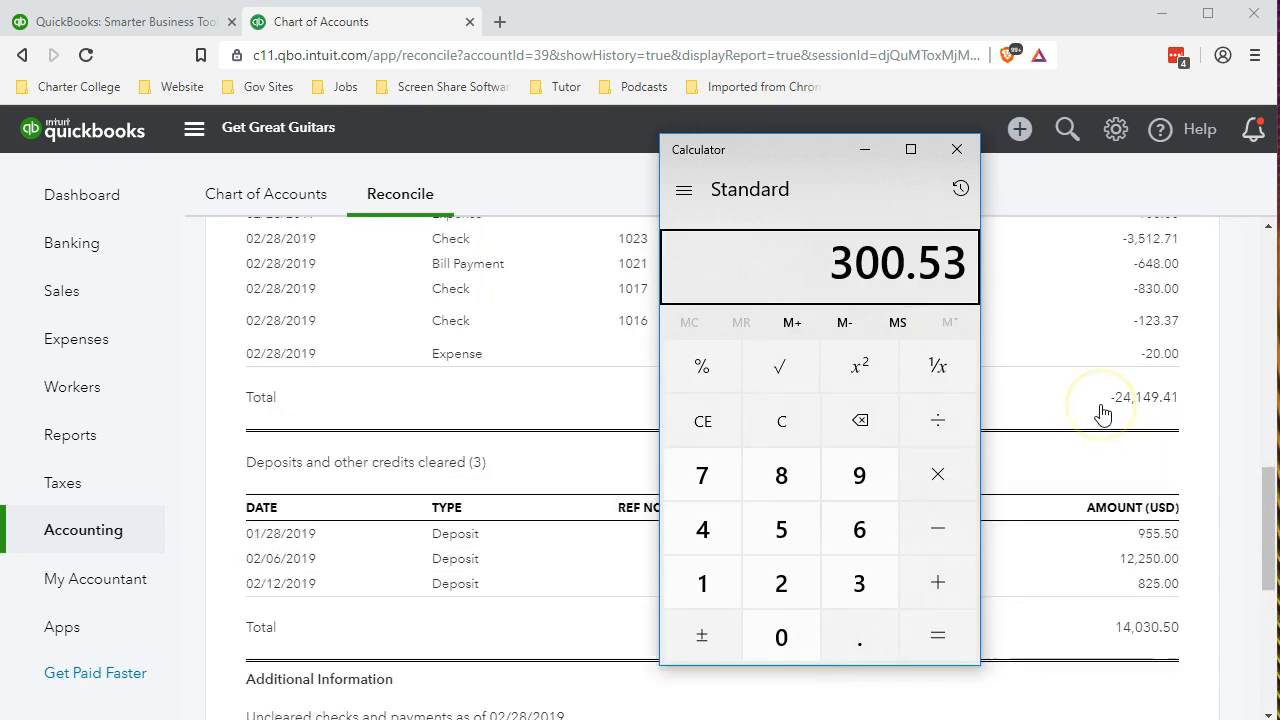
pyautogui.scroll(6, 1102, 413)
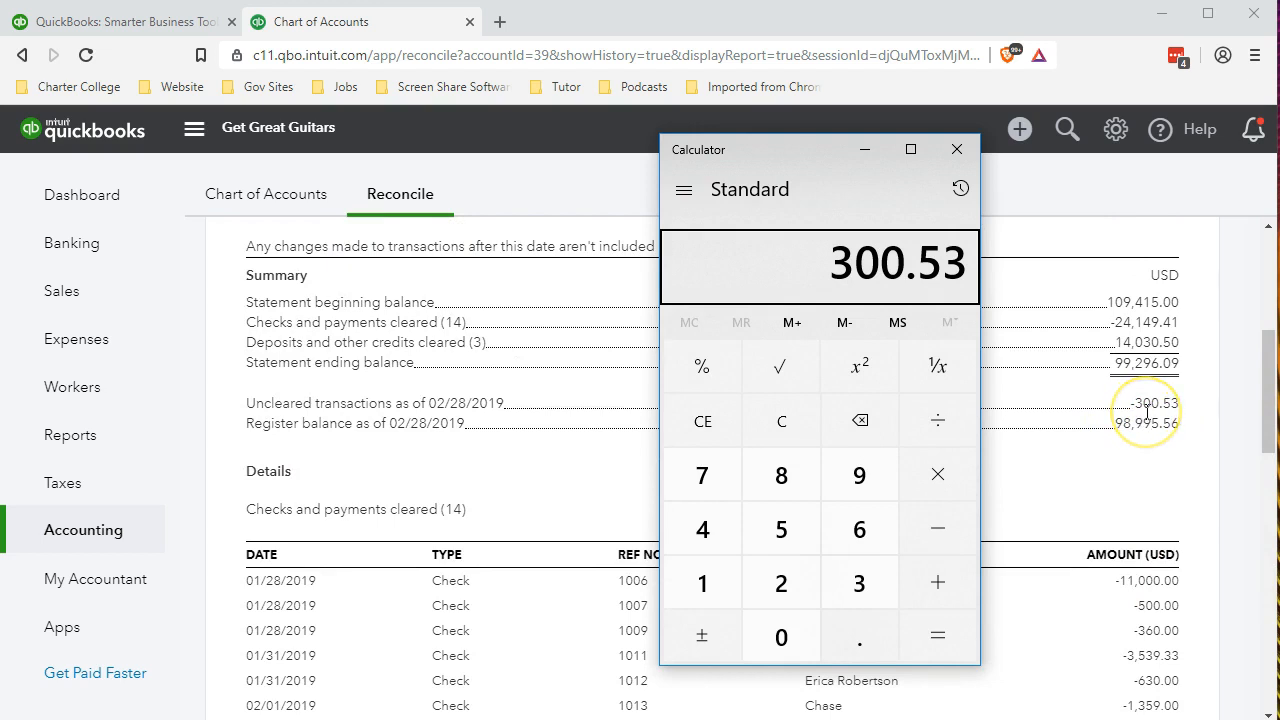
pyautogui.click(957, 149)
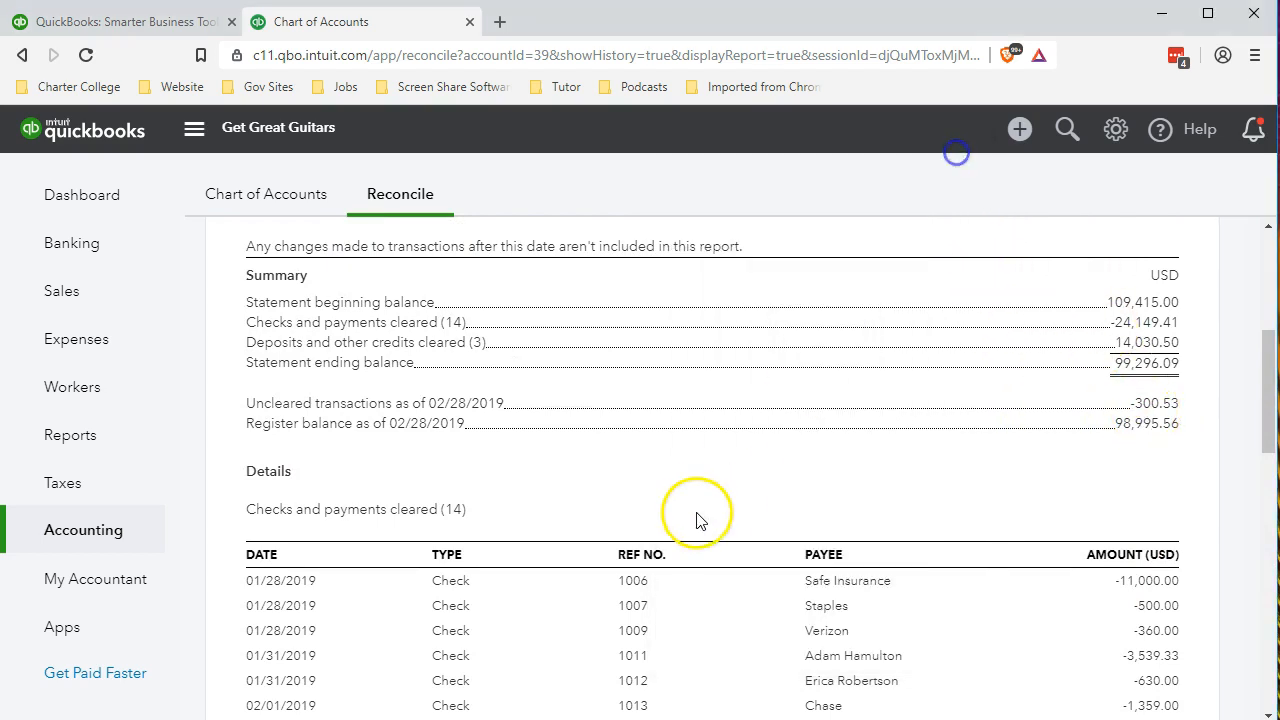
# Examine the uncleared checks, bill payments and deposits as of 02/28/2019 in the report's additional information.
pyautogui.scroll(-4, 695, 518)
pyautogui.scroll(-5, 685, 527)
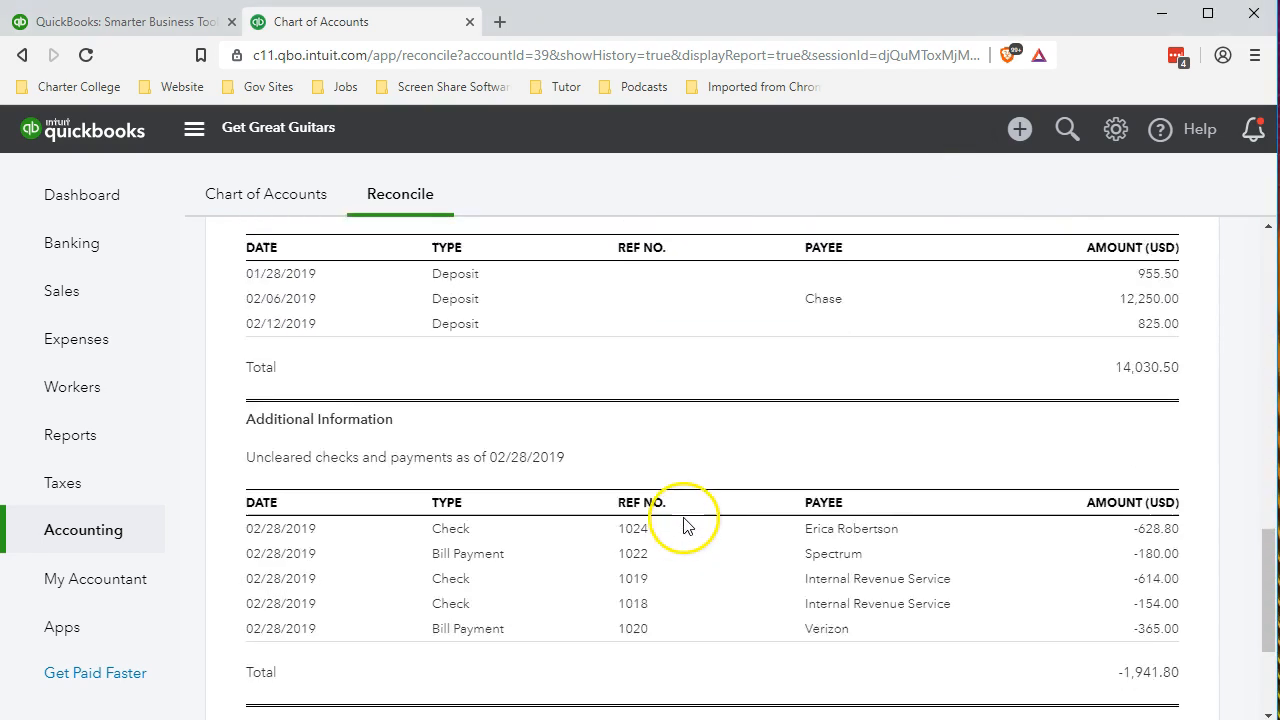
pyautogui.scroll(-1, 685, 525)
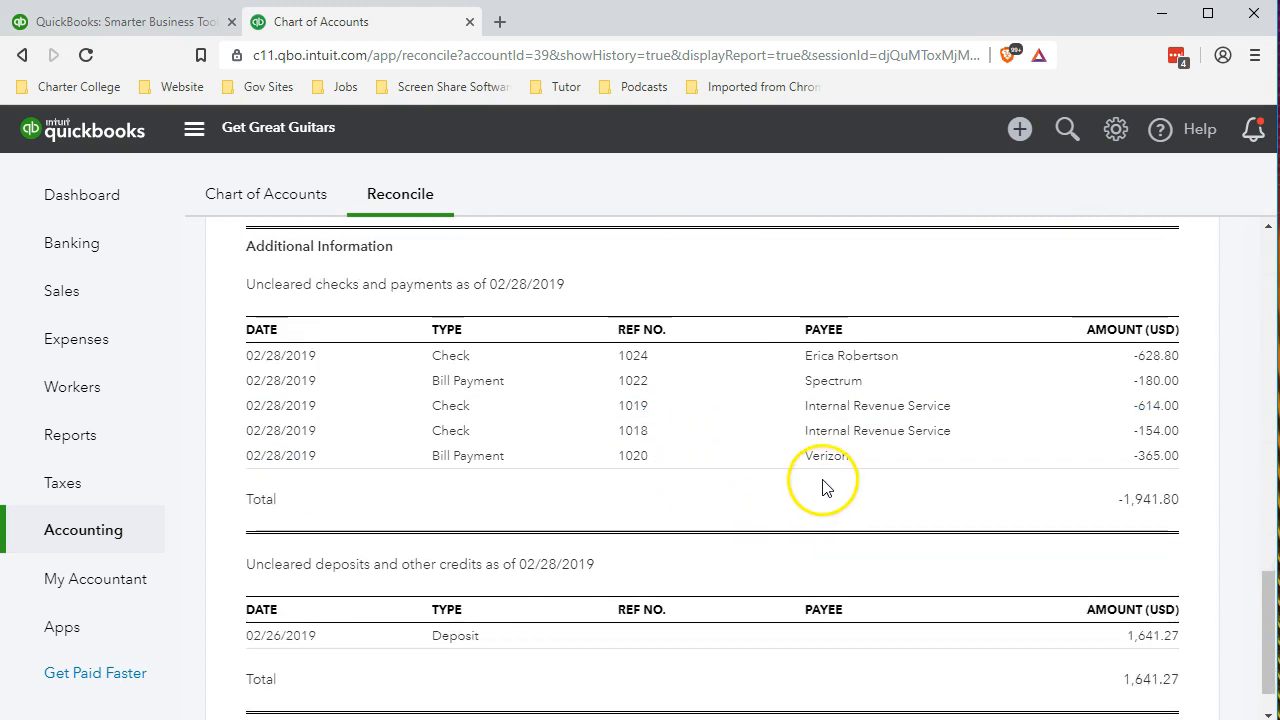
pyautogui.click(645, 388)
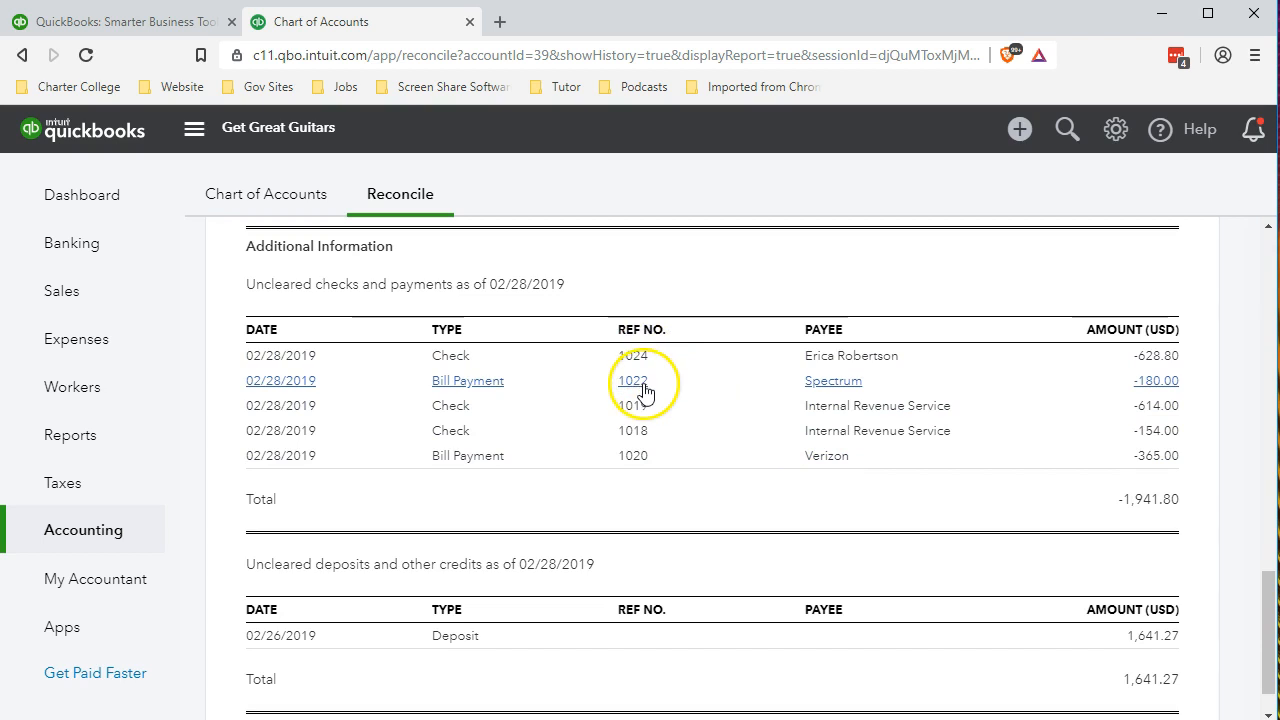
pyautogui.click(337, 422)
pyautogui.scroll(-1, 322, 436)
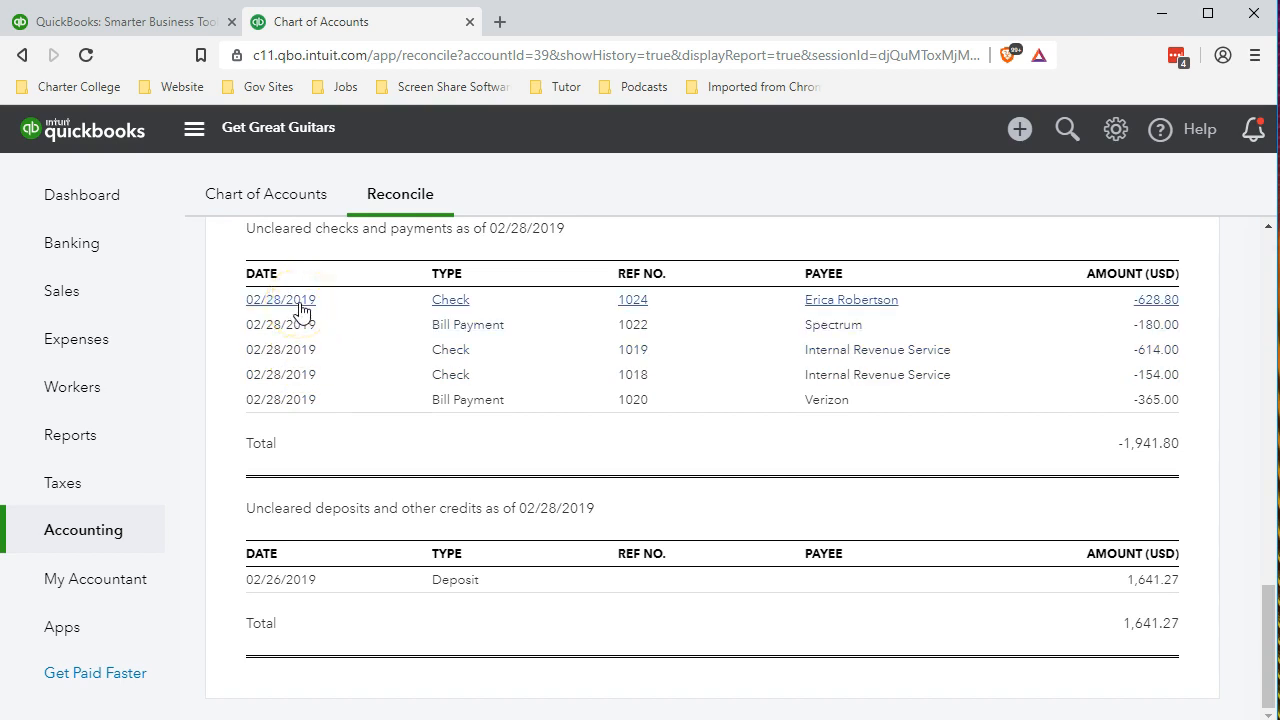
pyautogui.click(391, 402)
# Print the reconciliation report through CutePDF Writer and save it as Bank Rec 02.28.19 in the Section 9 folder.
pyautogui.scroll(15, 963, 508)
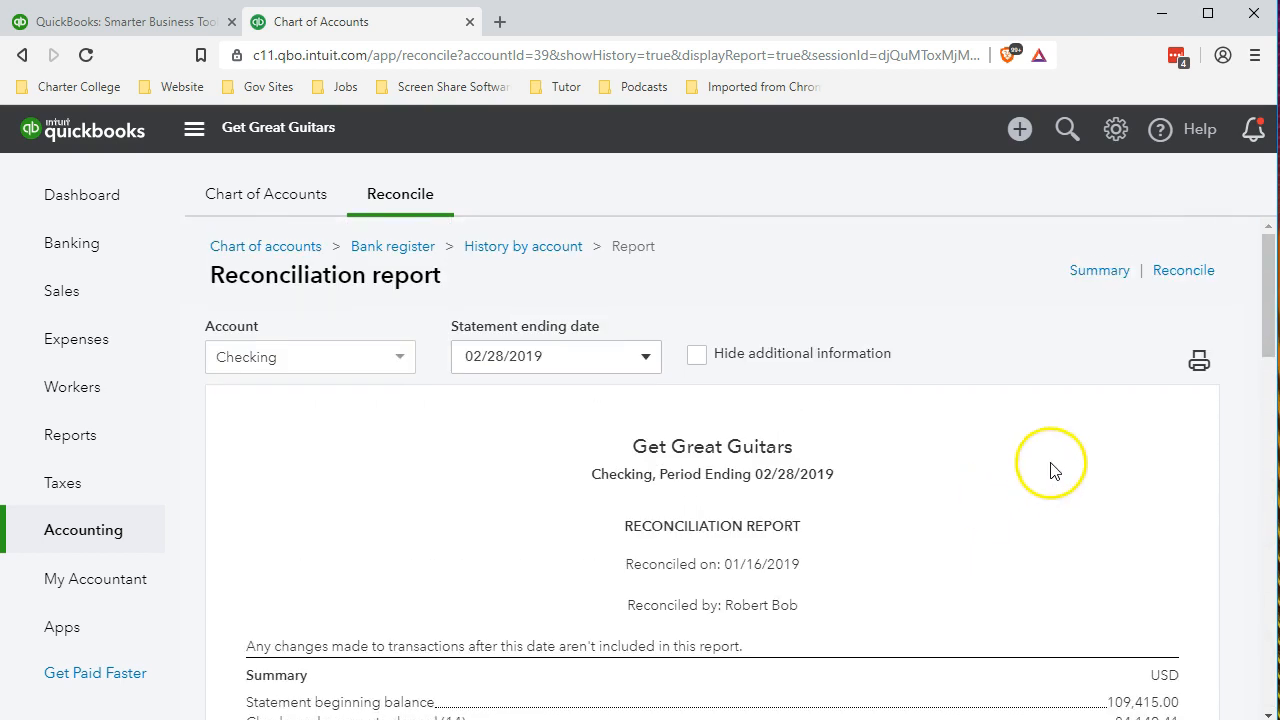
pyautogui.click(1197, 362)
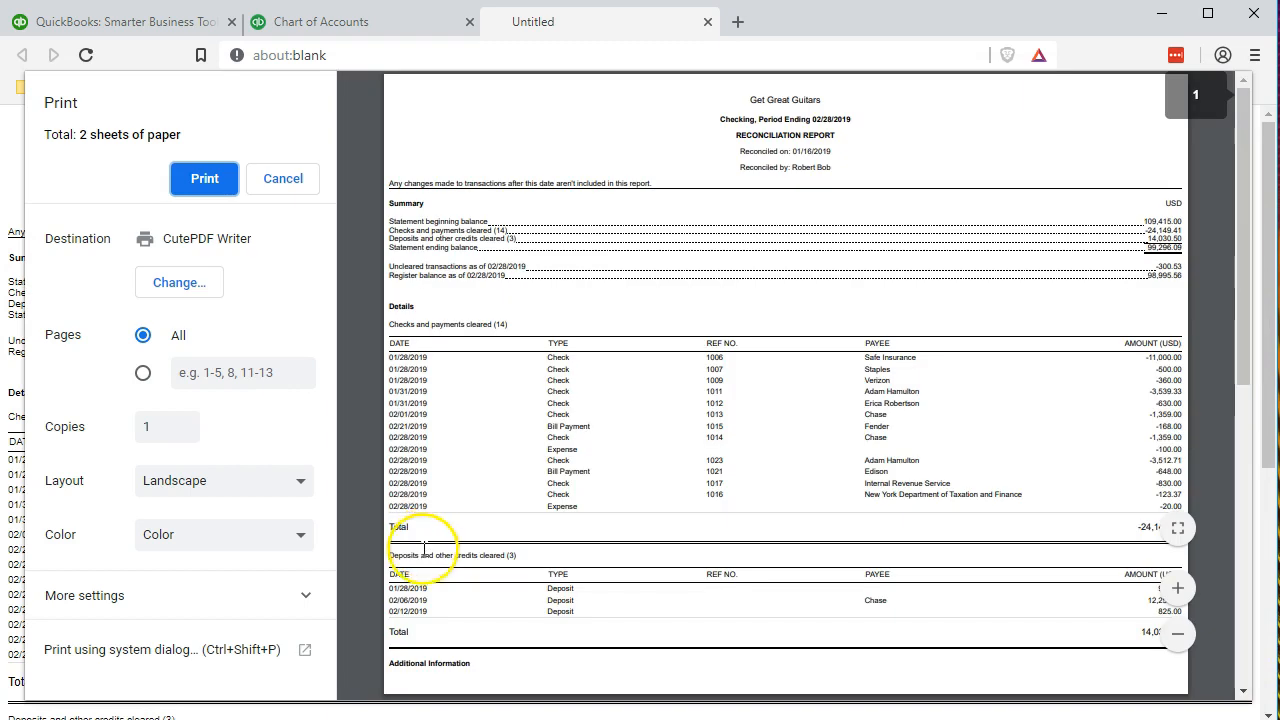
pyautogui.click(201, 180)
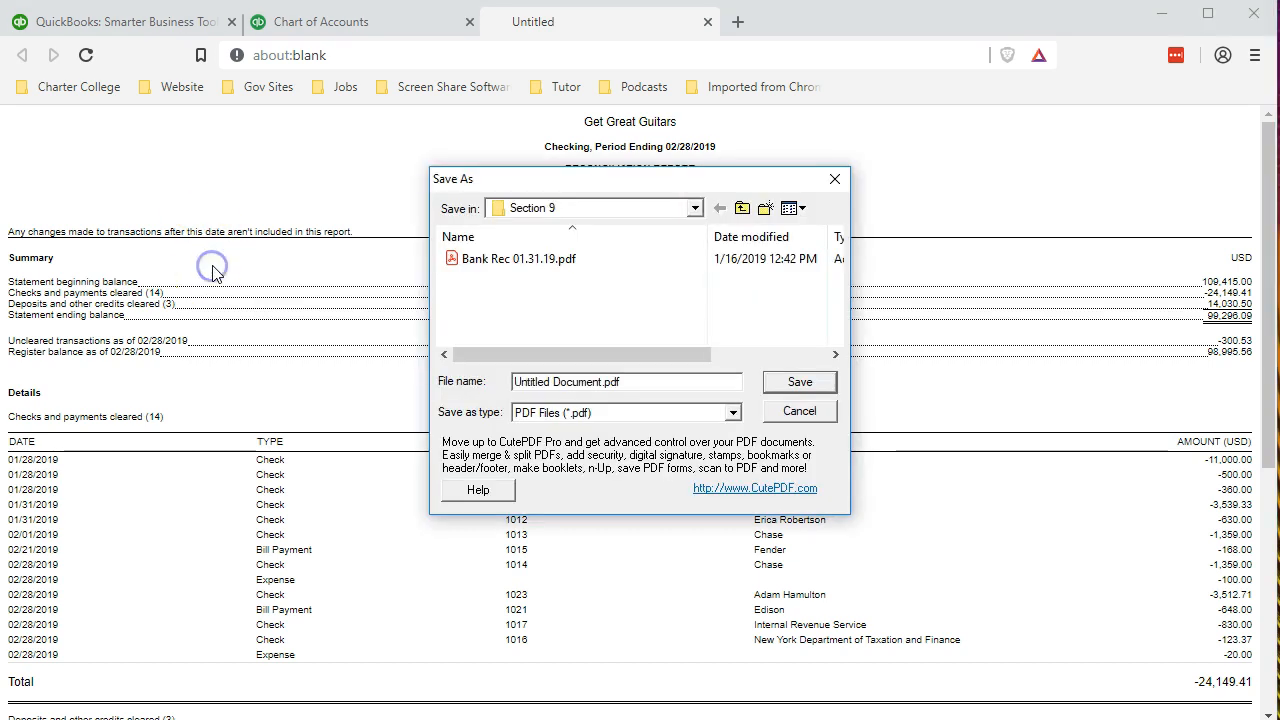
pyautogui.moveTo(628, 381); pyautogui.dragTo(403, 372)
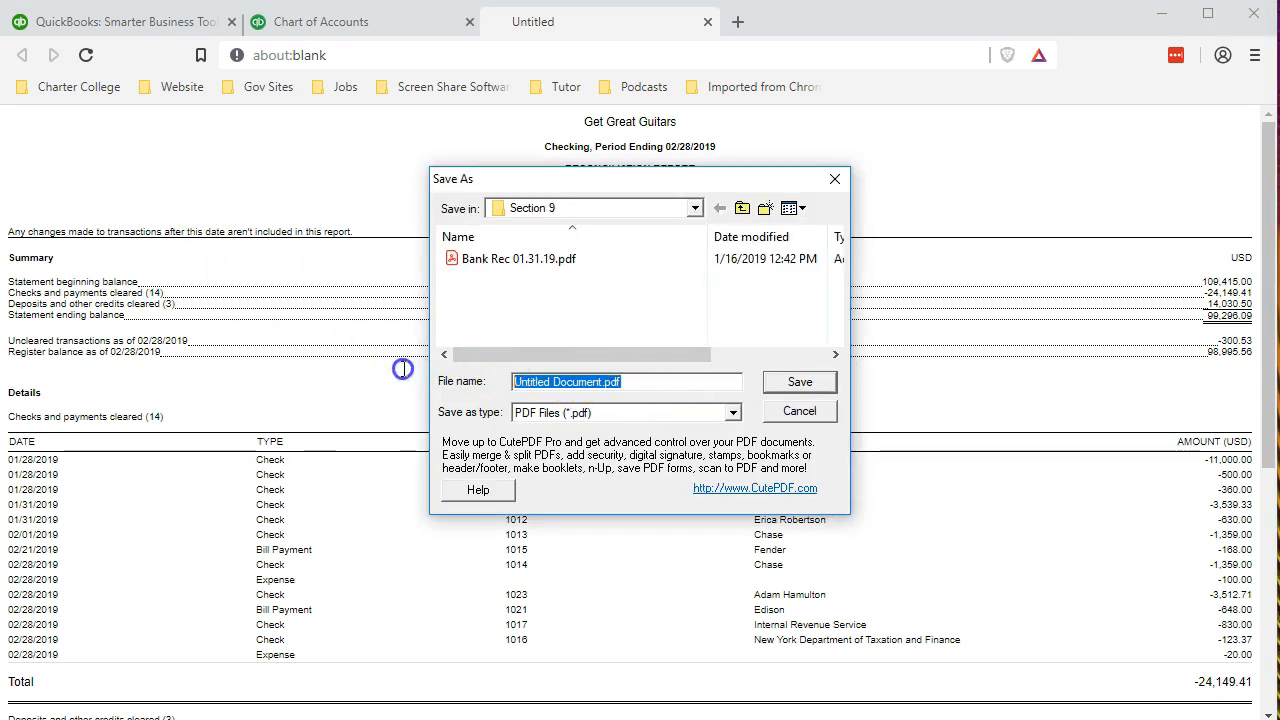
pyautogui.write('Bank')
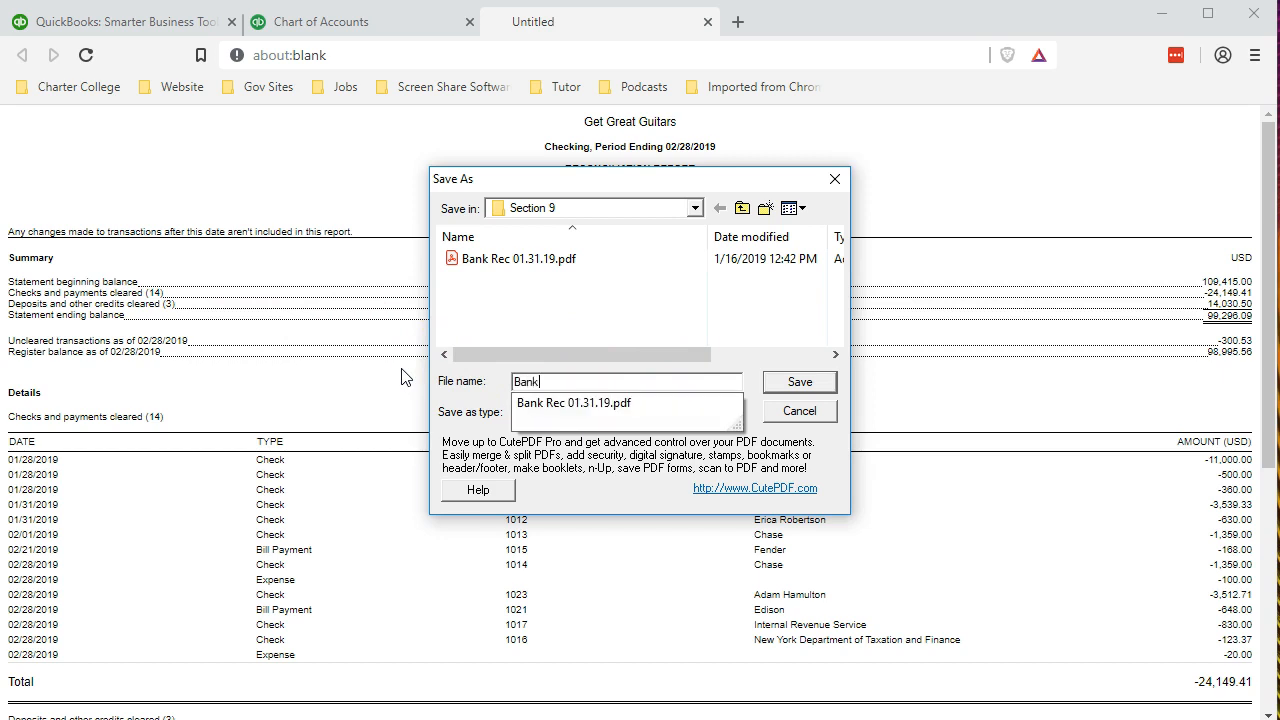
pyautogui.write(' Rec ')
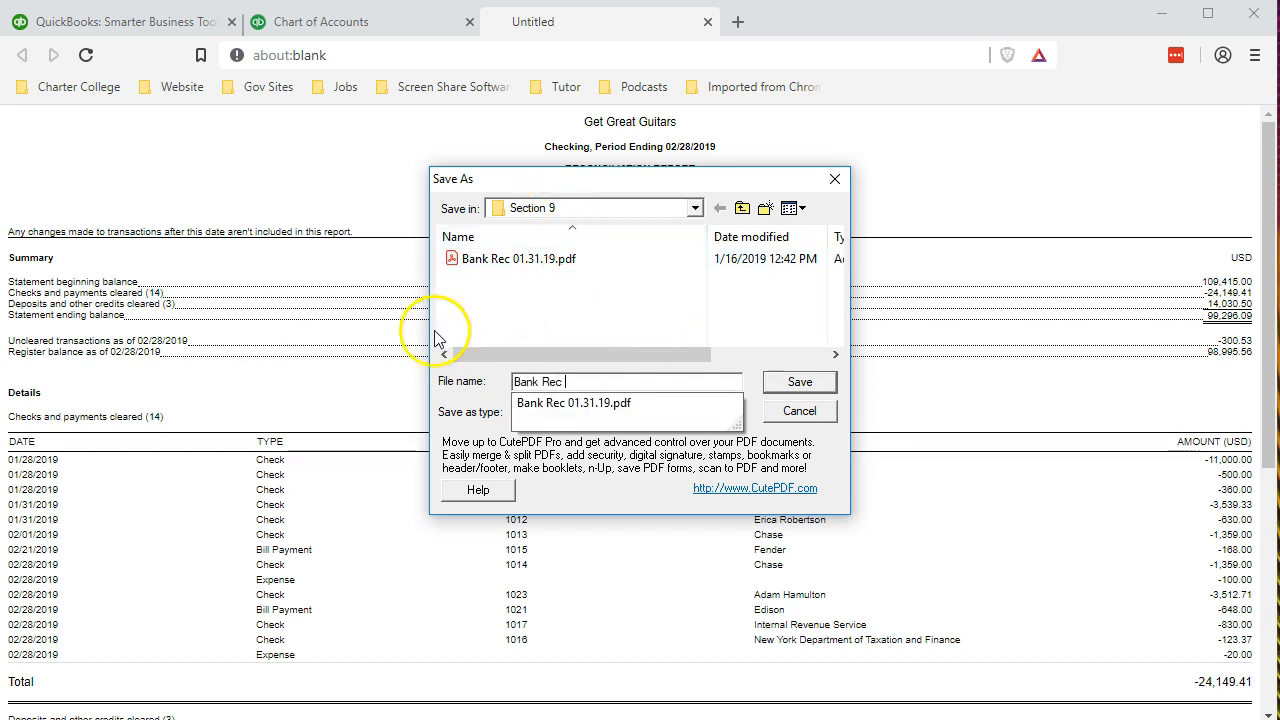
pyautogui.write('0')
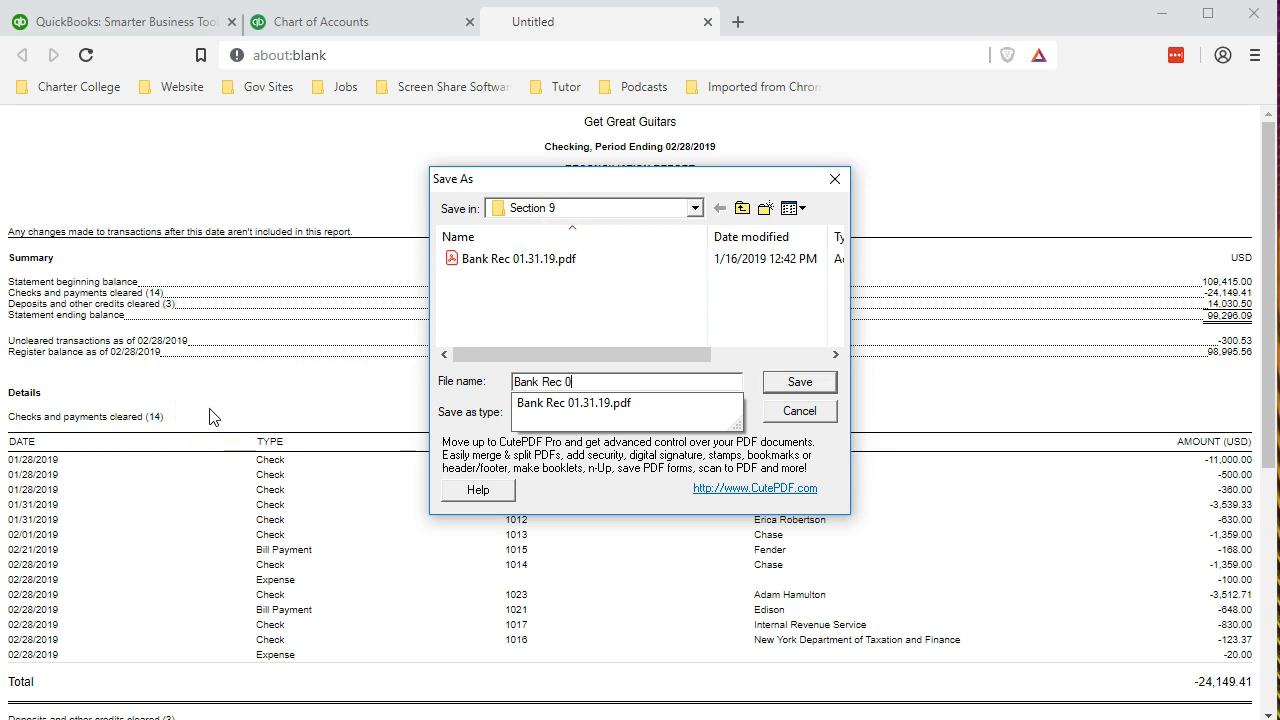
pyautogui.write('2.28.19')
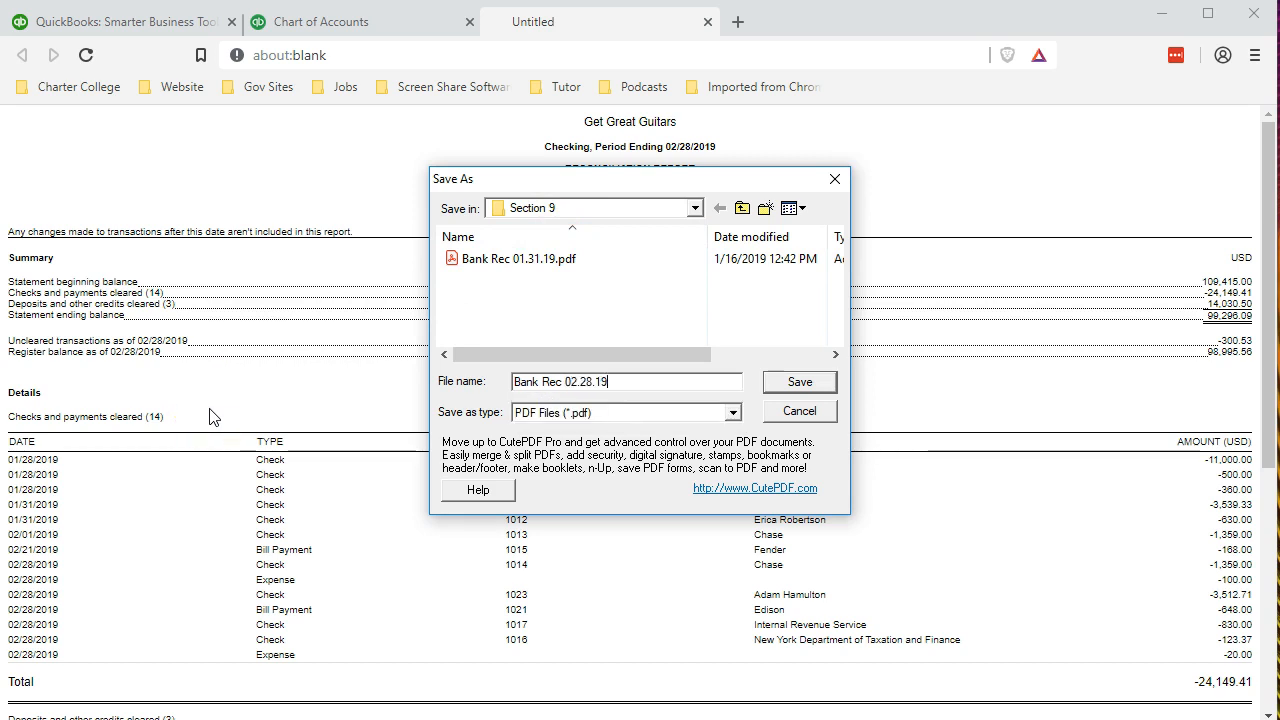
pyautogui.click(780, 380)
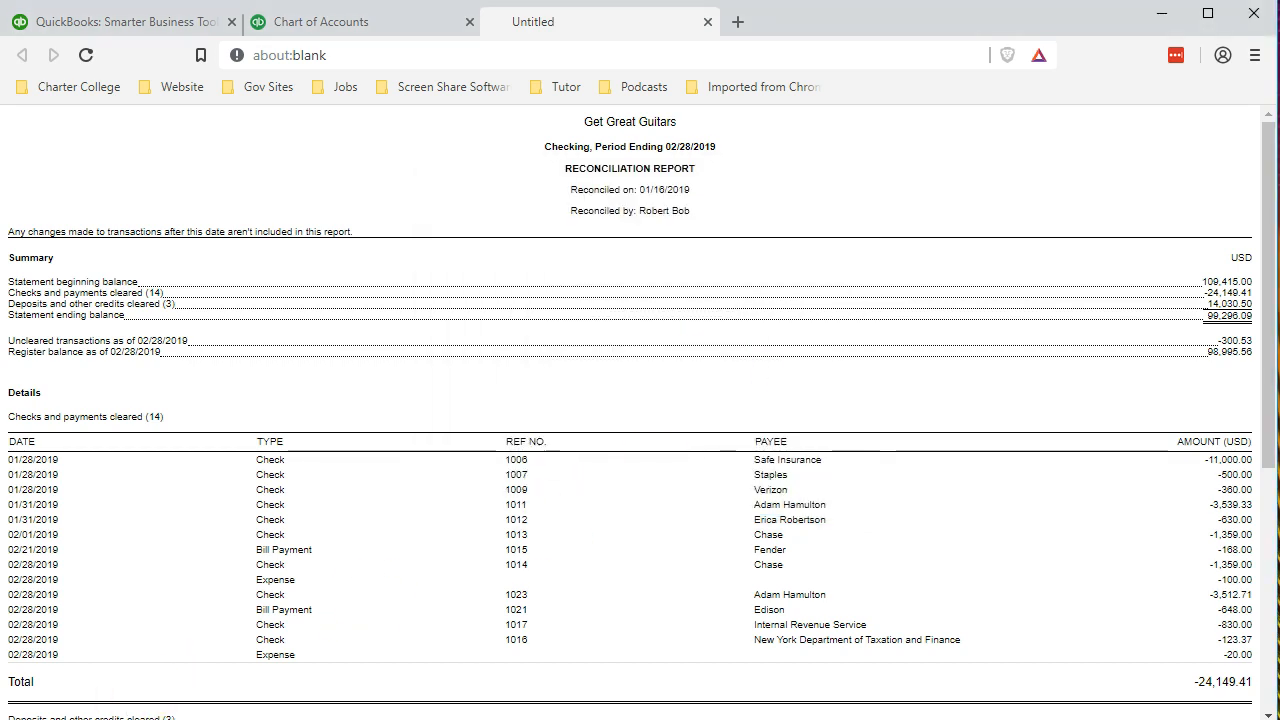